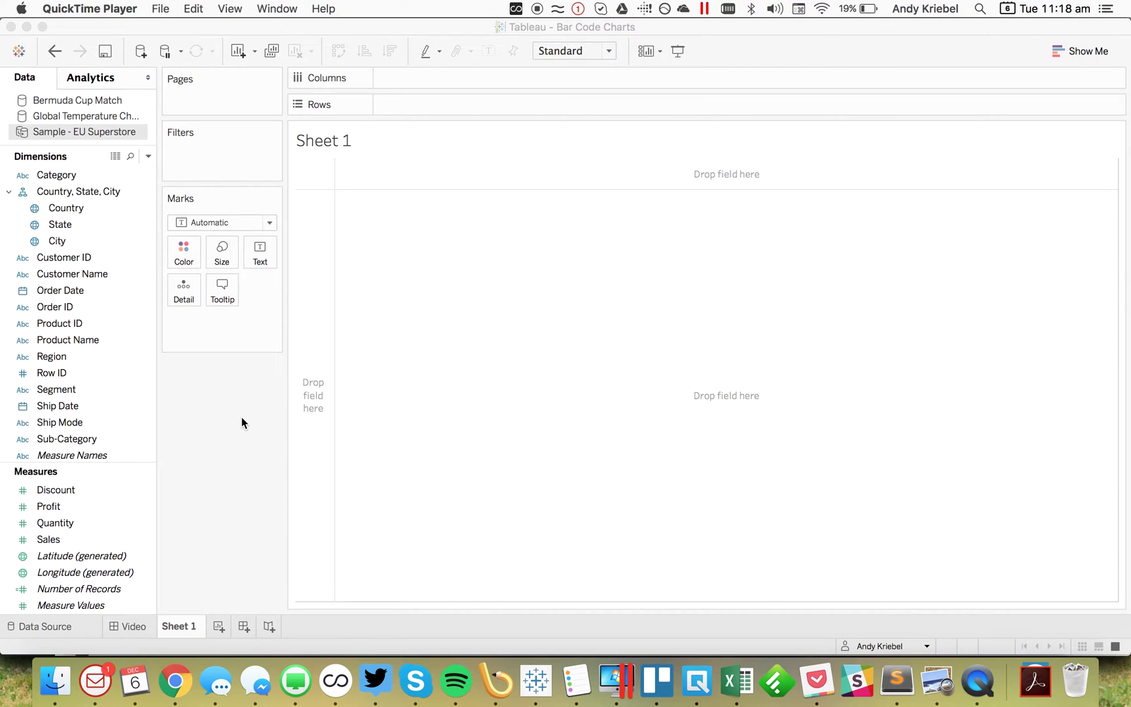
# Review the example image's barcode strip of yearly winners before returning to the workbook
pyautogui.press('super+Tab')
pyautogui.press('super+Tab')
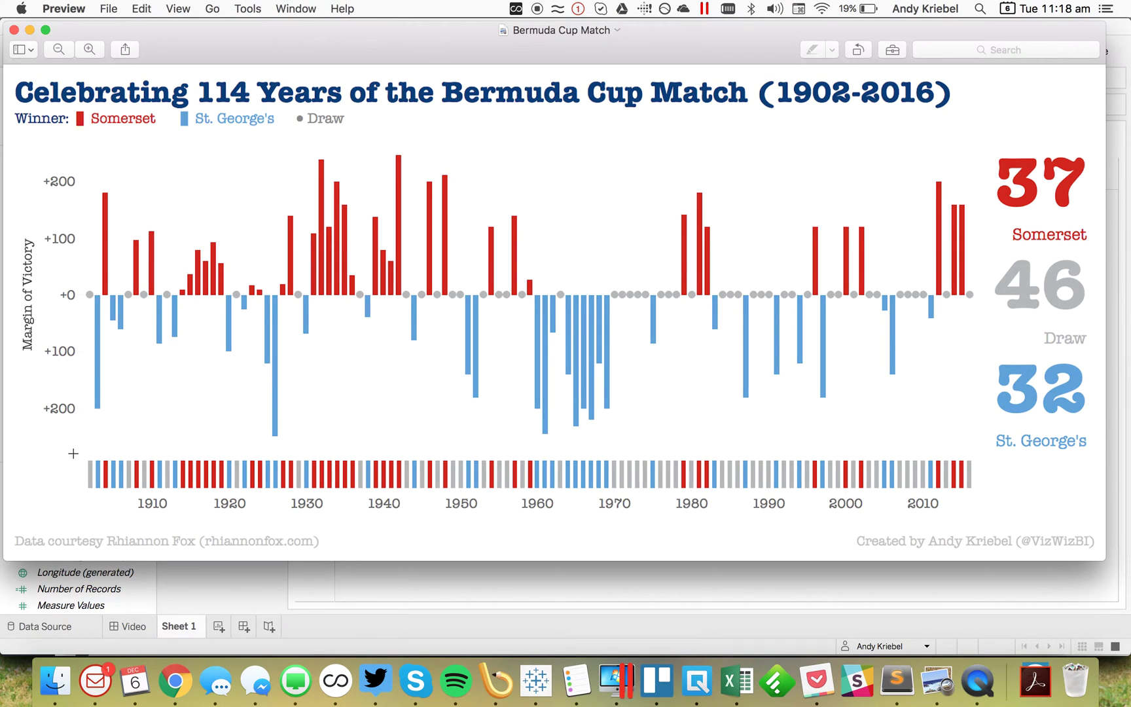
pyautogui.moveTo(73, 451); pyautogui.dragTo(983, 516)
pyautogui.click(535, 680)
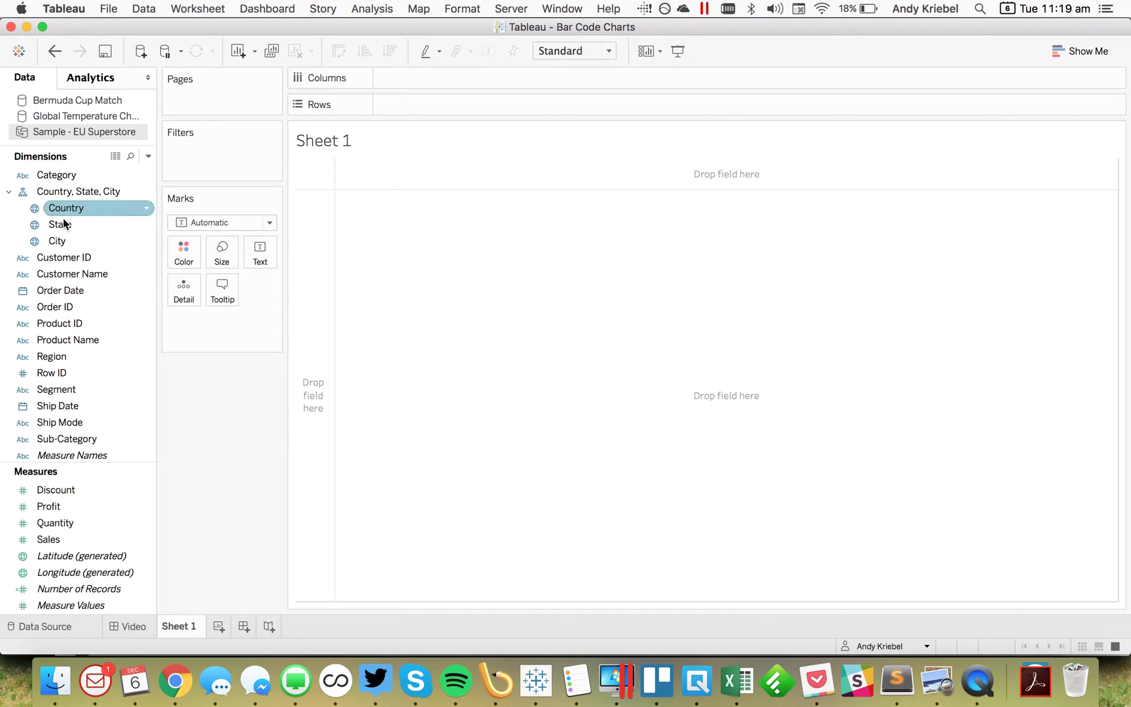
# Place continuous WEEK(Order Date) on Columns to draw a 210-mark weekly barcode
pyautogui.moveTo(68, 298); pyautogui.dragTo(416, 78)
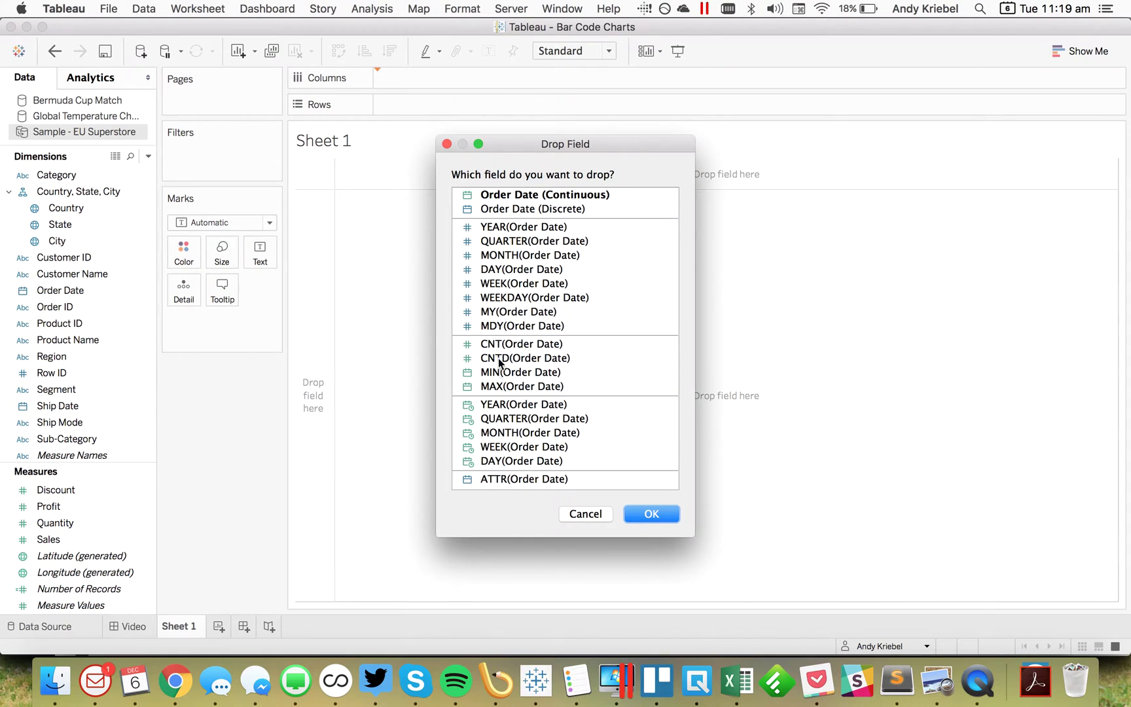
pyautogui.click(509, 448)
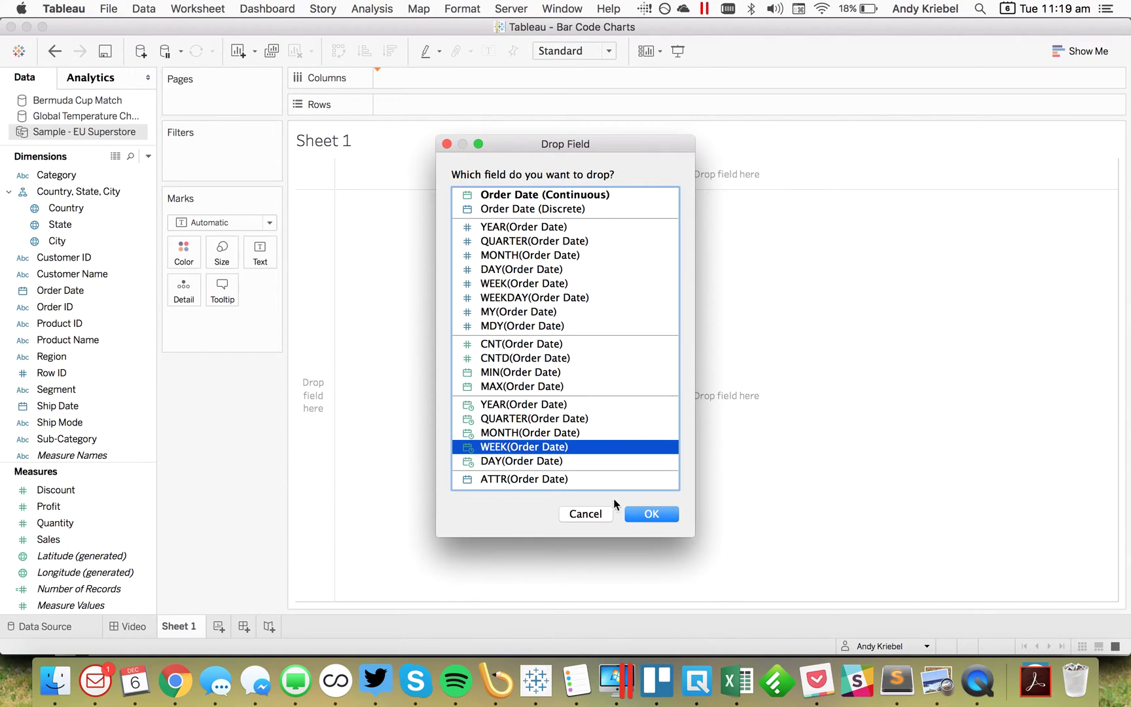
pyautogui.click(646, 515)
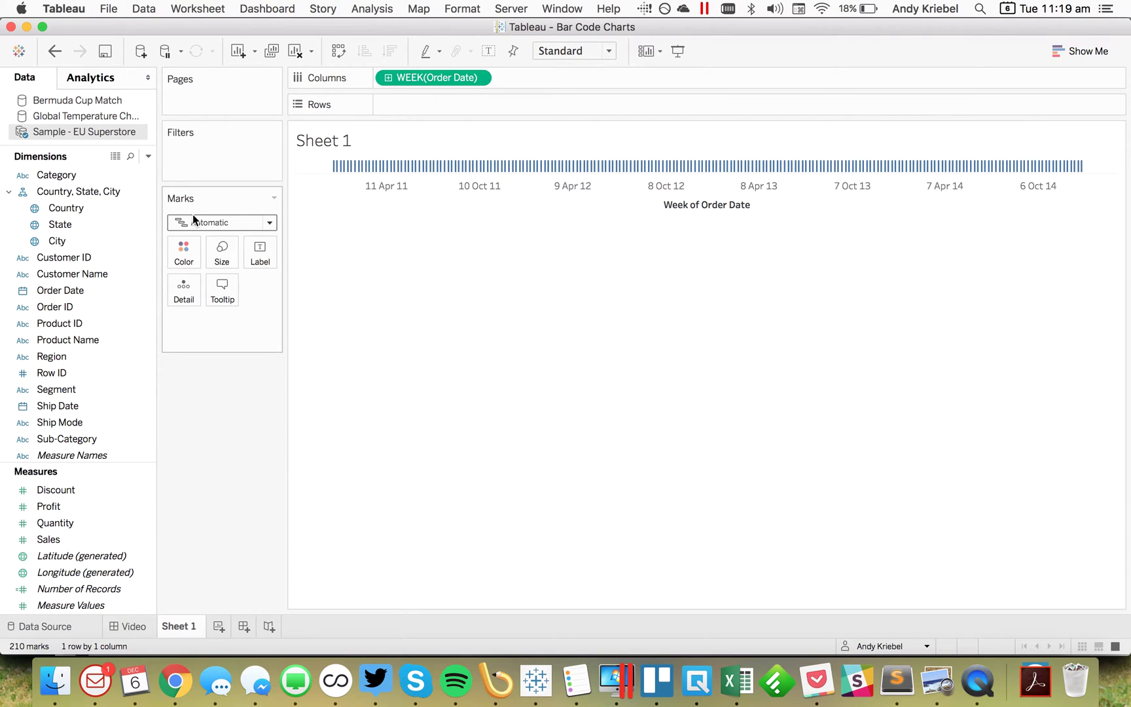
pyautogui.click(147, 492)
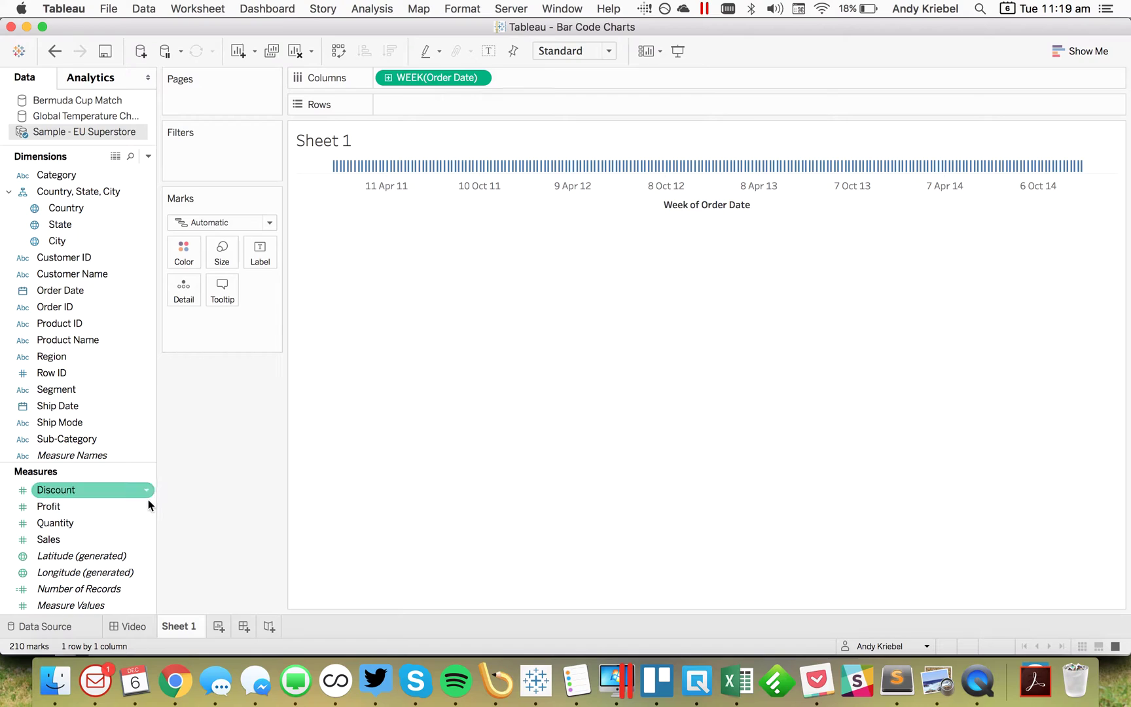
# Create the calculated field 'Is Profitable?' with the formula SUM([Profit])>0
pyautogui.click(146, 158)
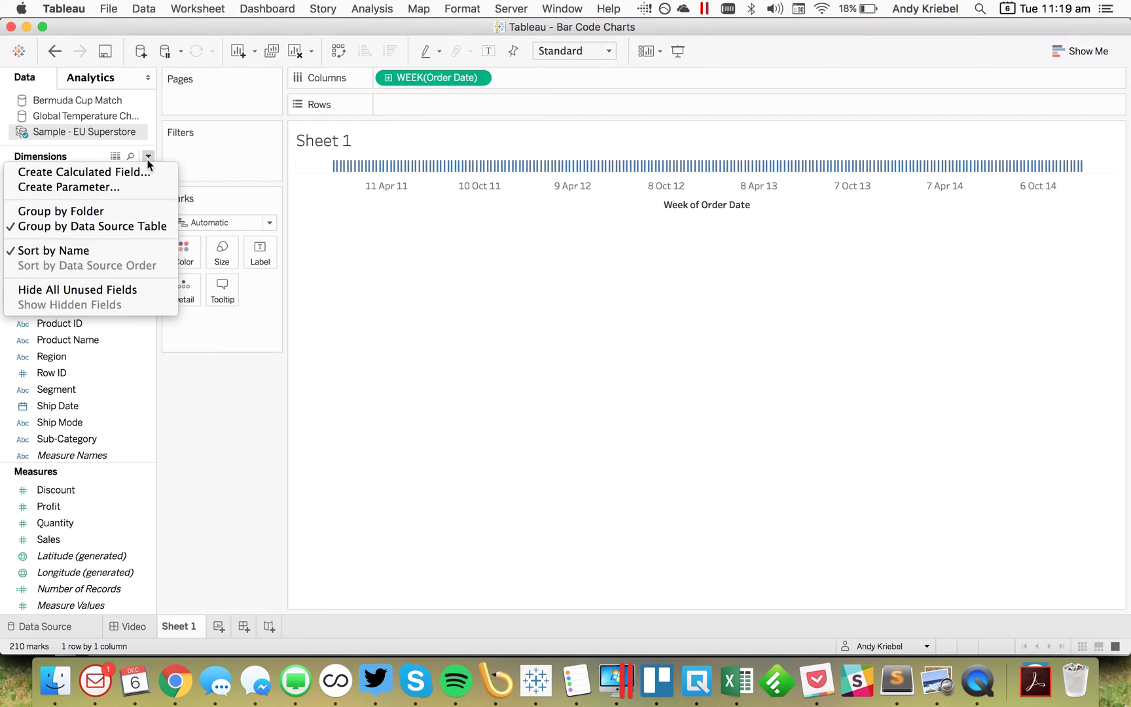
pyautogui.click(144, 174)
pyautogui.write('Is ')
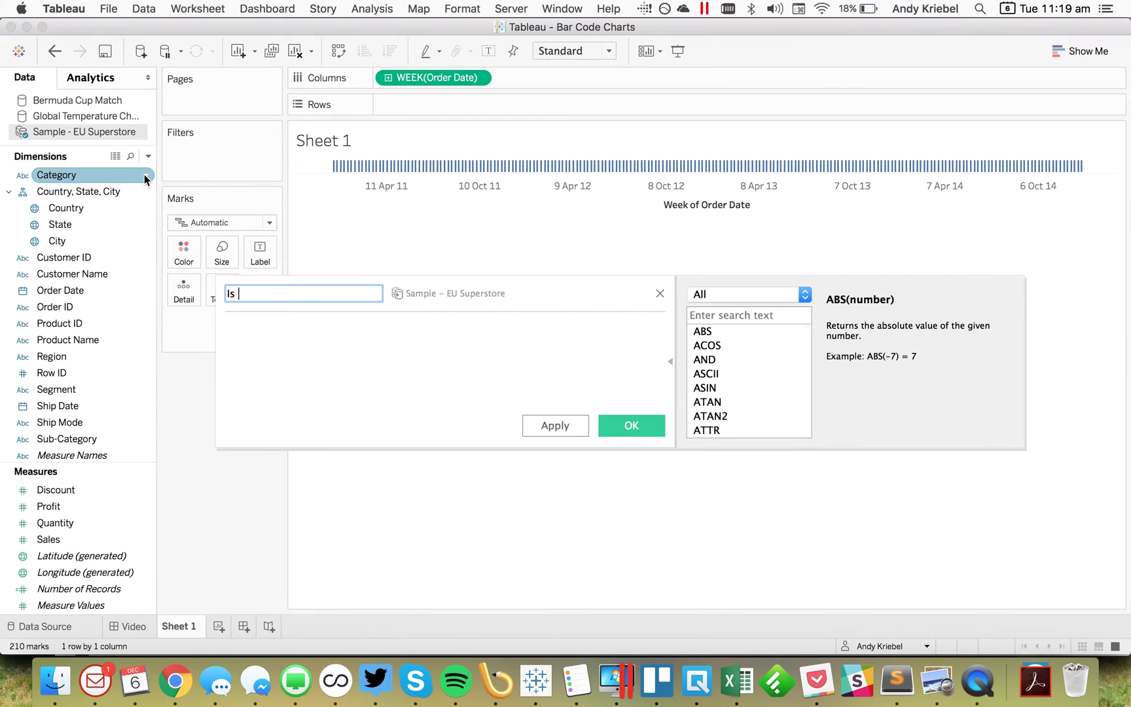
pyautogui.write('Profitable')
pyautogui.press('BackSpace')
pyautogui.press('BackSpace')
pyautogui.press('BackSpace')
pyautogui.write('itable?')
pyautogui.press('Tab')
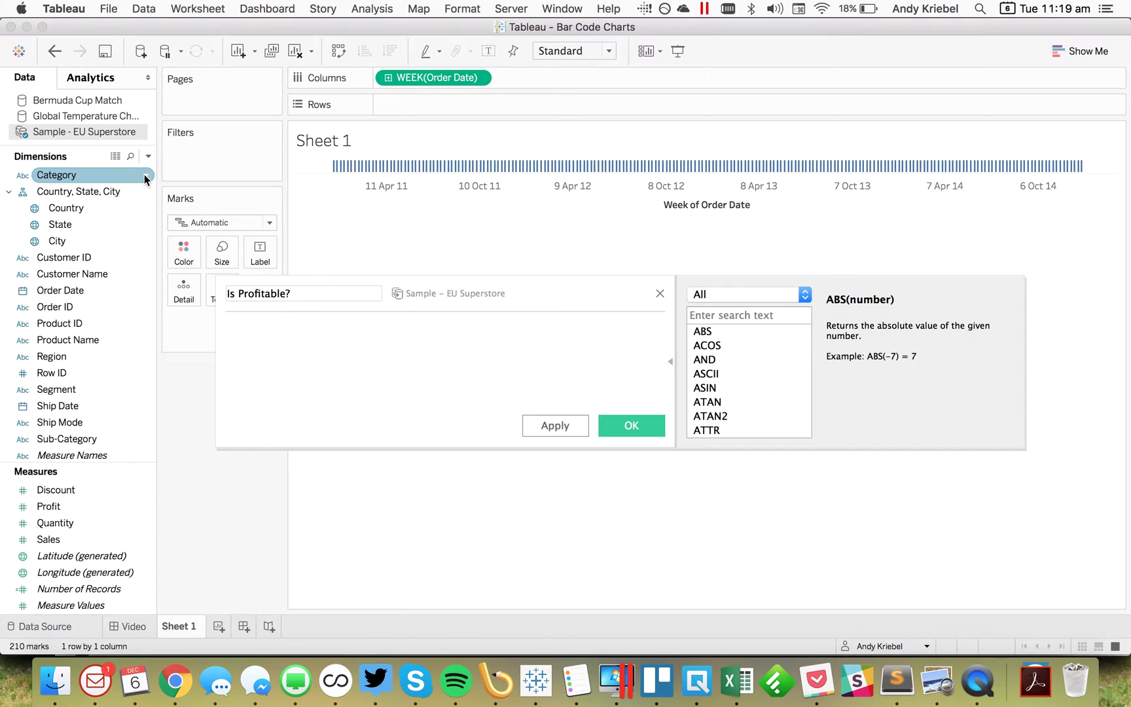
pyautogui.write('SUM(')
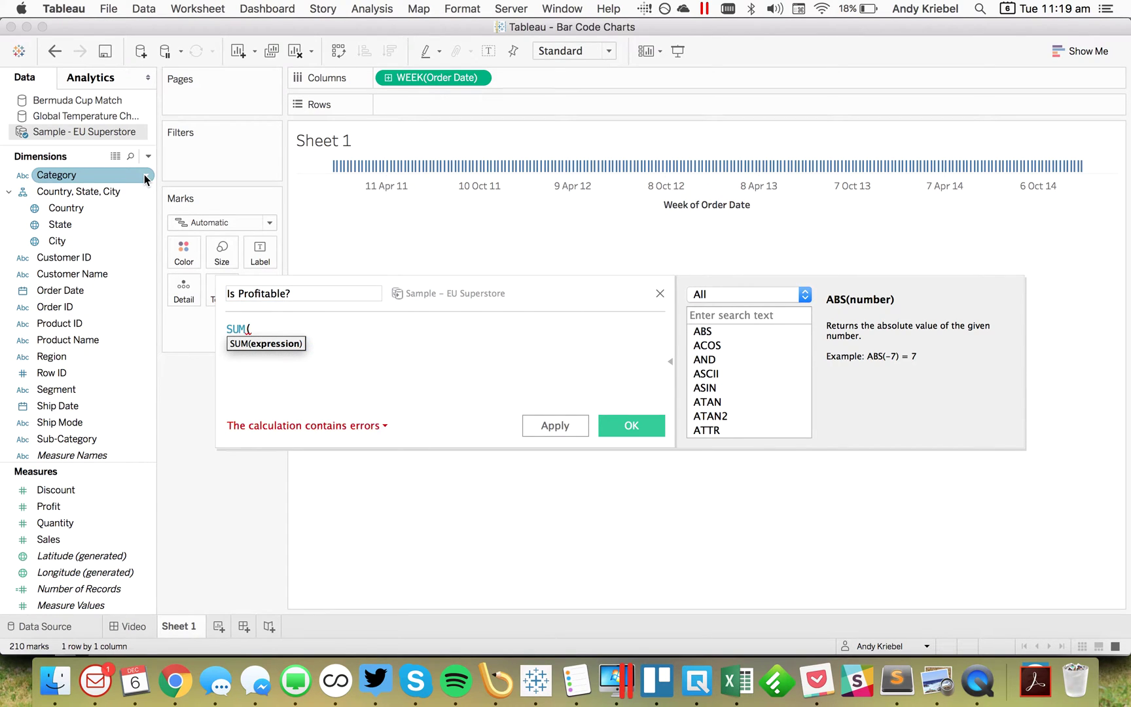
pyautogui.write('pro')
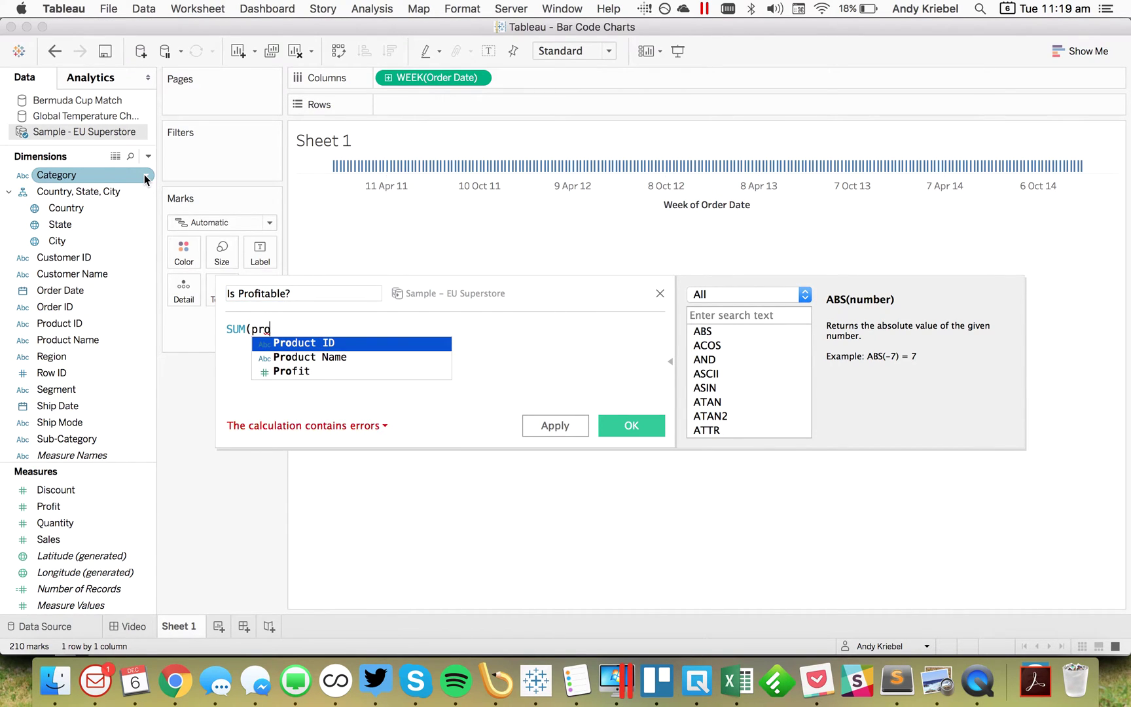
pyautogui.press('Down')
pyautogui.press('Down')
pyautogui.press('Return')
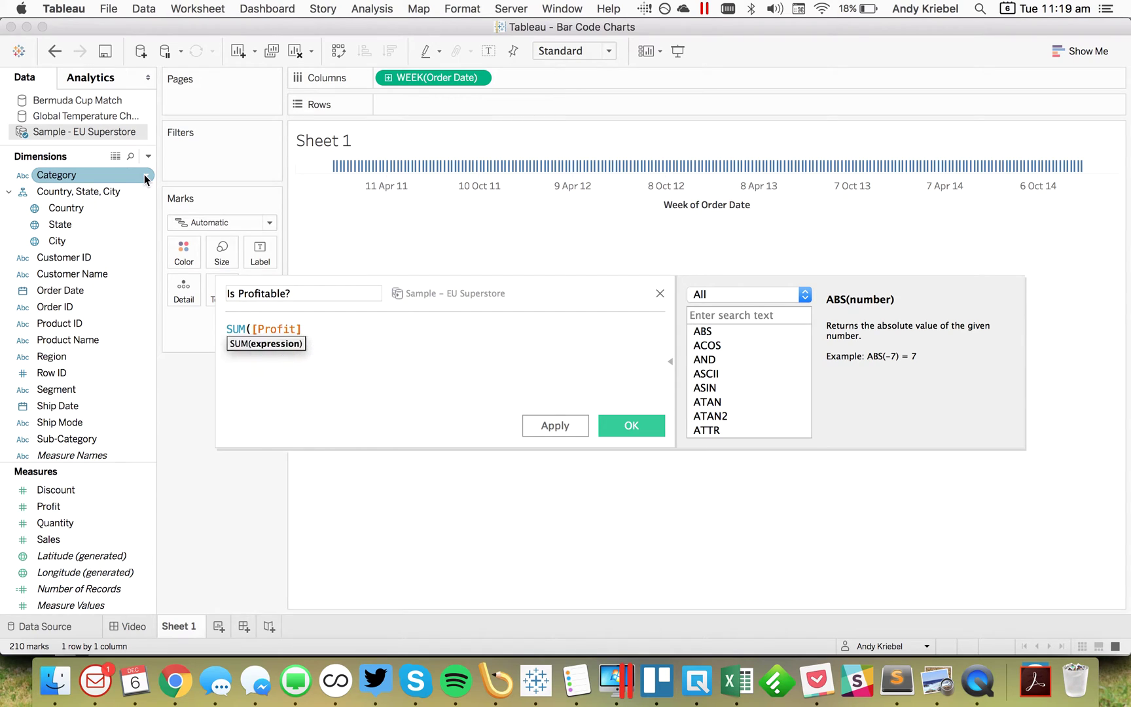
pyautogui.write(')>0')
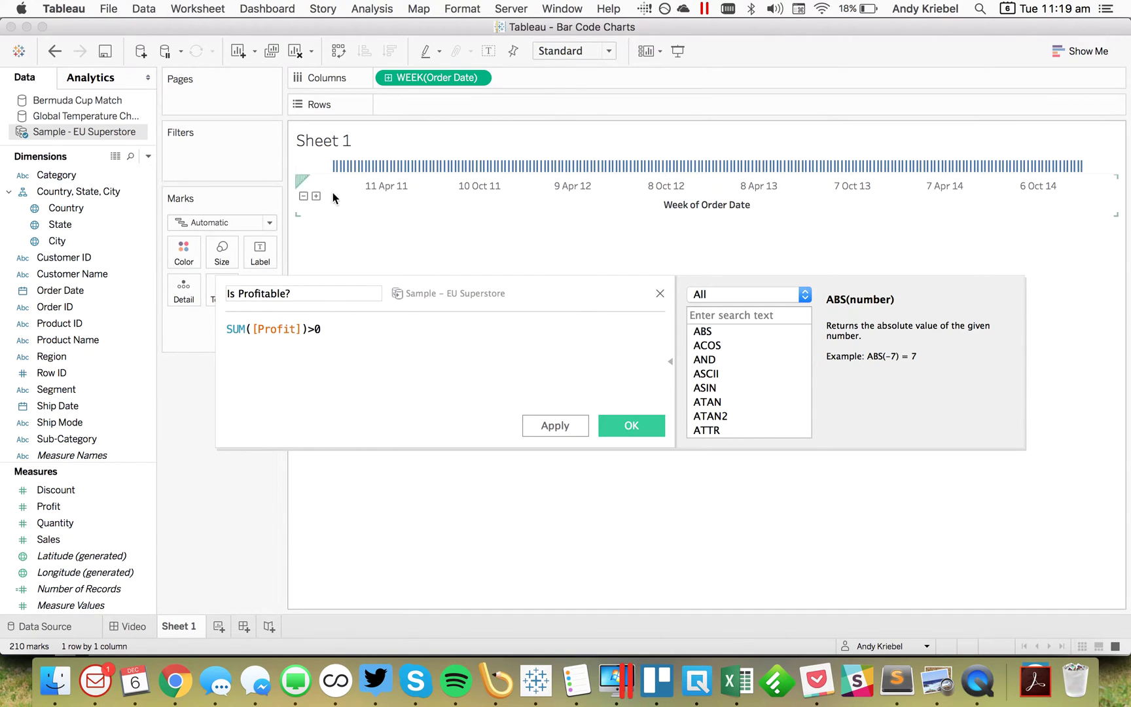
pyautogui.click(632, 426)
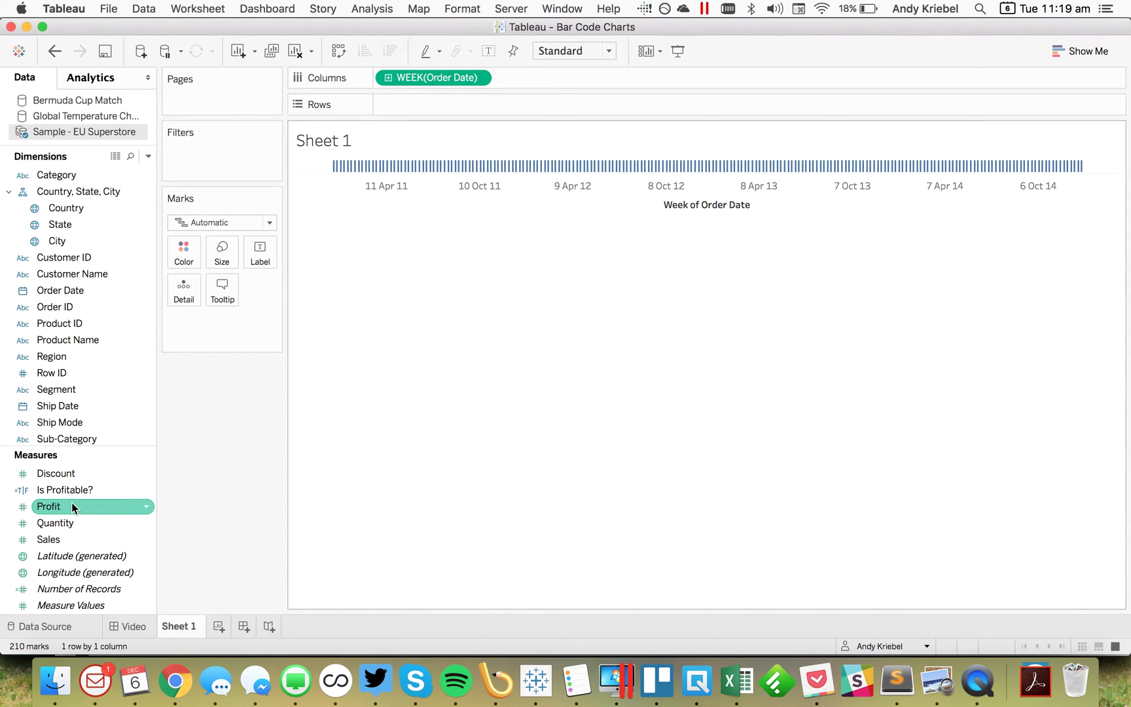
# Colour the marks by Is Profitable?, with False weeks red and True weeks Seattle Grays grey
pyautogui.moveTo(66, 490); pyautogui.dragTo(185, 256)
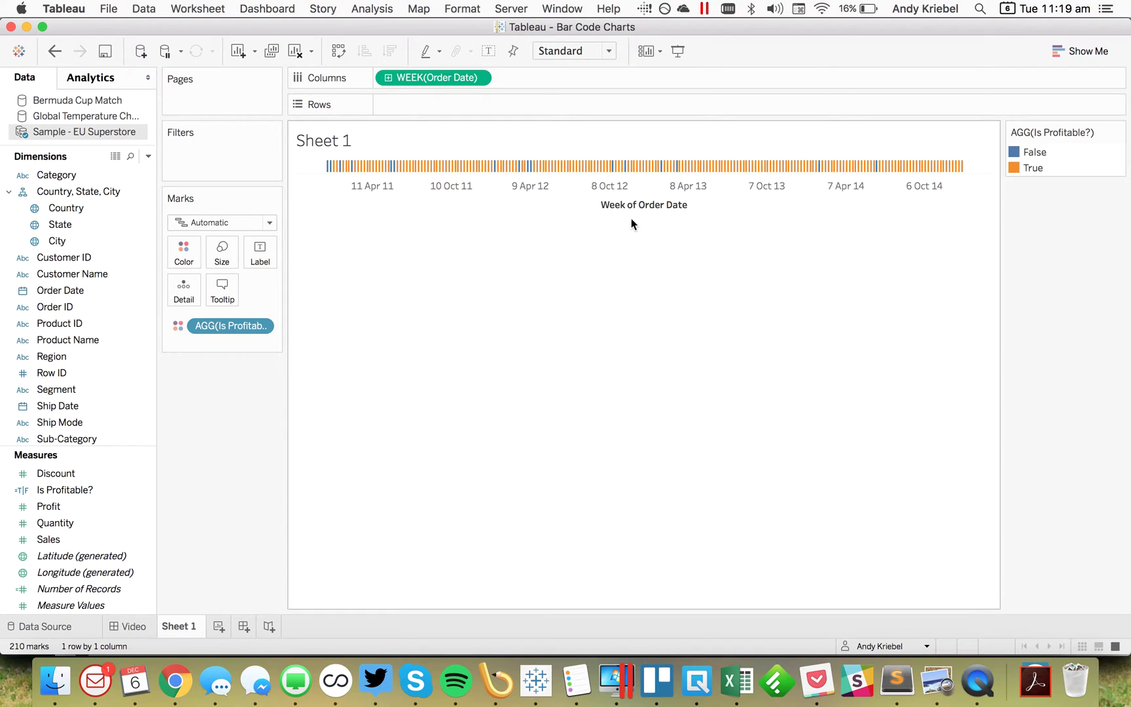
pyautogui.doubleClick(1069, 169)
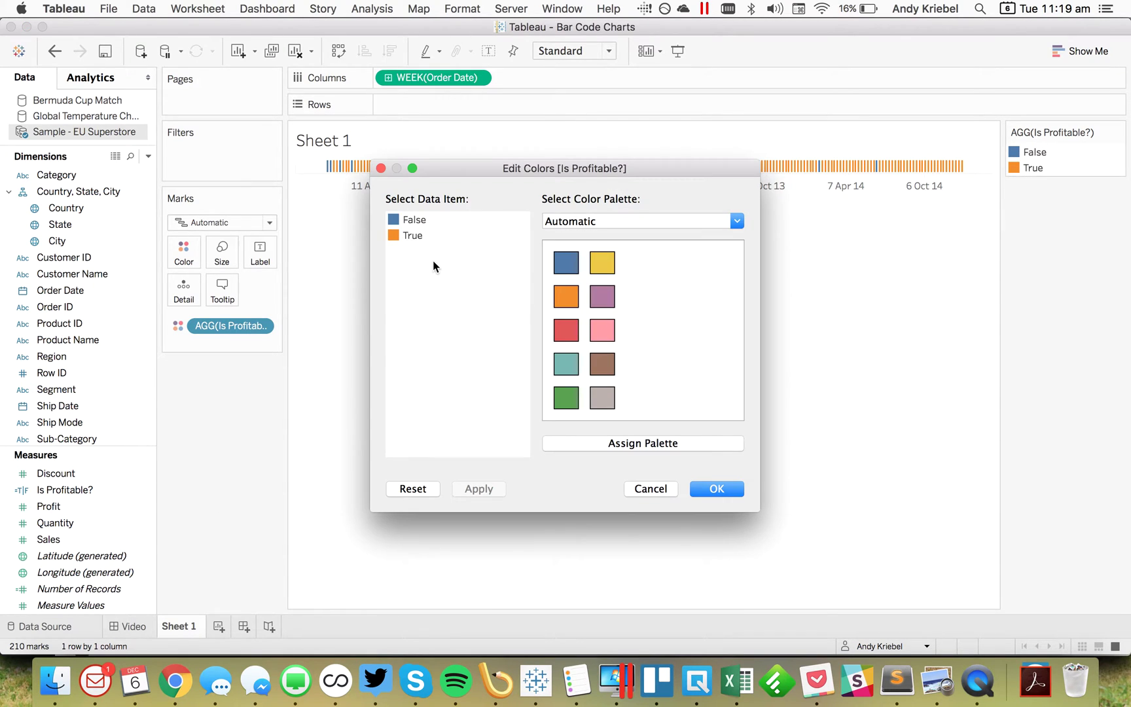
pyautogui.click(414, 236)
pyautogui.click(565, 331)
pyautogui.click(417, 221)
pyautogui.click(569, 335)
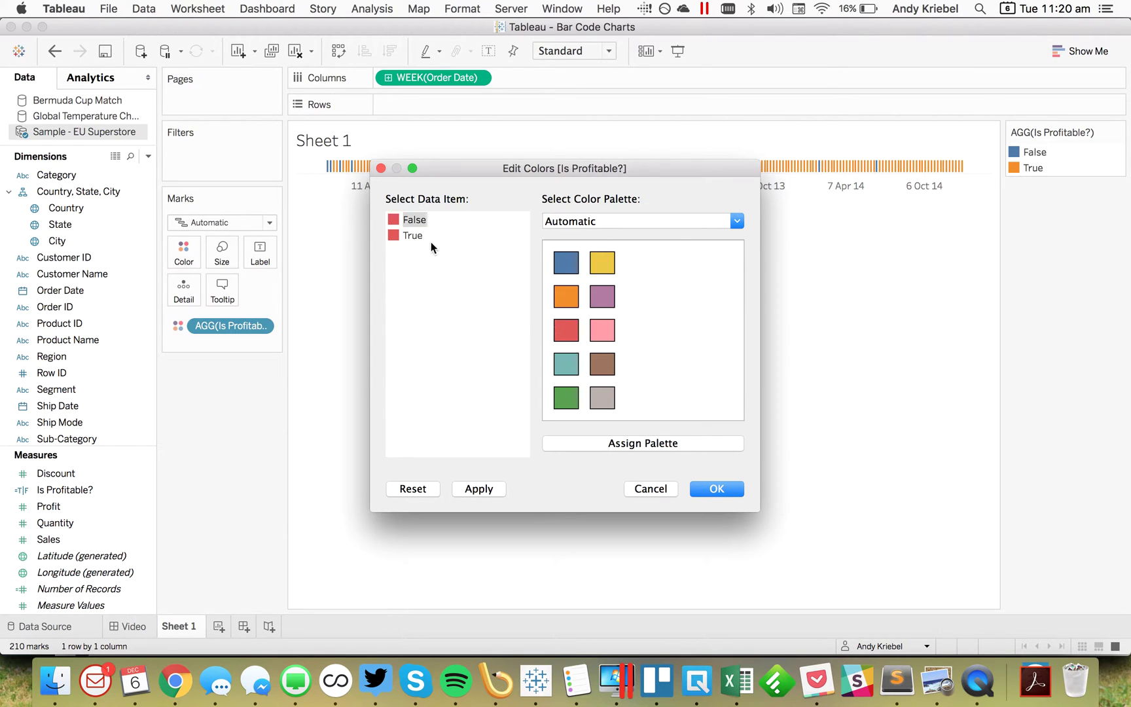
pyautogui.click(584, 222)
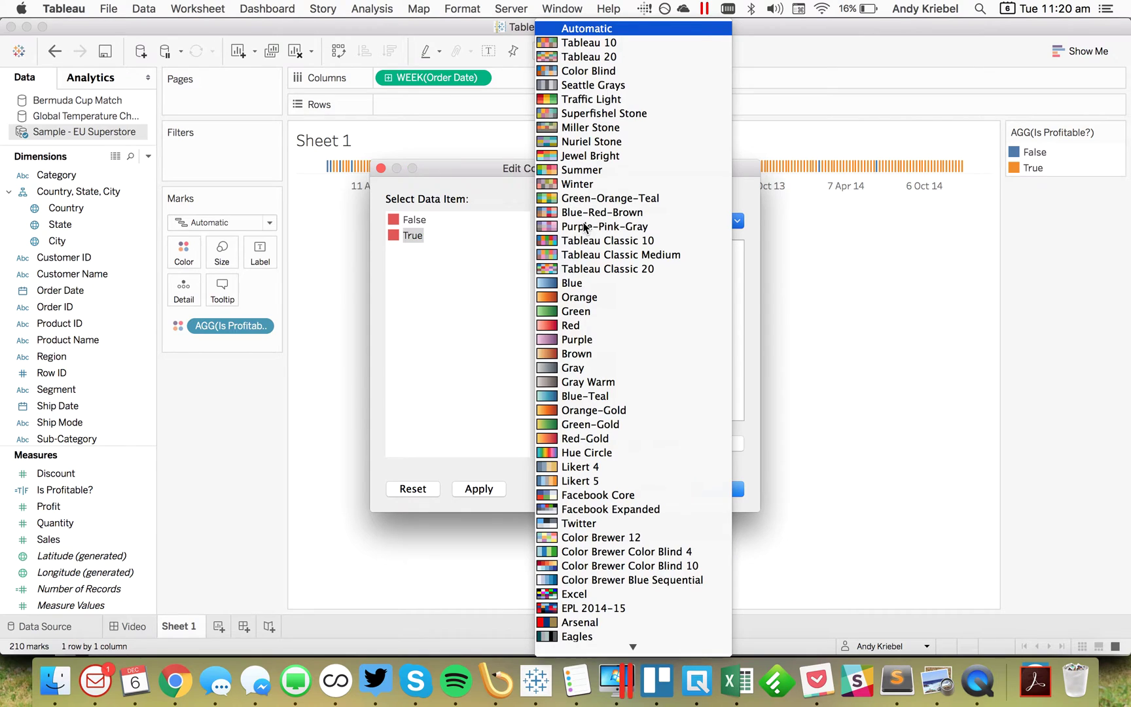
pyautogui.click(581, 86)
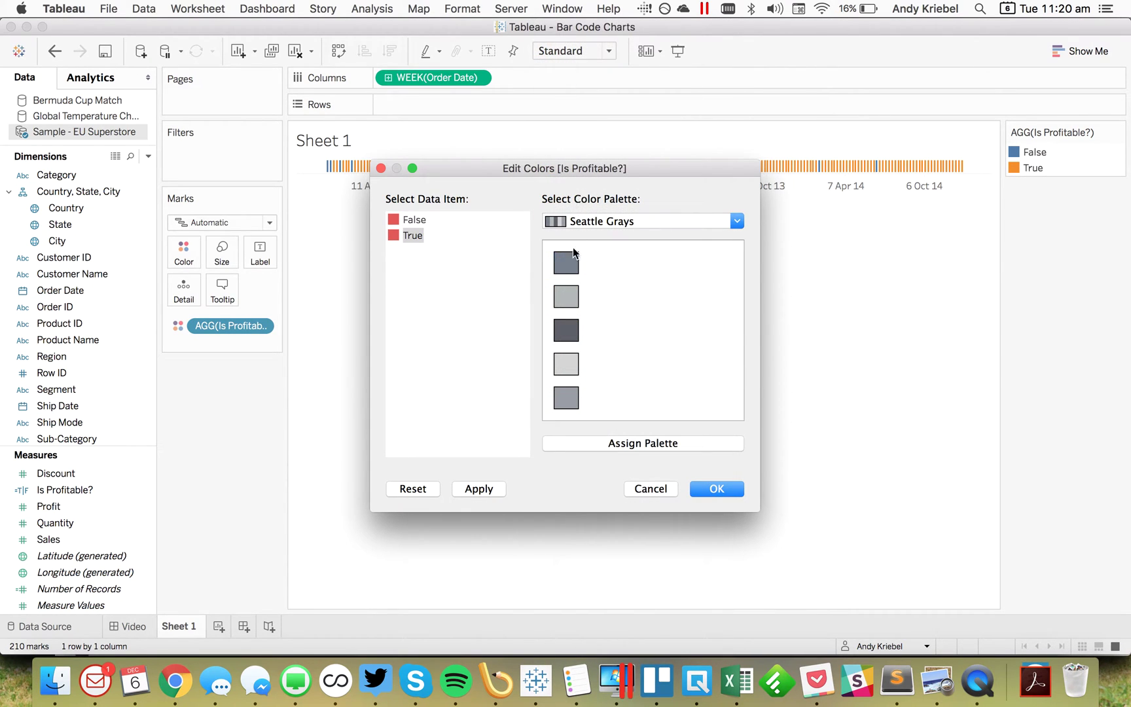
pyautogui.click(715, 490)
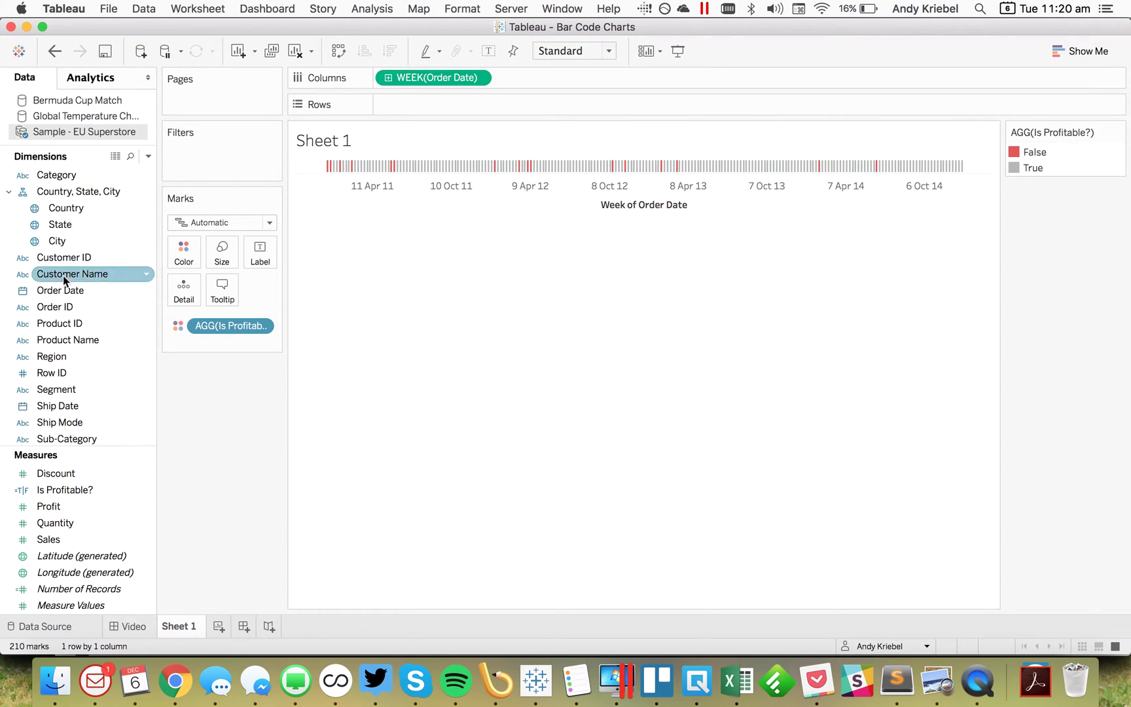
# Filter Order Date by year to 2012, 2013 and 2014, leaving 157 weekly marks
pyautogui.moveTo(60, 290); pyautogui.dragTo(190, 168)
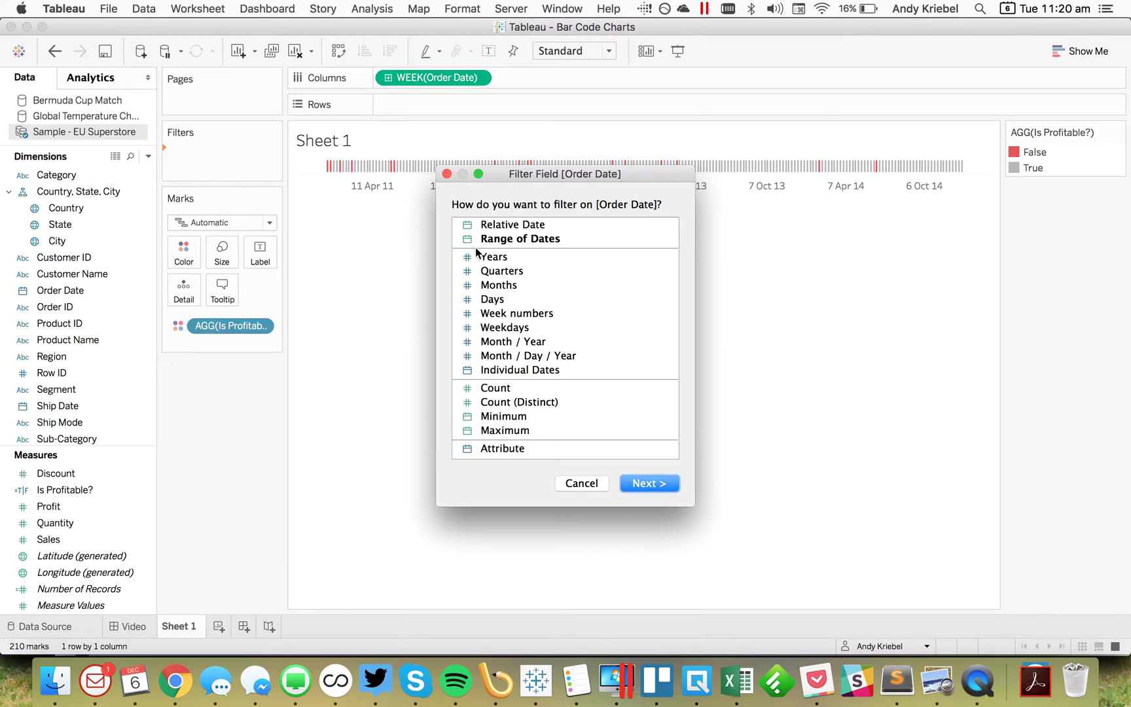
pyautogui.doubleClick(492, 255)
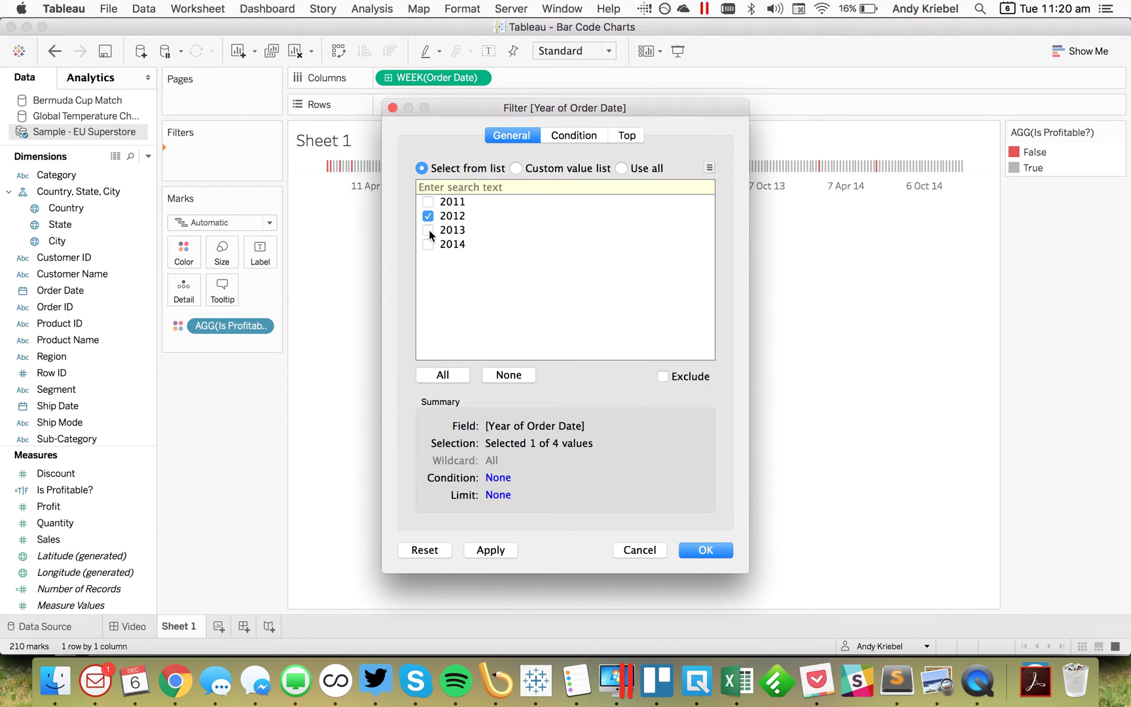
pyautogui.click(429, 230)
pyautogui.click(429, 243)
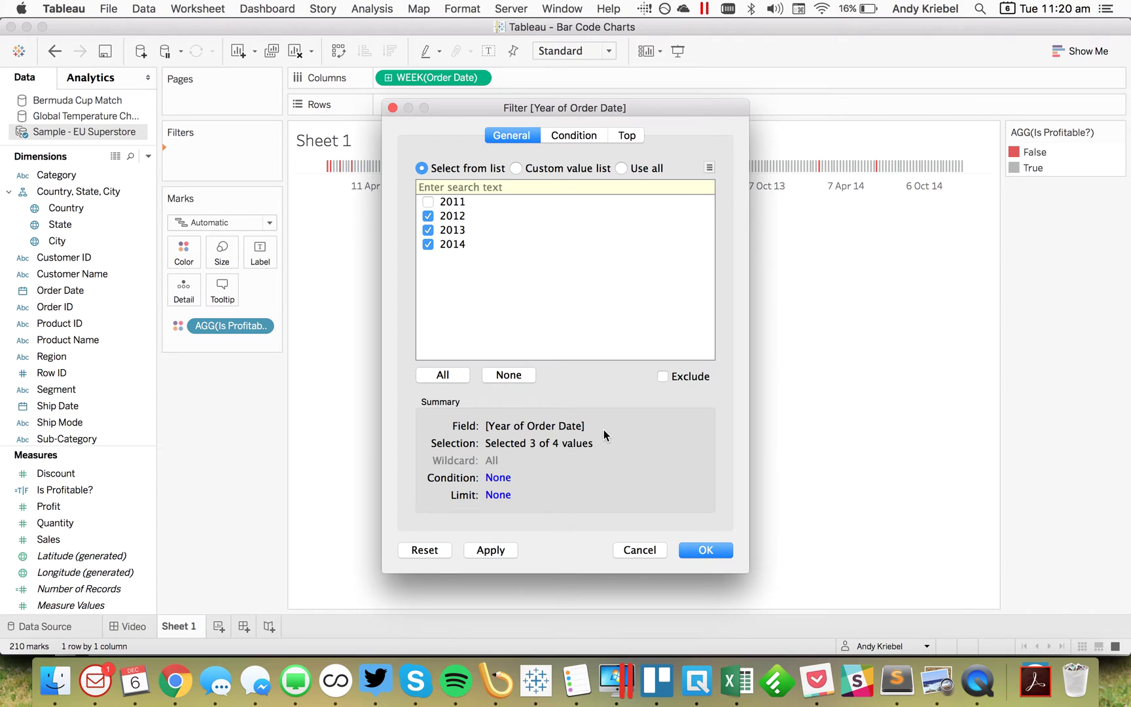
pyautogui.click(698, 552)
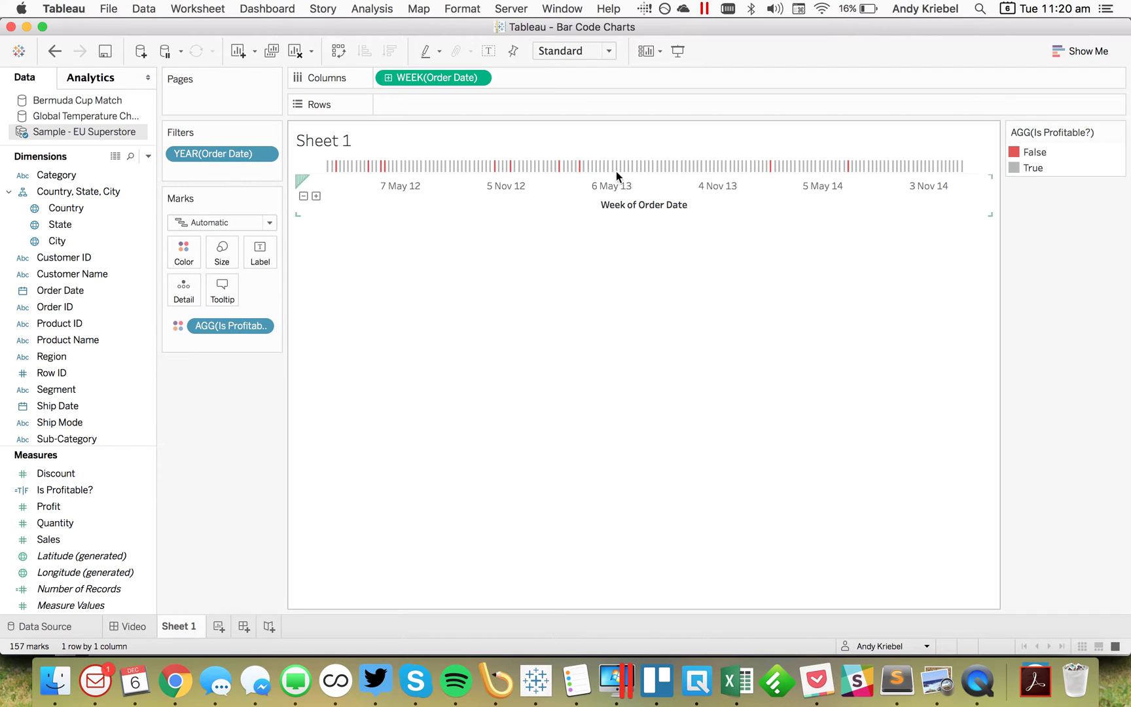
pyautogui.moveTo(608, 172)
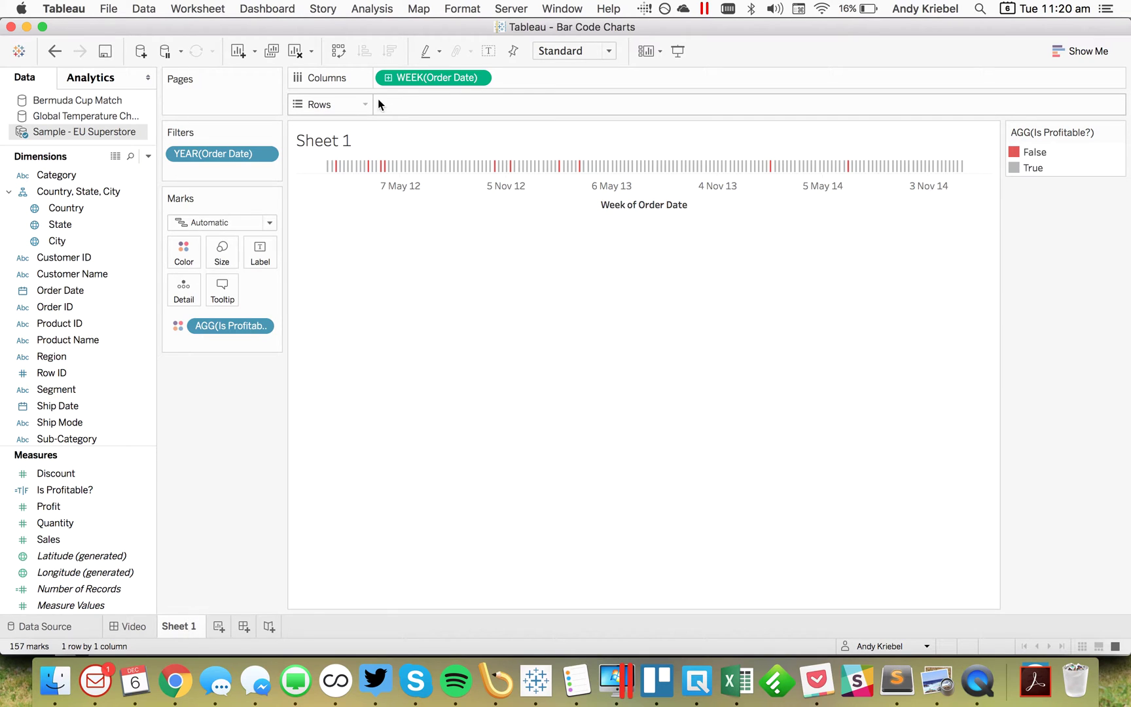
# Retitle the sheet "Which weeks are profitable?"
pyautogui.doubleClick(342, 144)
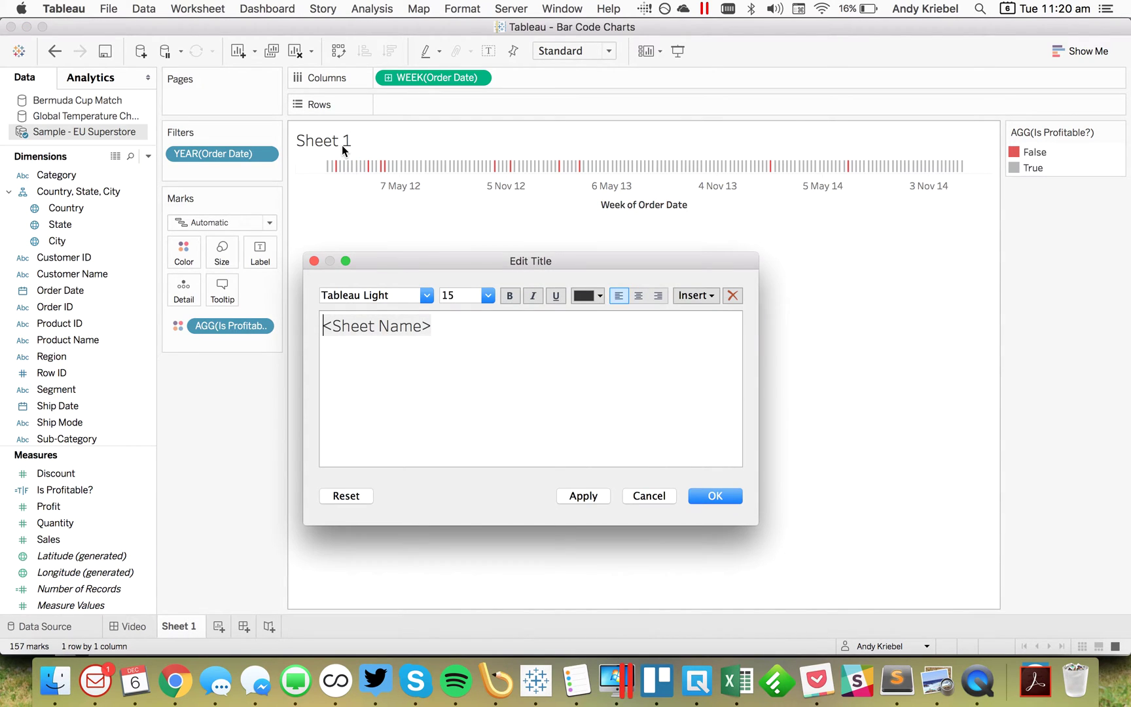
pyautogui.press('super+a')
pyautogui.write('Which week are')
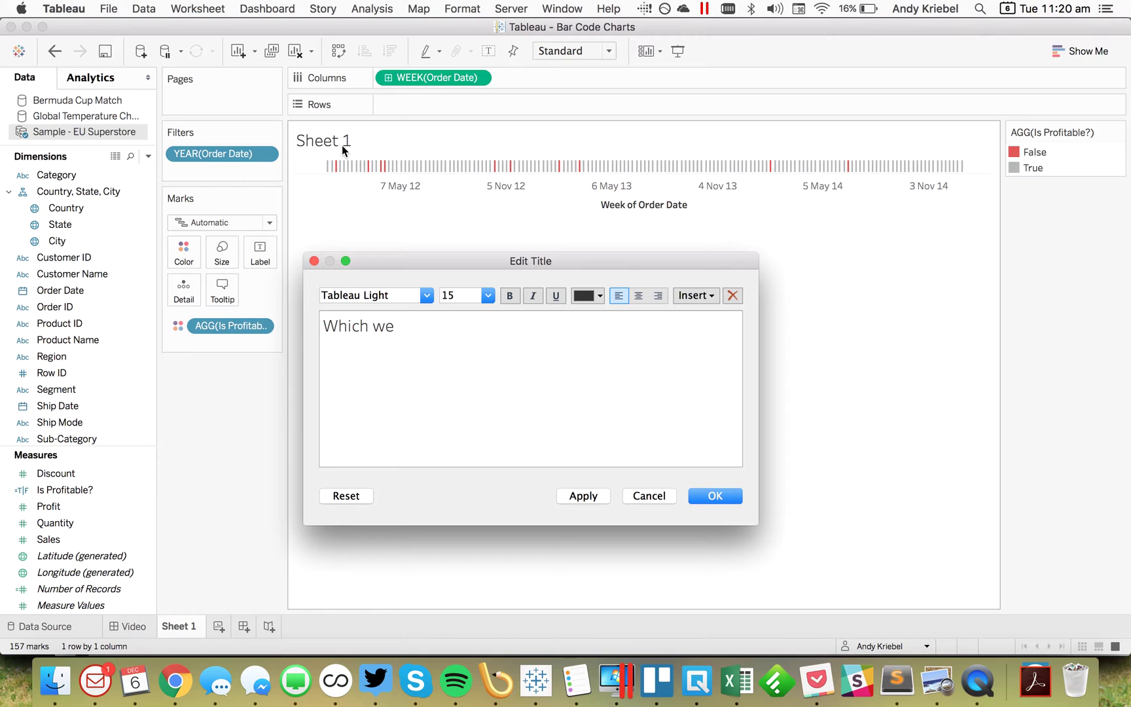
pyautogui.press('BackSpace')
pyautogui.press('BackSpace')
pyautogui.press('BackSpace')
pyautogui.press('BackSpace')
pyautogui.write('s are profitable?')
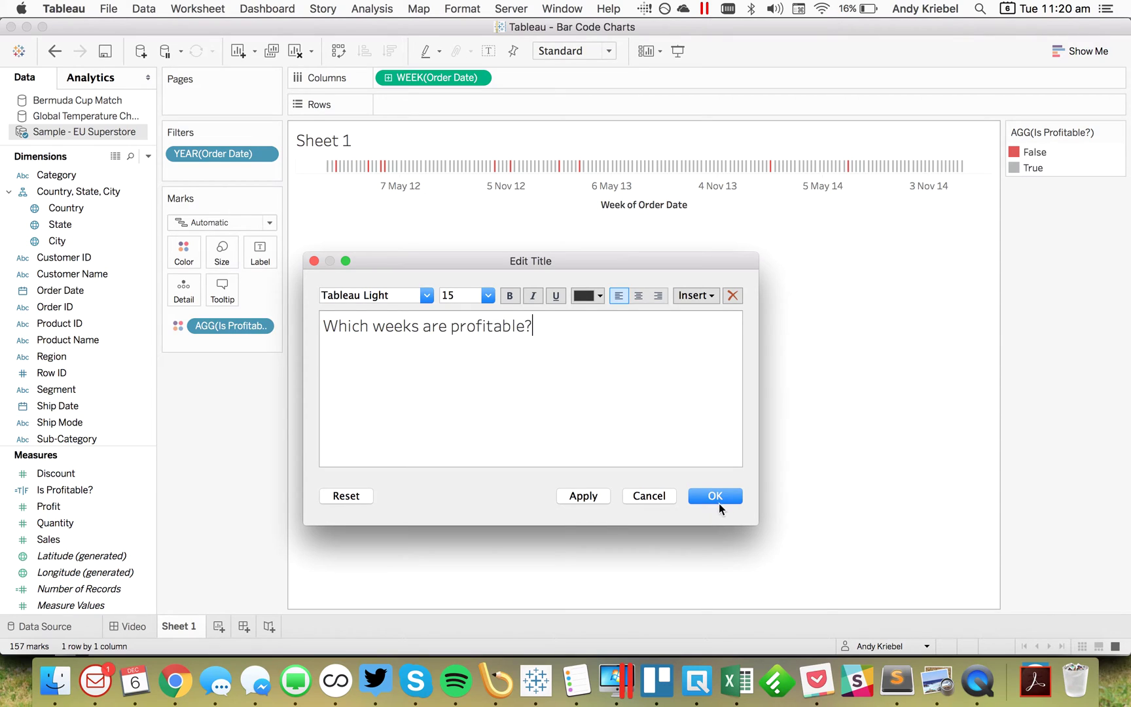
pyautogui.click(715, 496)
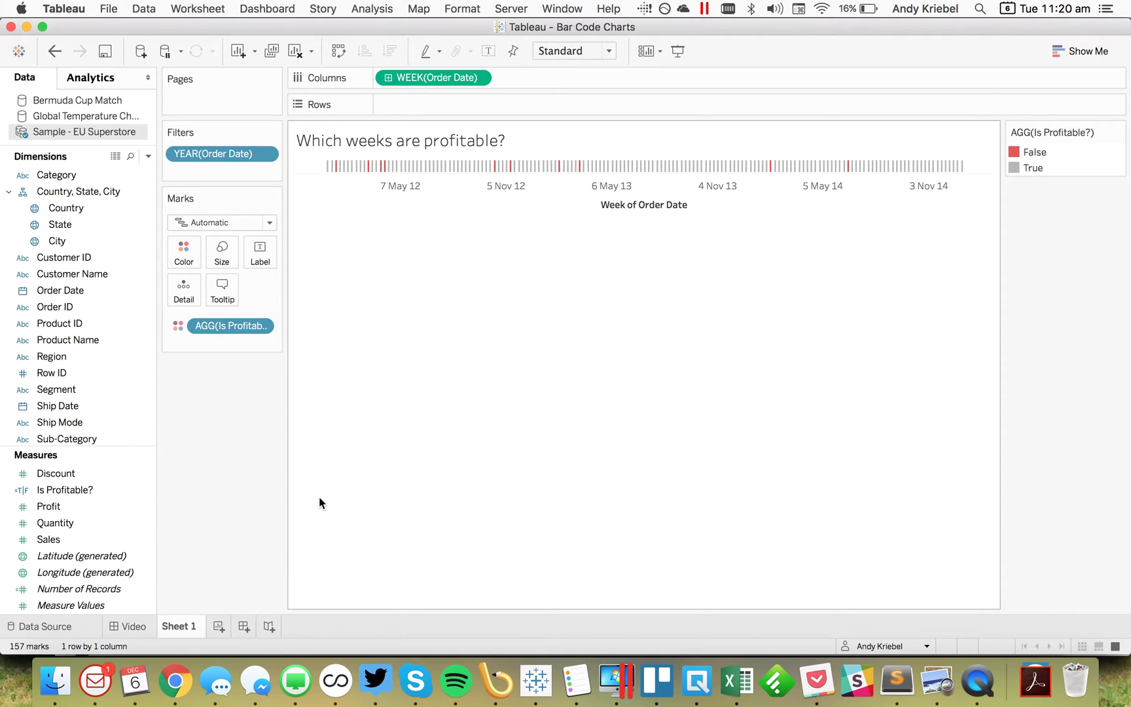
# Clear the Week of Order Date axis title and make the barcode marks taller
pyautogui.click(584, 203)
pyautogui.doubleClick(584, 202)
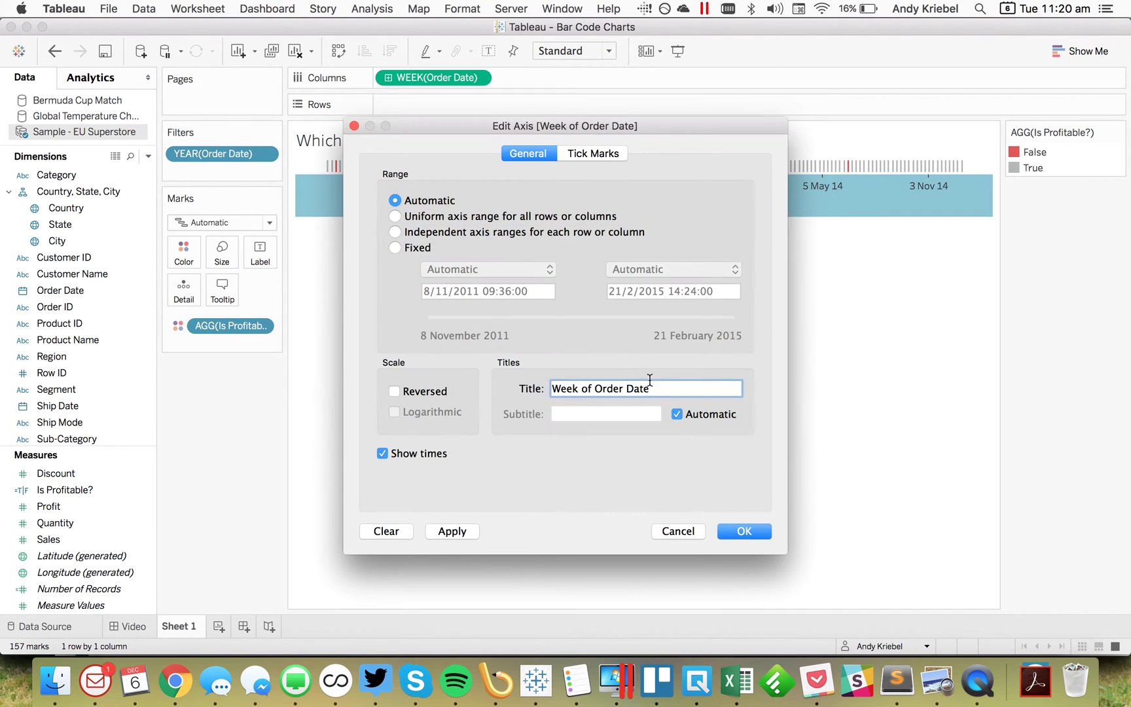
pyautogui.moveTo(651, 387); pyautogui.dragTo(471, 384)
pyautogui.press('BackSpace')
pyautogui.press('Return')
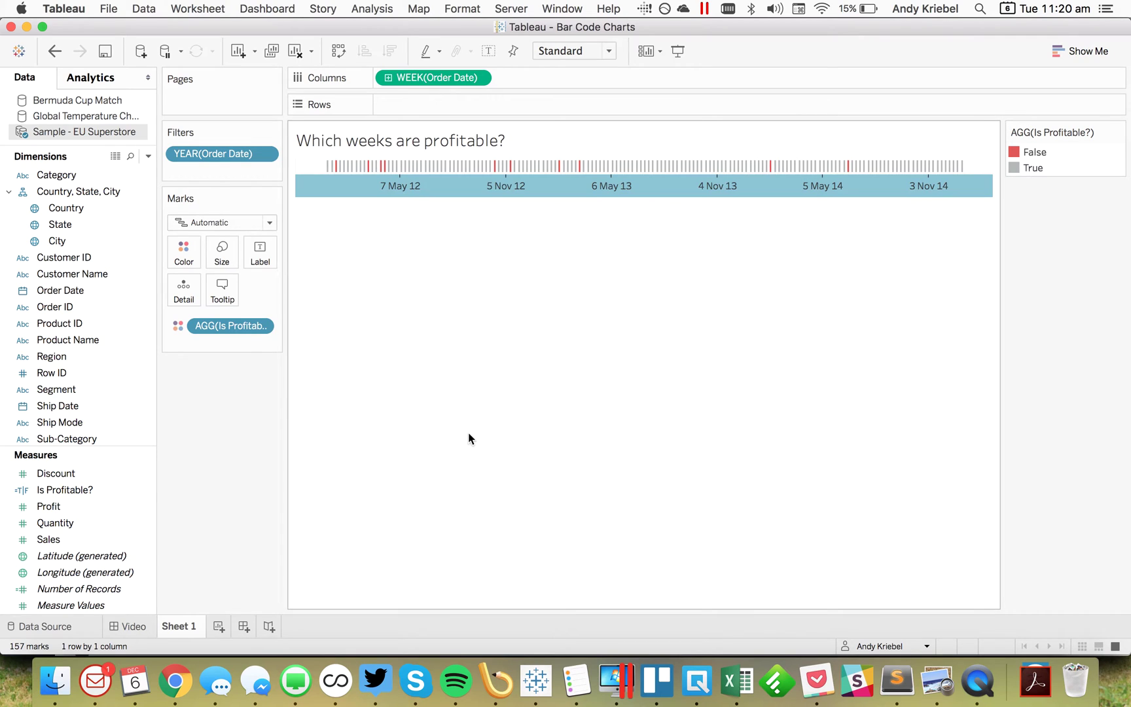
pyautogui.click(470, 438)
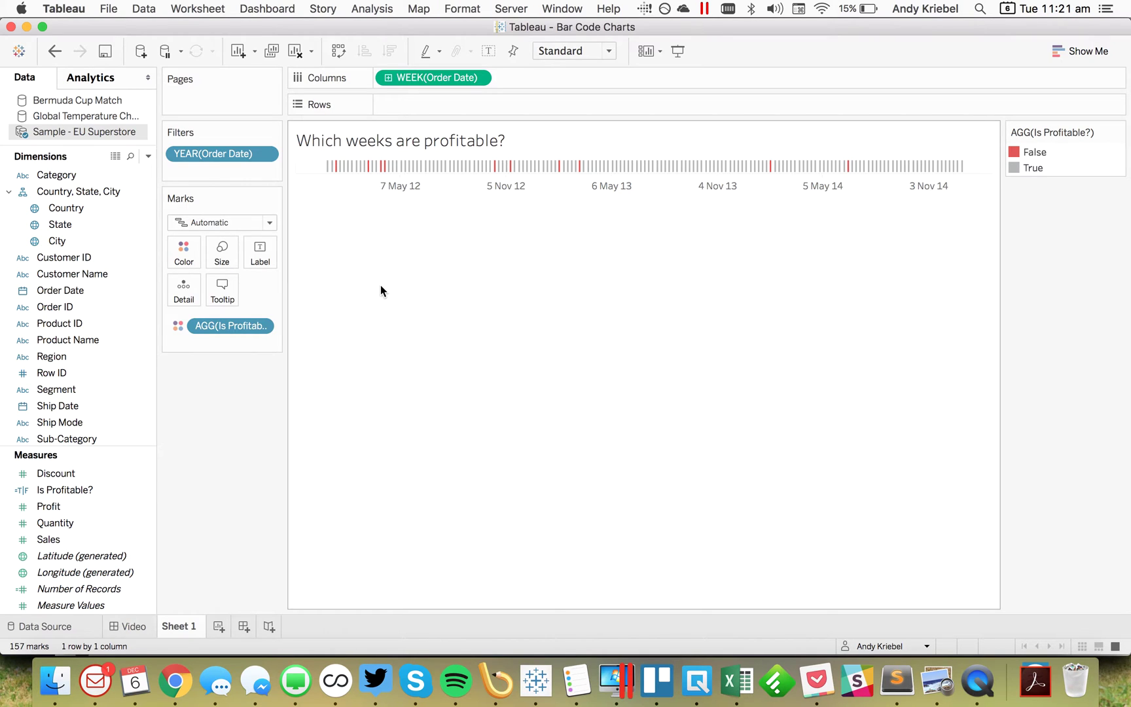
pyautogui.press('super+Up')
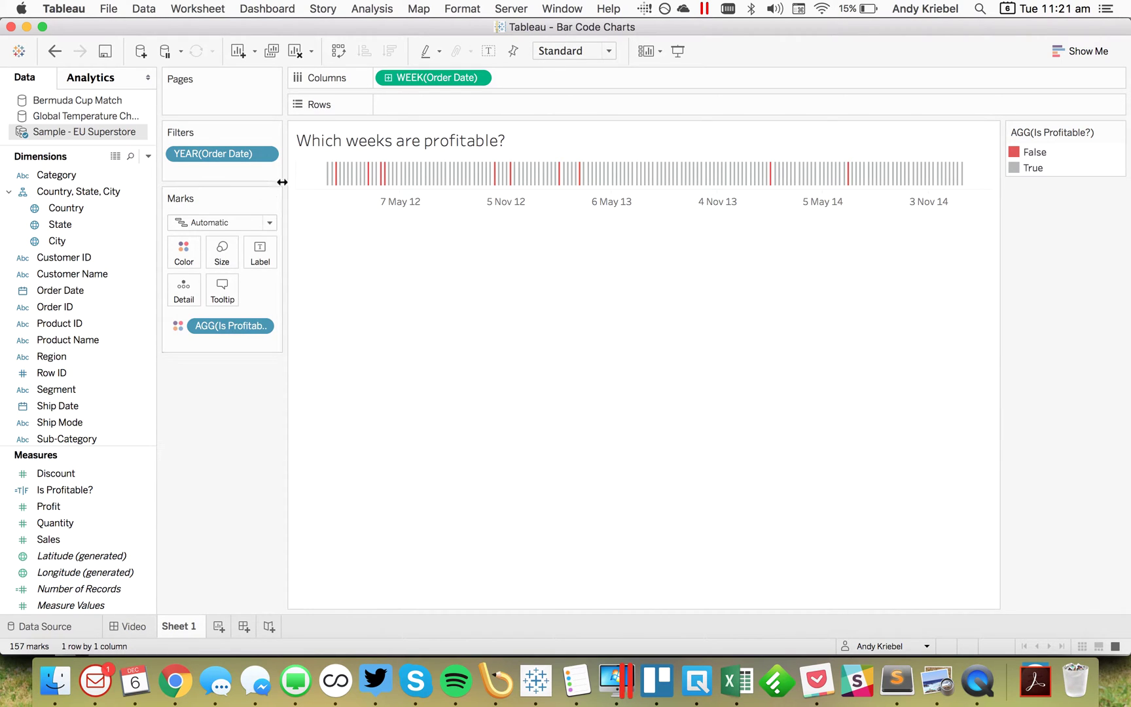
# Set the sheet's zero lines and grid lines to None in the Format pane
pyautogui.rightClick(310, 179)
pyautogui.click(347, 241)
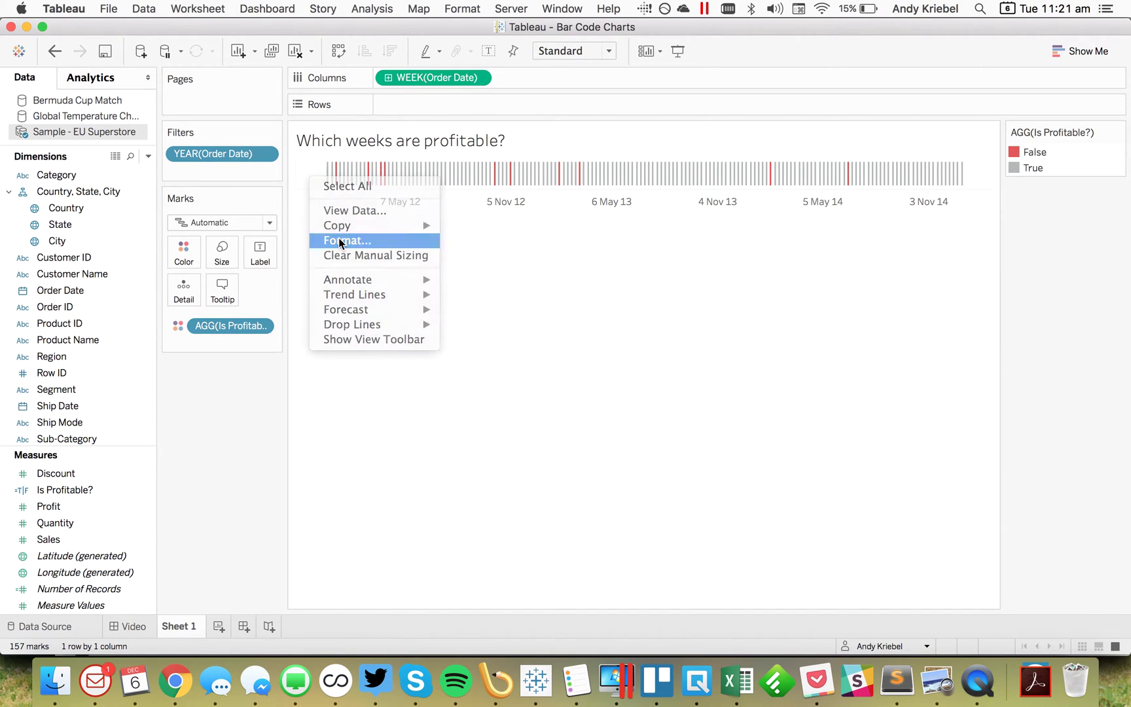
pyautogui.click(95, 105)
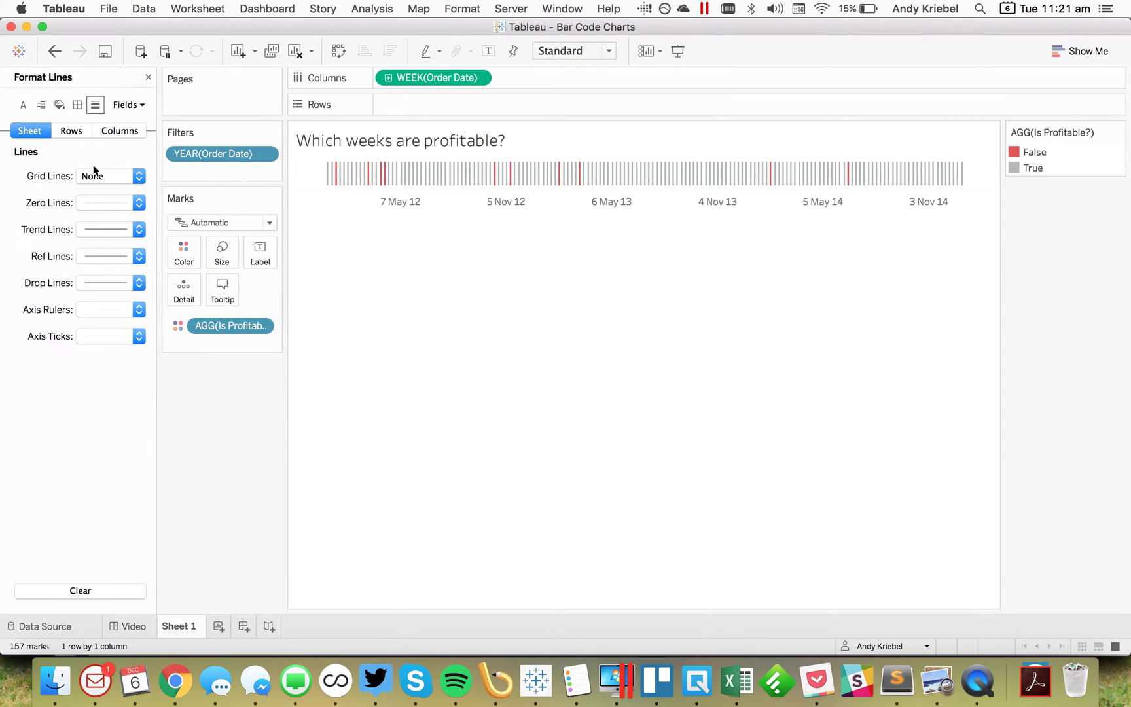
pyautogui.click(97, 201)
pyautogui.click(98, 225)
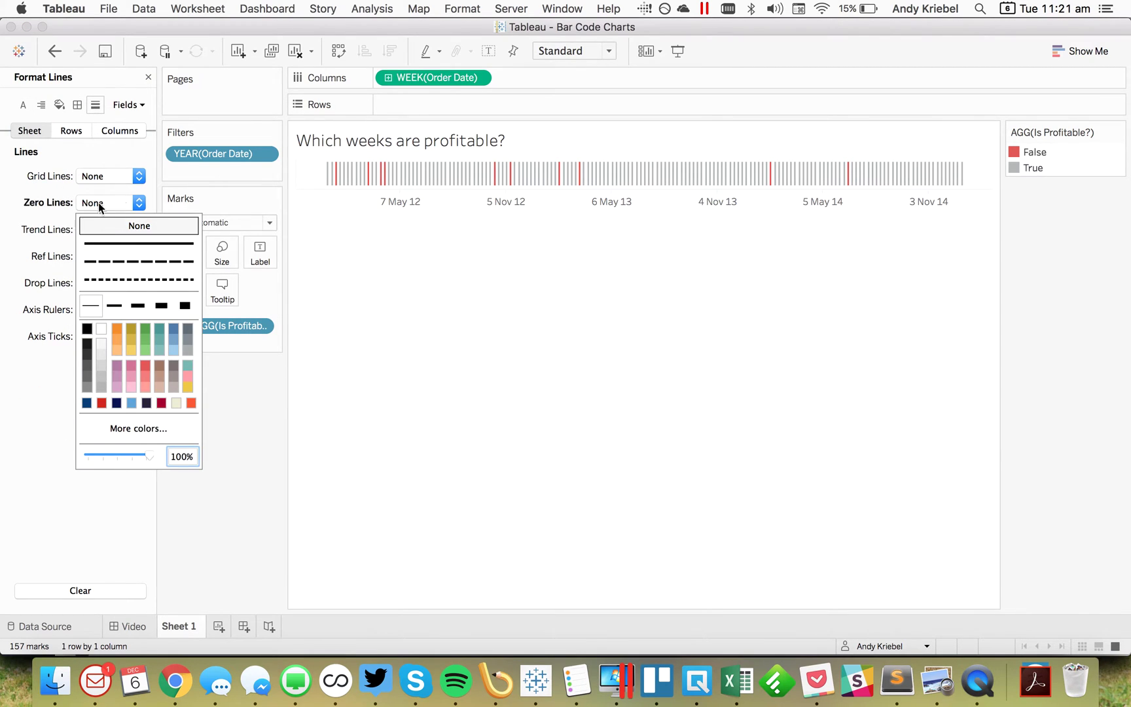
pyautogui.click(99, 173)
pyautogui.click(105, 217)
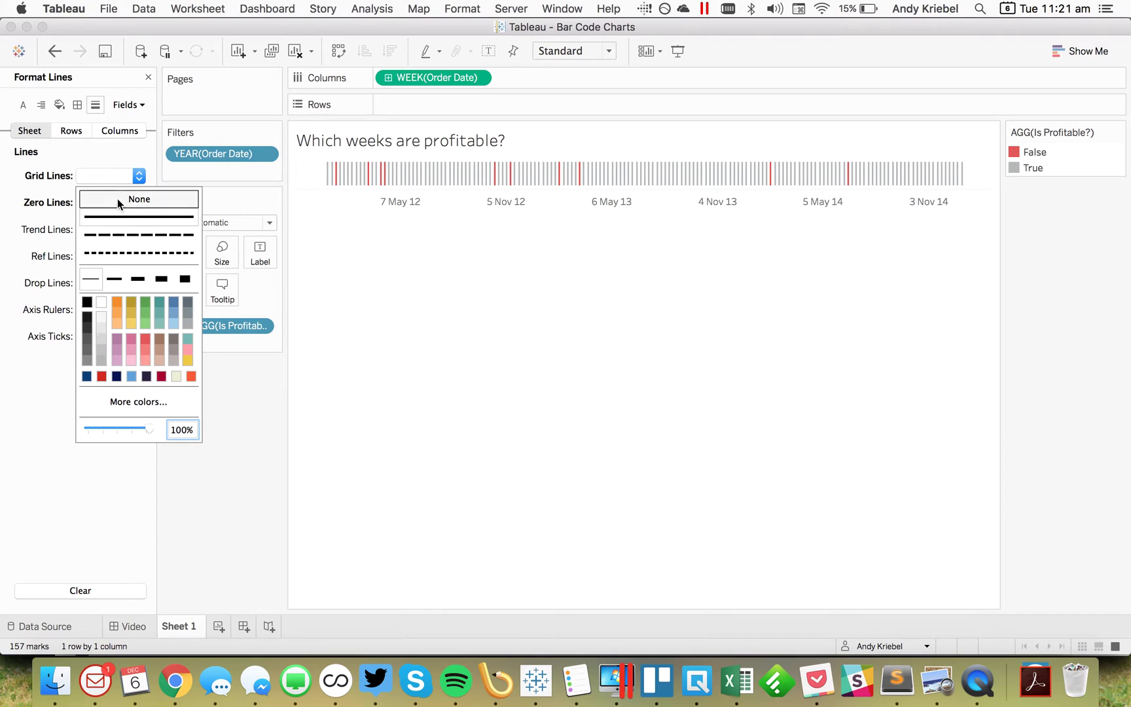
pyautogui.click(117, 198)
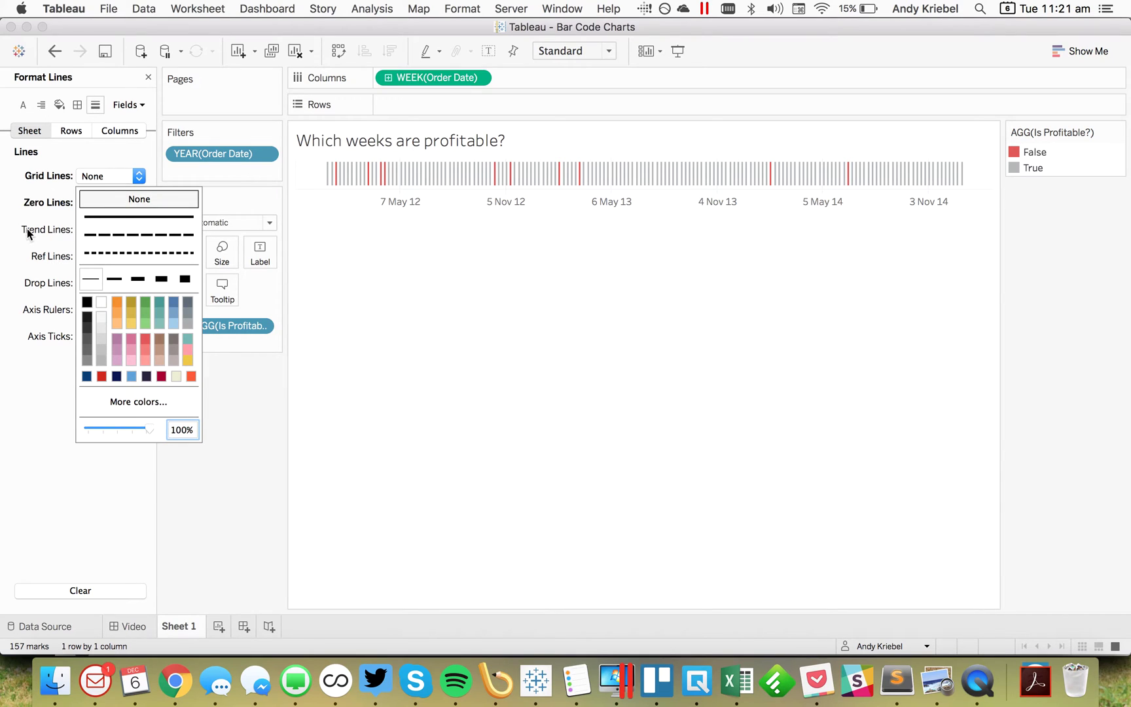
# Set axis rulers to None and check the borders, leaving the row and column dividers at None
pyautogui.click(77, 106)
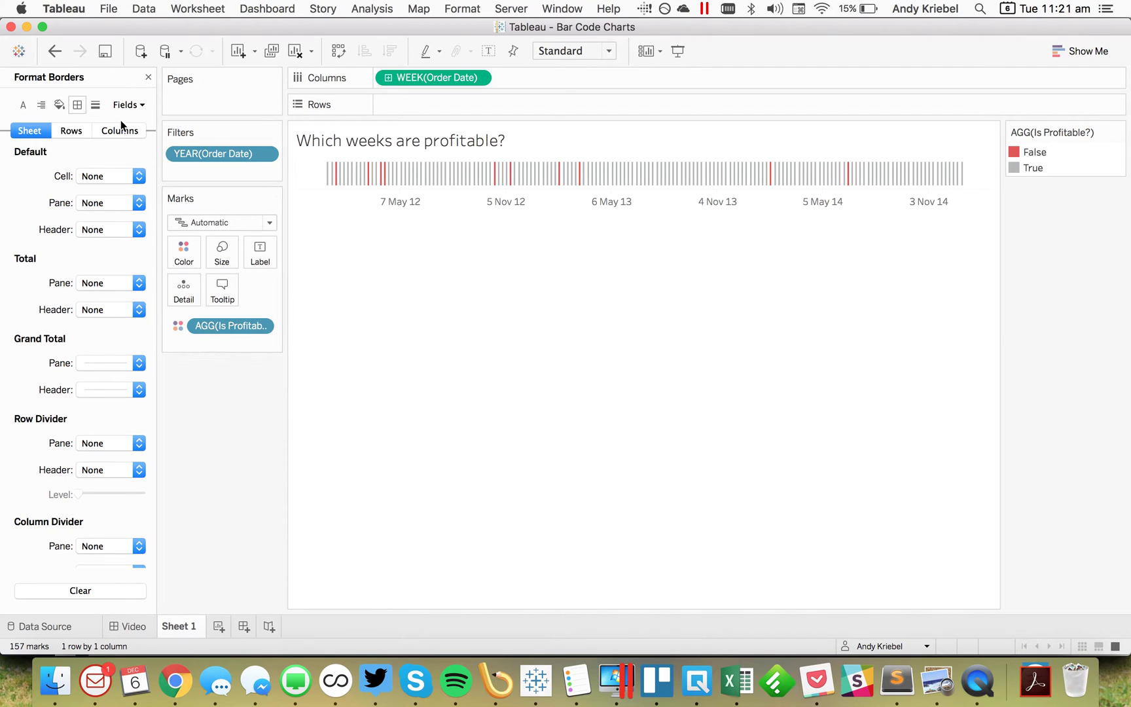
pyautogui.click(95, 105)
pyautogui.click(89, 312)
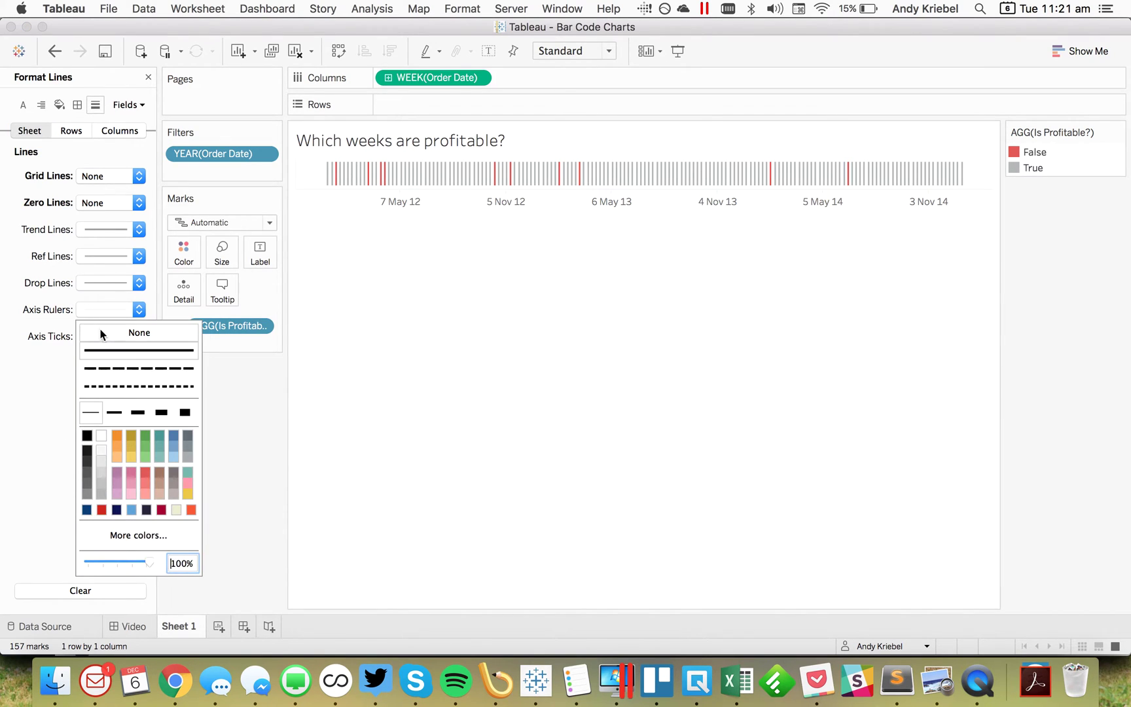
pyautogui.click(102, 333)
pyautogui.click(237, 449)
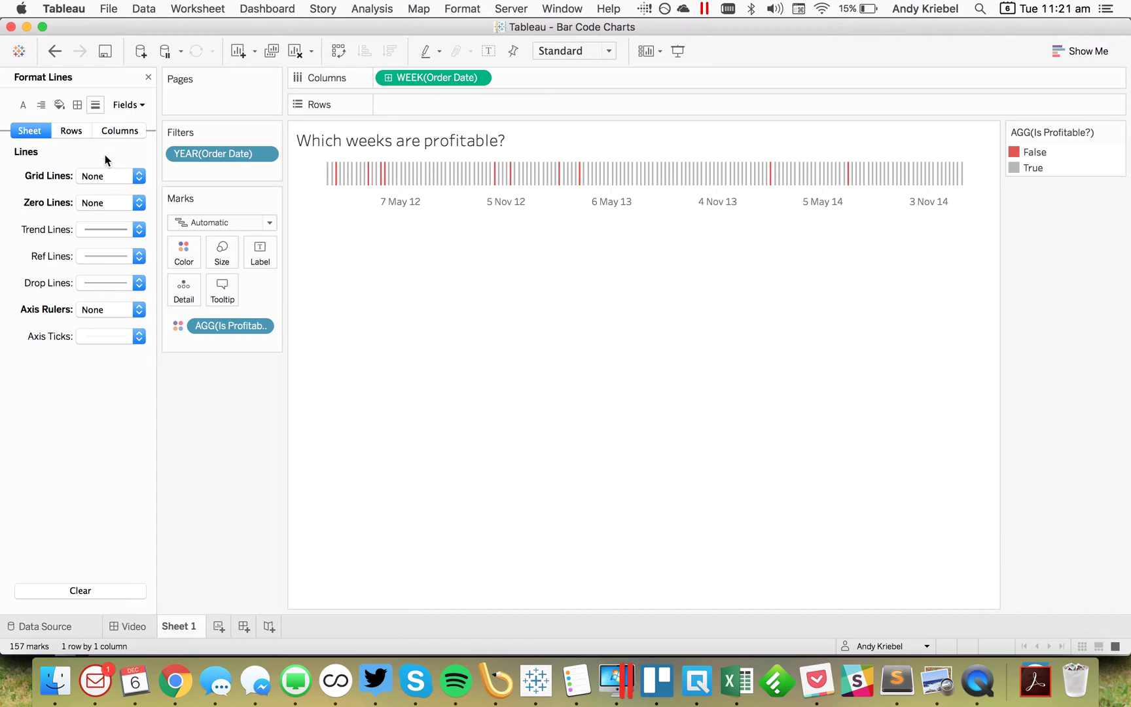
pyautogui.click(77, 104)
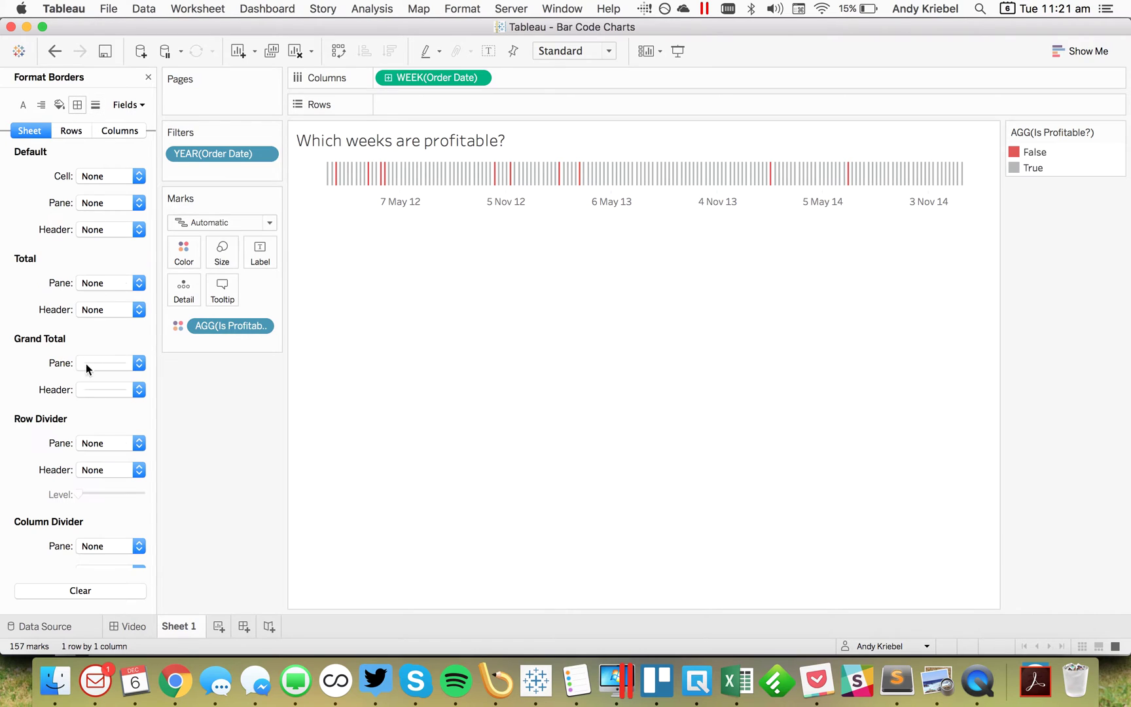
pyautogui.click(89, 549)
pyautogui.click(48, 490)
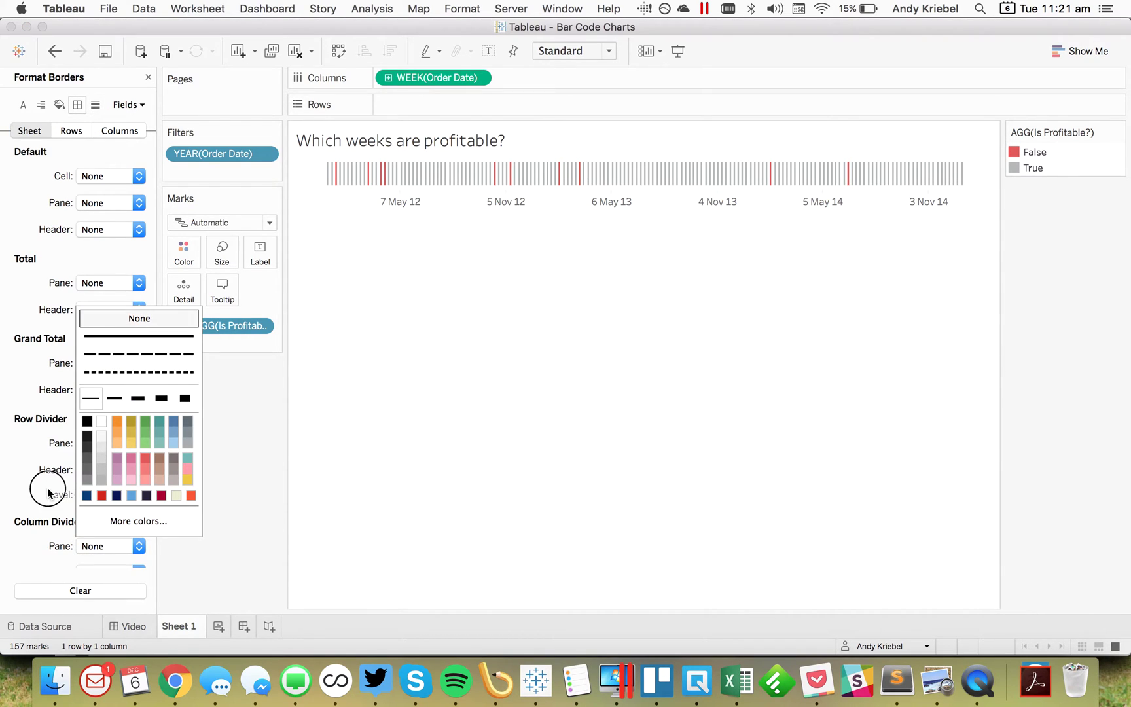
pyautogui.click(185, 623)
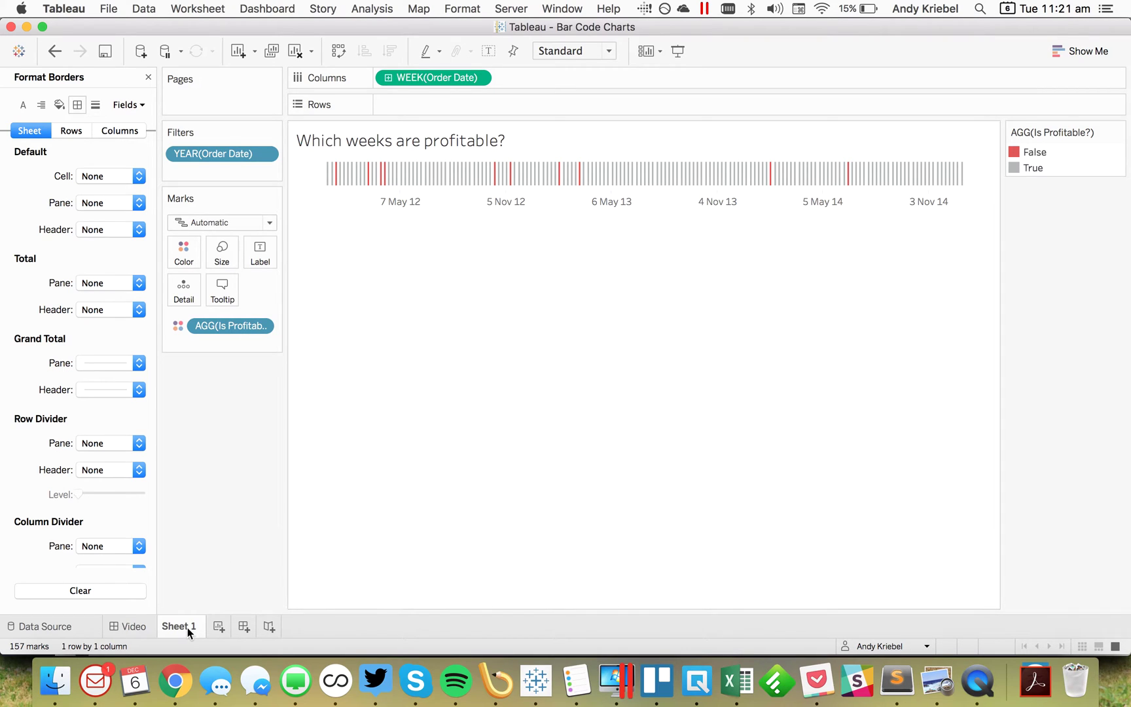
pyautogui.moveTo(187, 628)
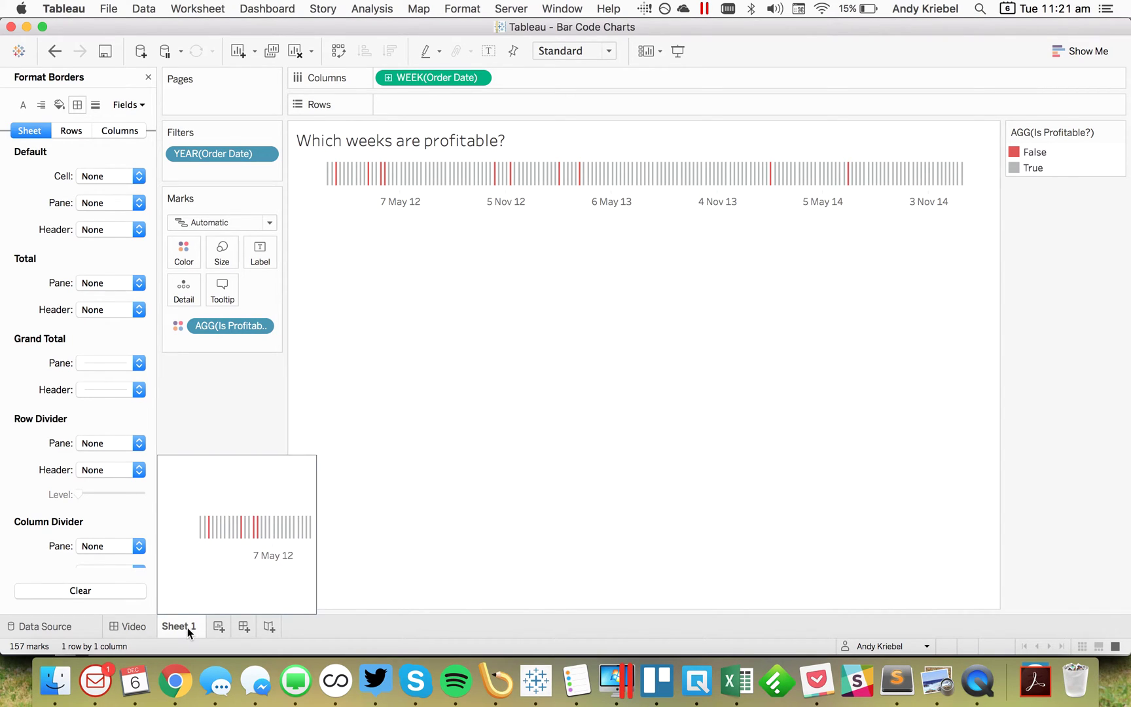
pyautogui.rightClick(187, 627)
# Duplicate Sheet 1 as Sheet 2 and put an ad hoc avg(0.5) calculation on Rows
pyautogui.click(235, 527)
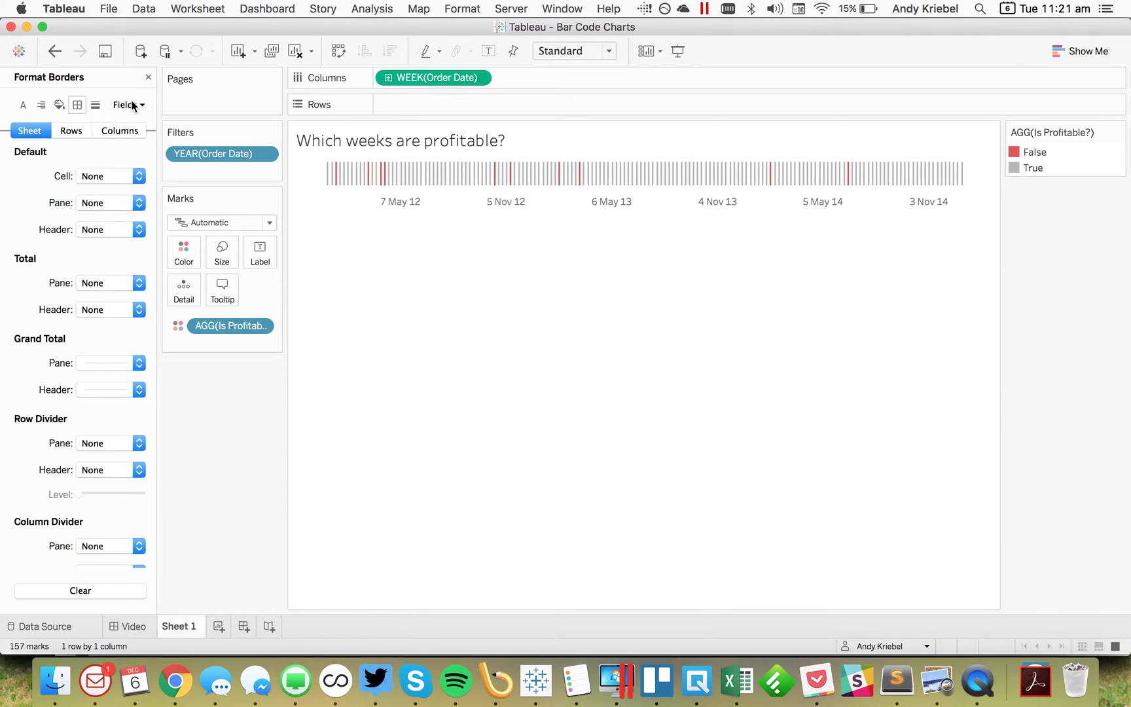
pyautogui.click(148, 76)
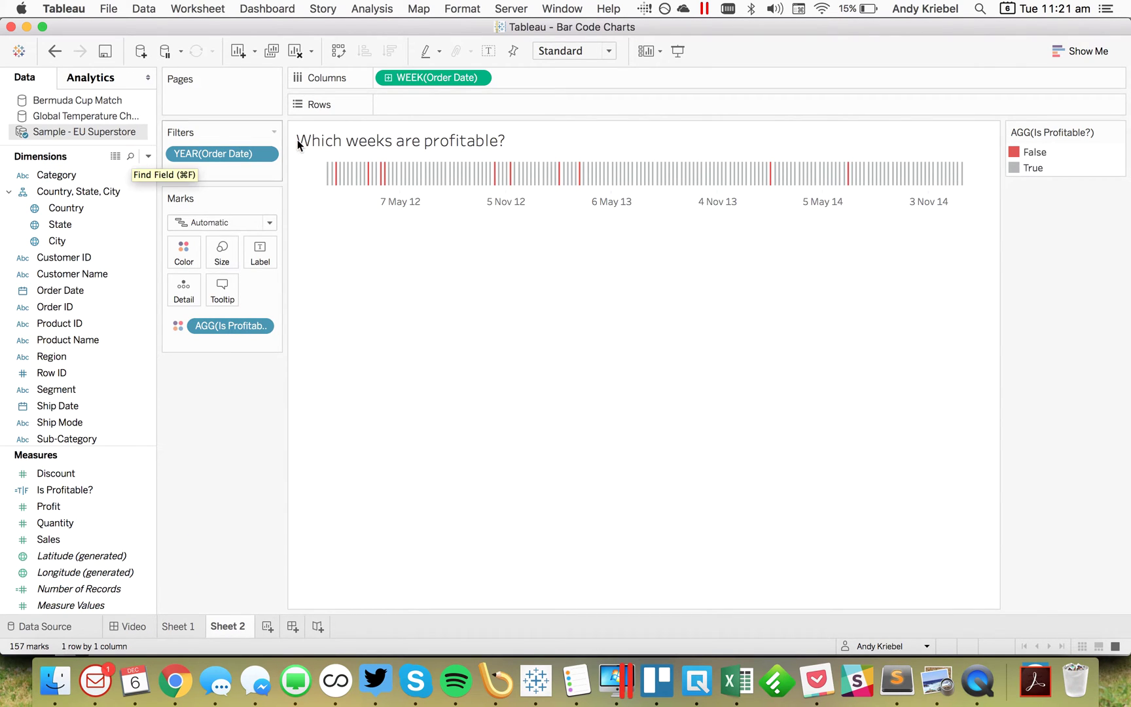
pyautogui.doubleClick(403, 104)
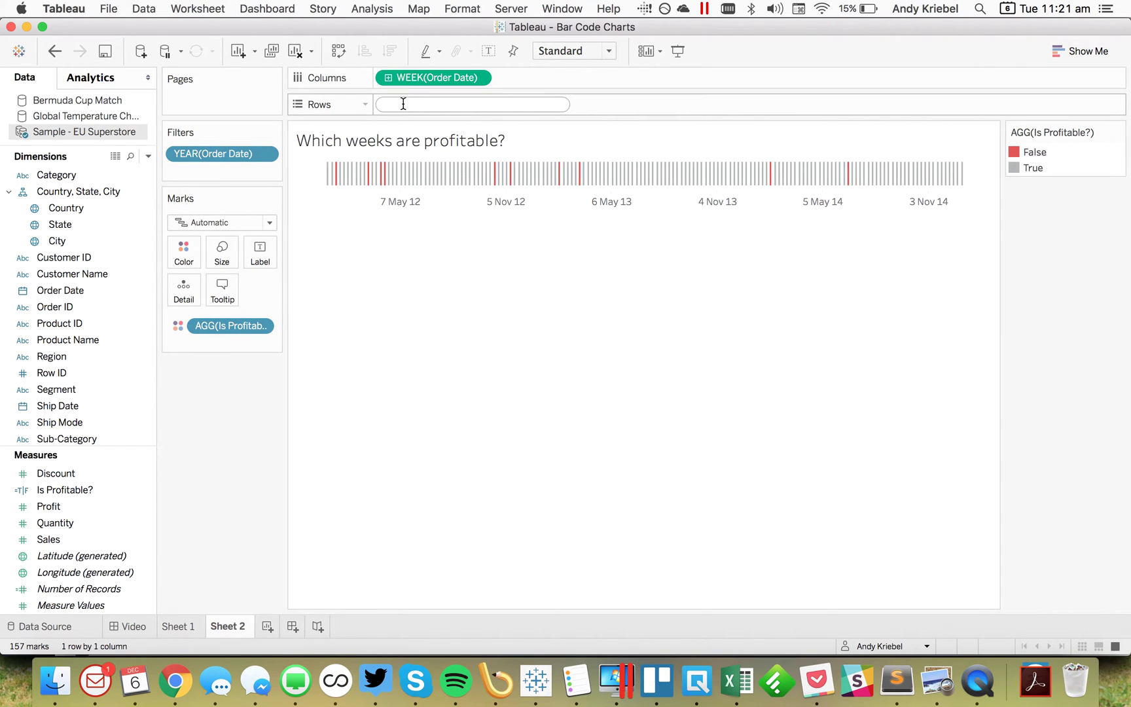
pyautogui.write('avg(')
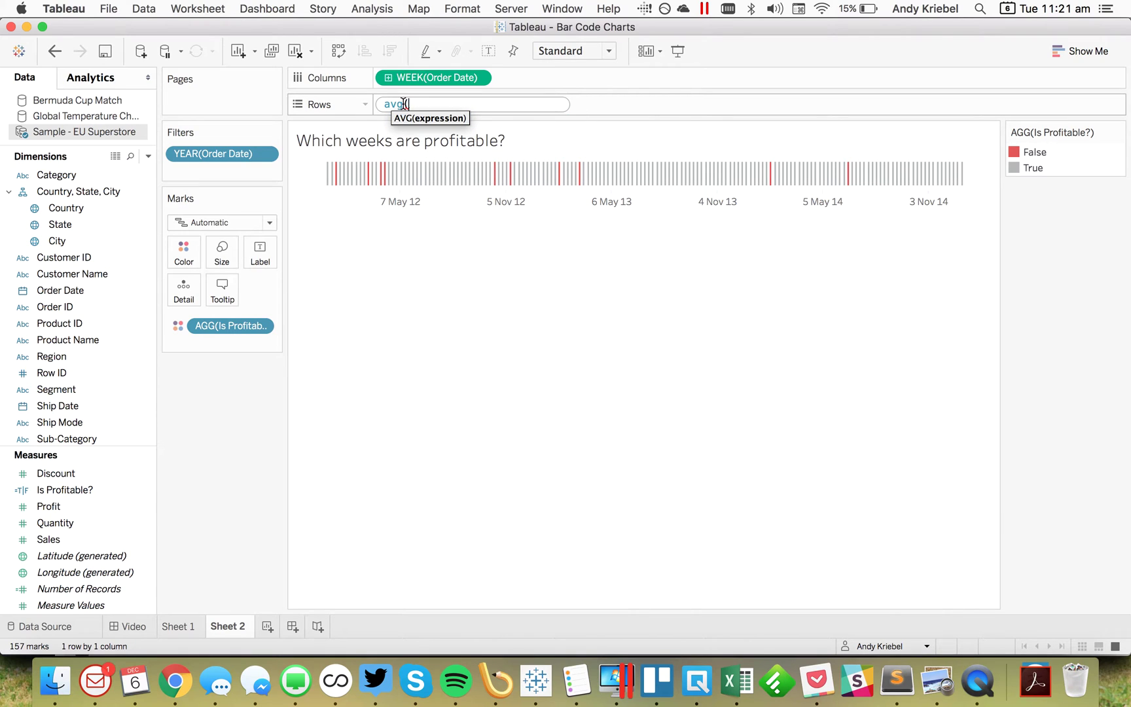
pyautogui.write('0.5)')
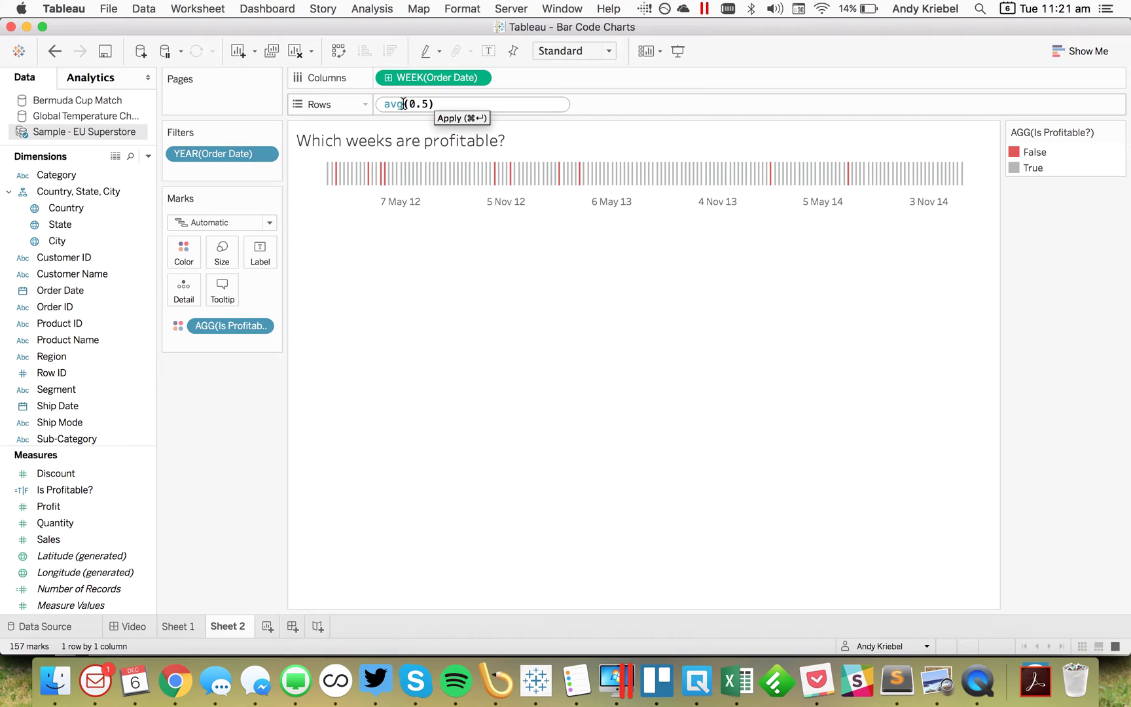
pyautogui.press('Return')
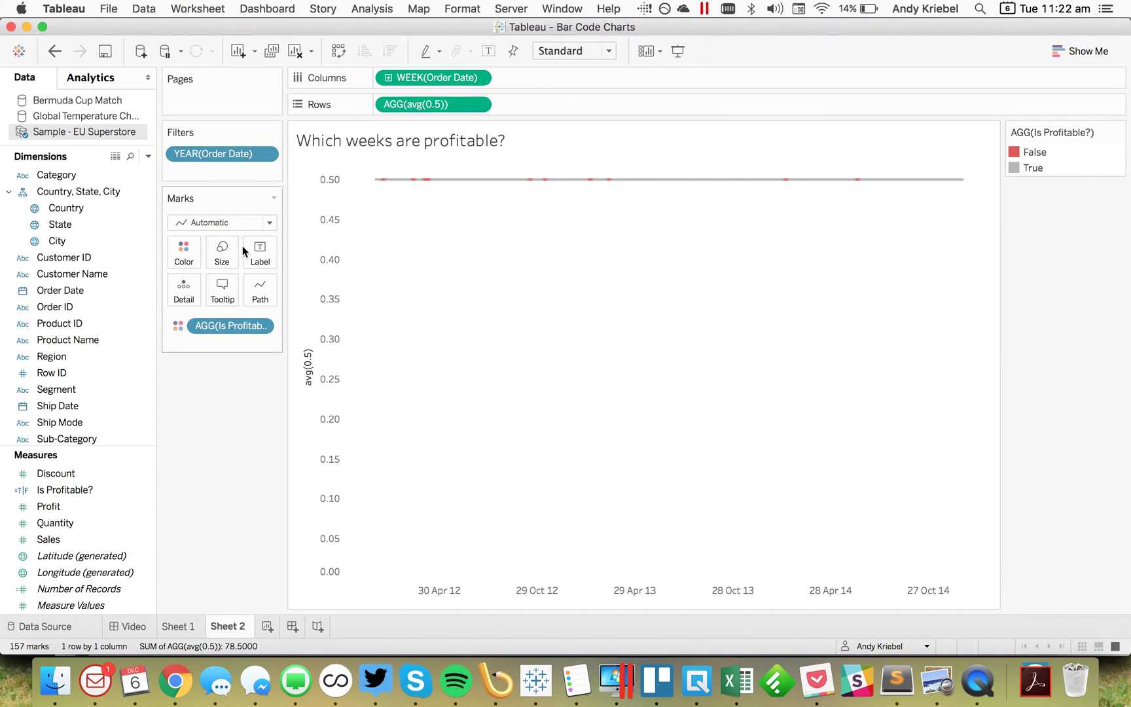
pyautogui.click(201, 222)
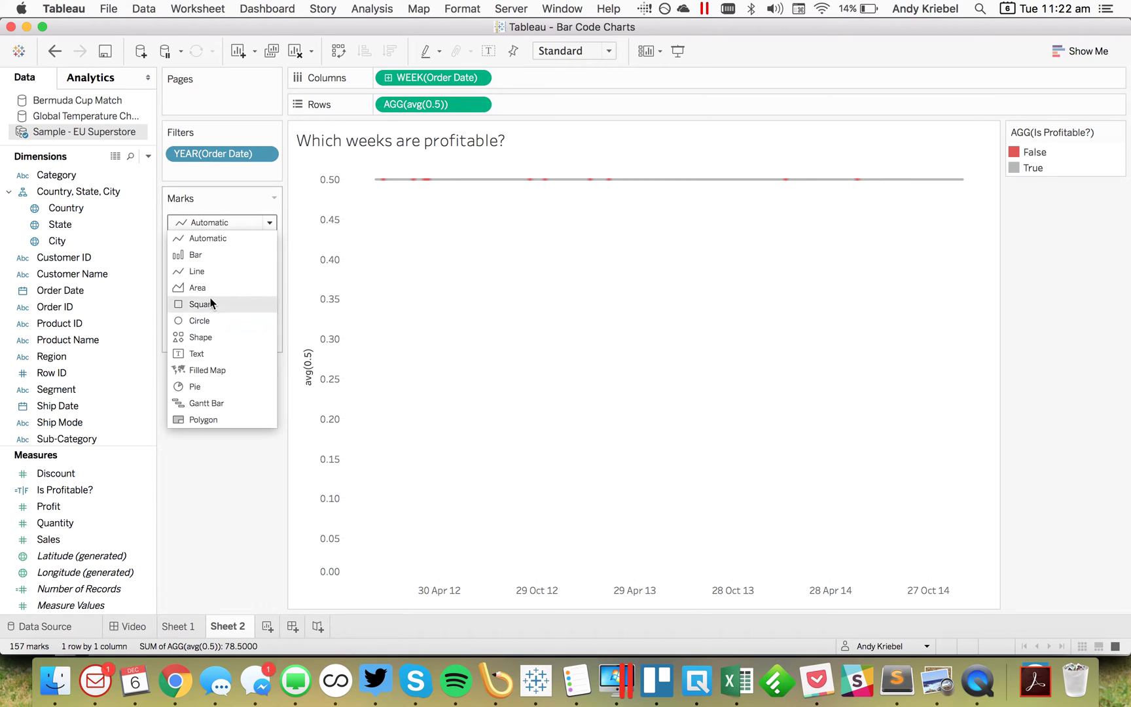
# Draw the weekly marks as bars with a manual, slightly thicker bar size
pyautogui.click(217, 255)
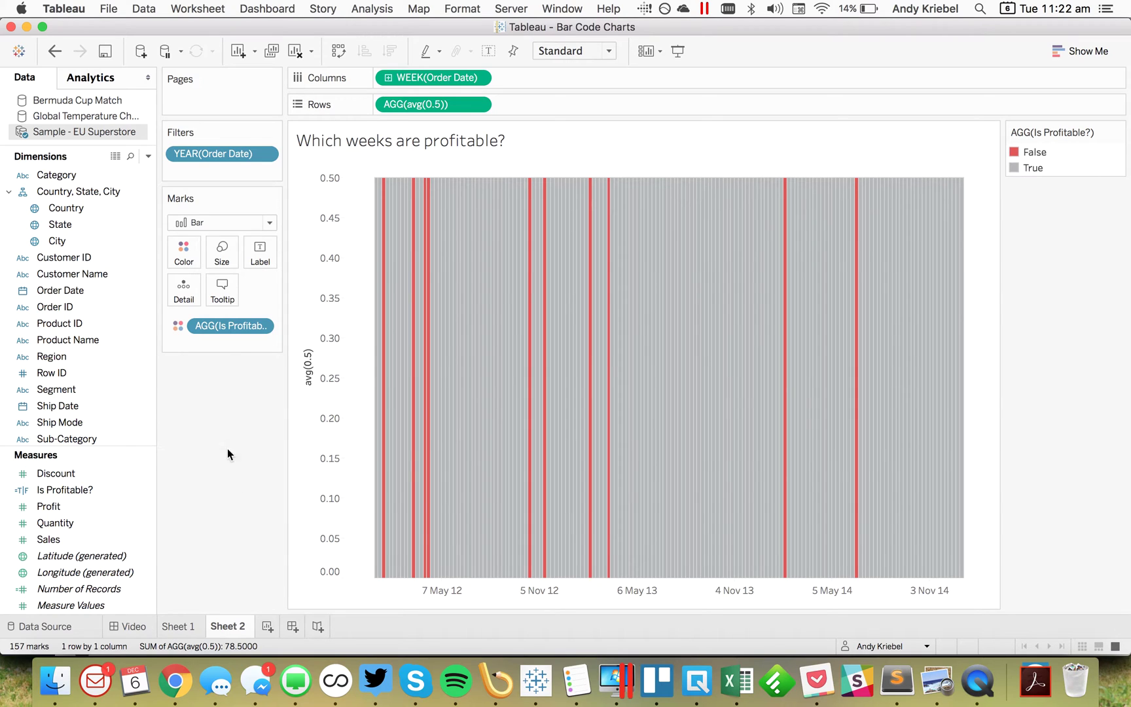
pyautogui.click(222, 258)
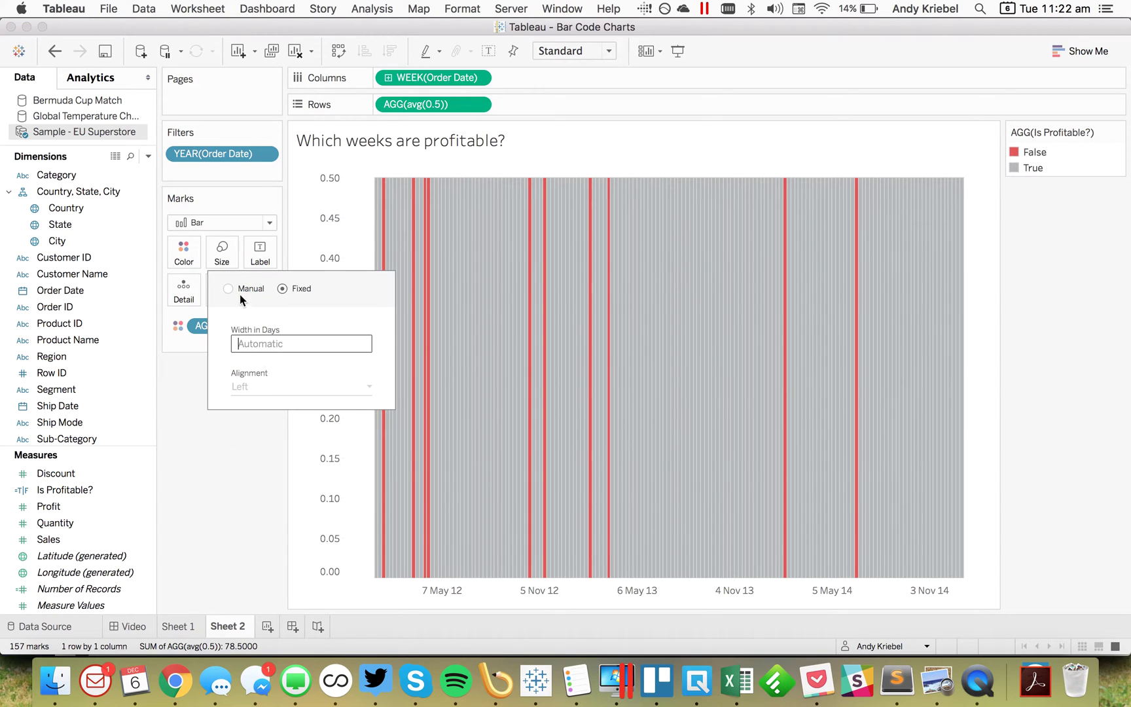
pyautogui.click(240, 290)
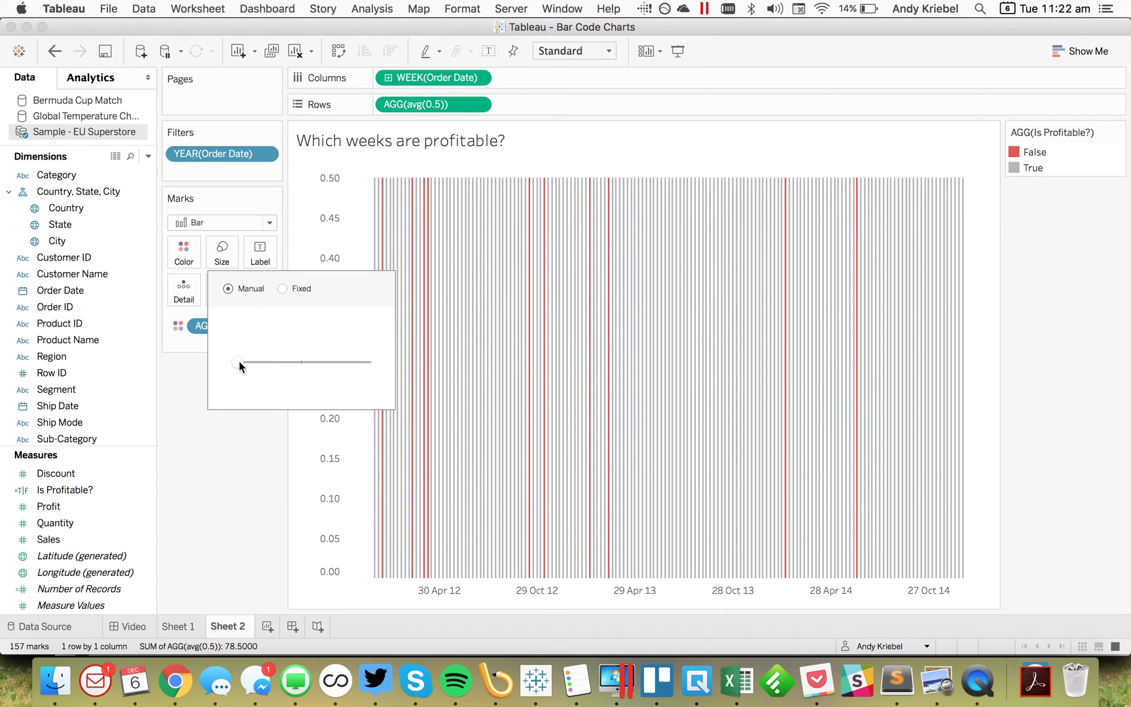
pyautogui.moveTo(238, 364)
pyautogui.mouseDown()
pyautogui.moveTo(262, 363)
pyautogui.moveTo(228, 365)
pyautogui.mouseUp()
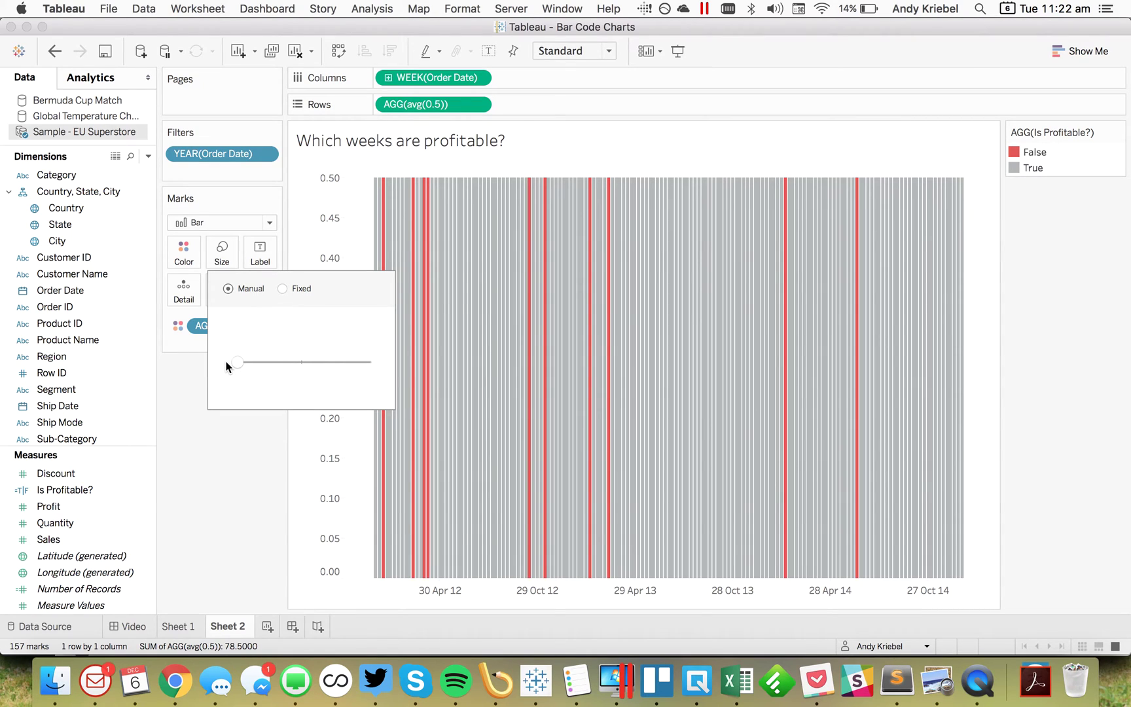
pyautogui.click(189, 373)
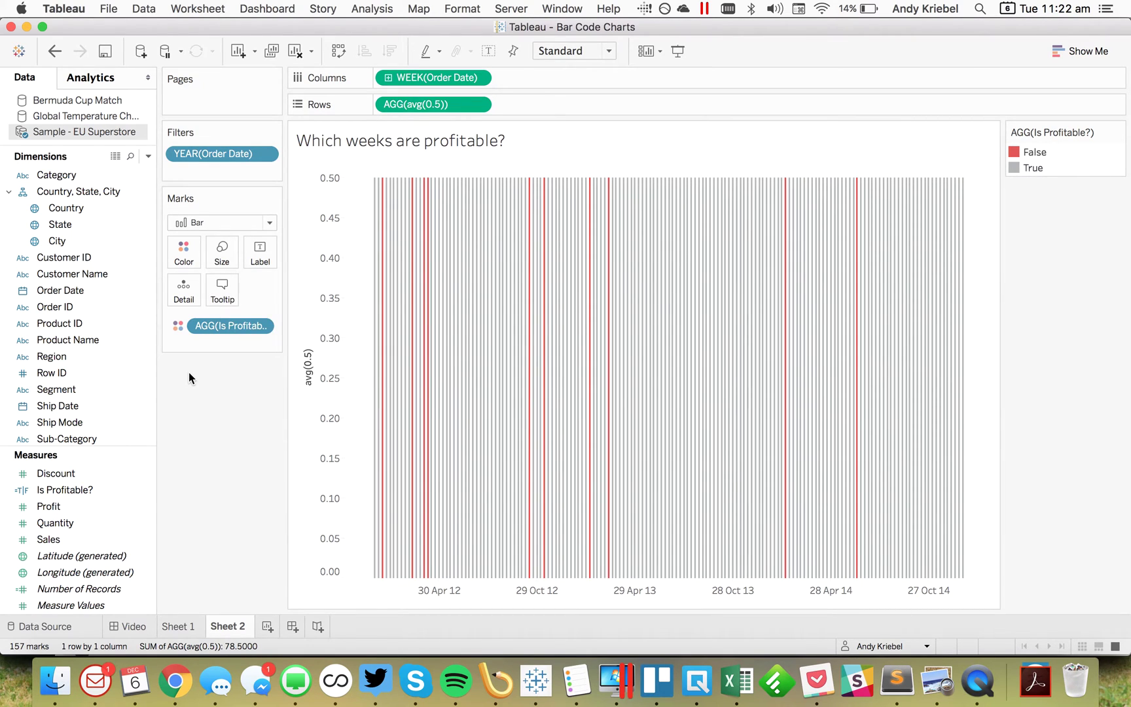
# Turn off Show Header on AGG(avg(0.5)) to hide the vertical axis
pyautogui.click(478, 104)
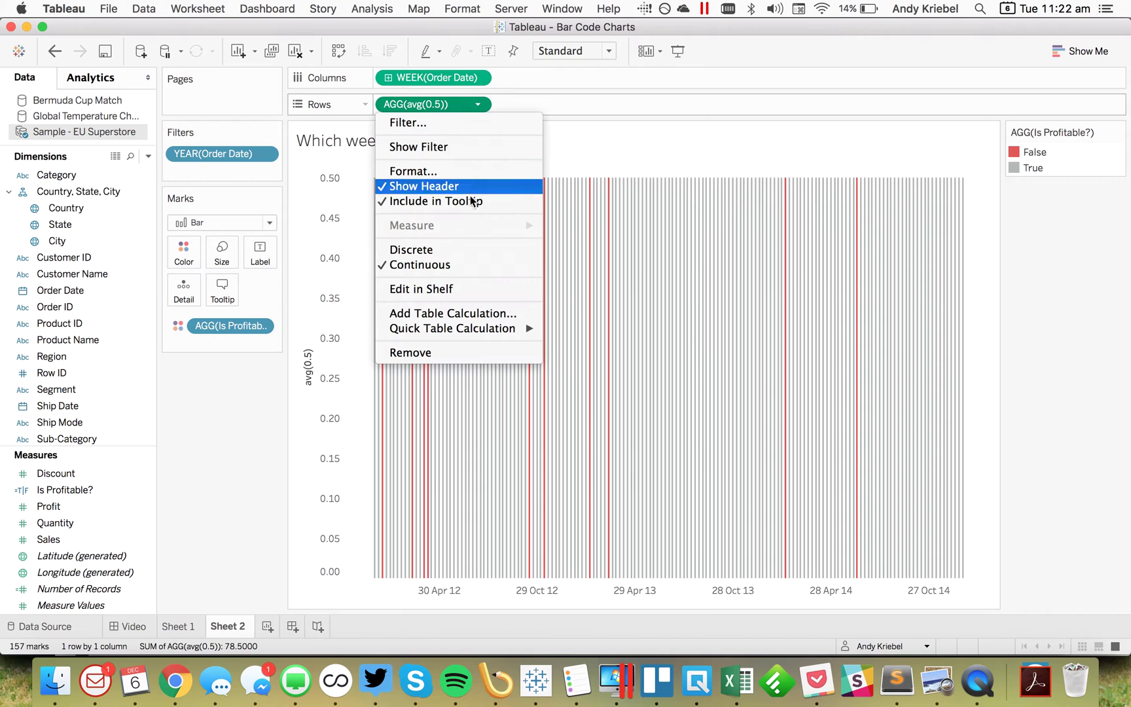
pyautogui.click(467, 204)
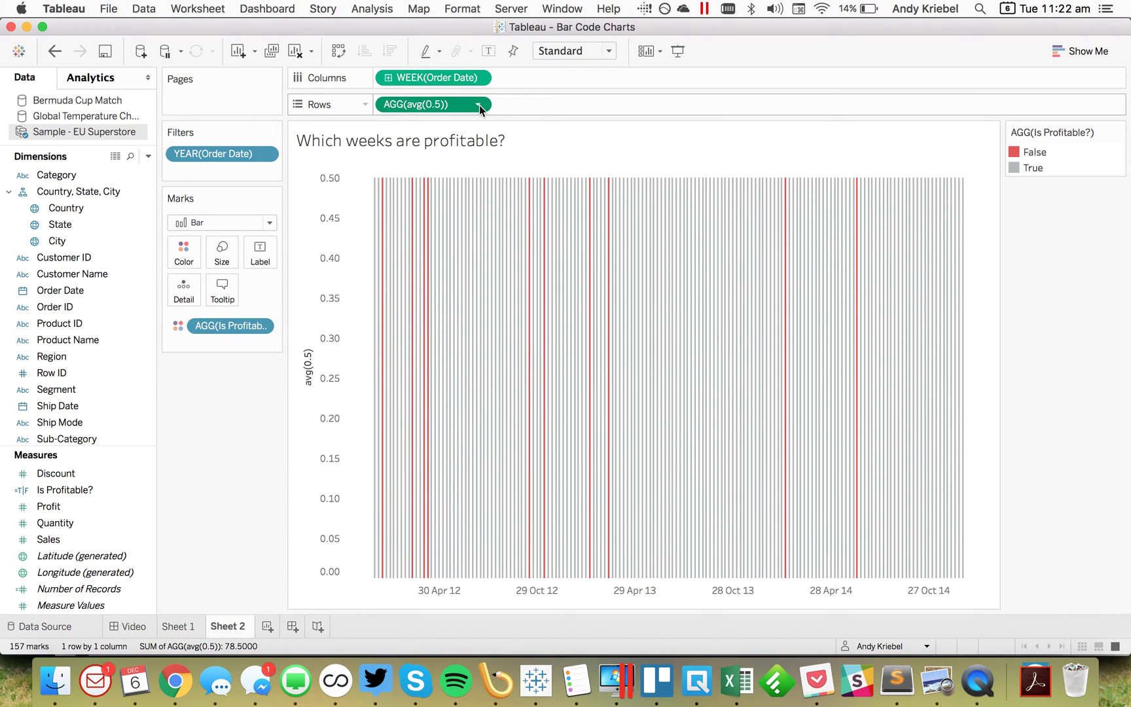
pyautogui.click(479, 106)
pyautogui.click(425, 186)
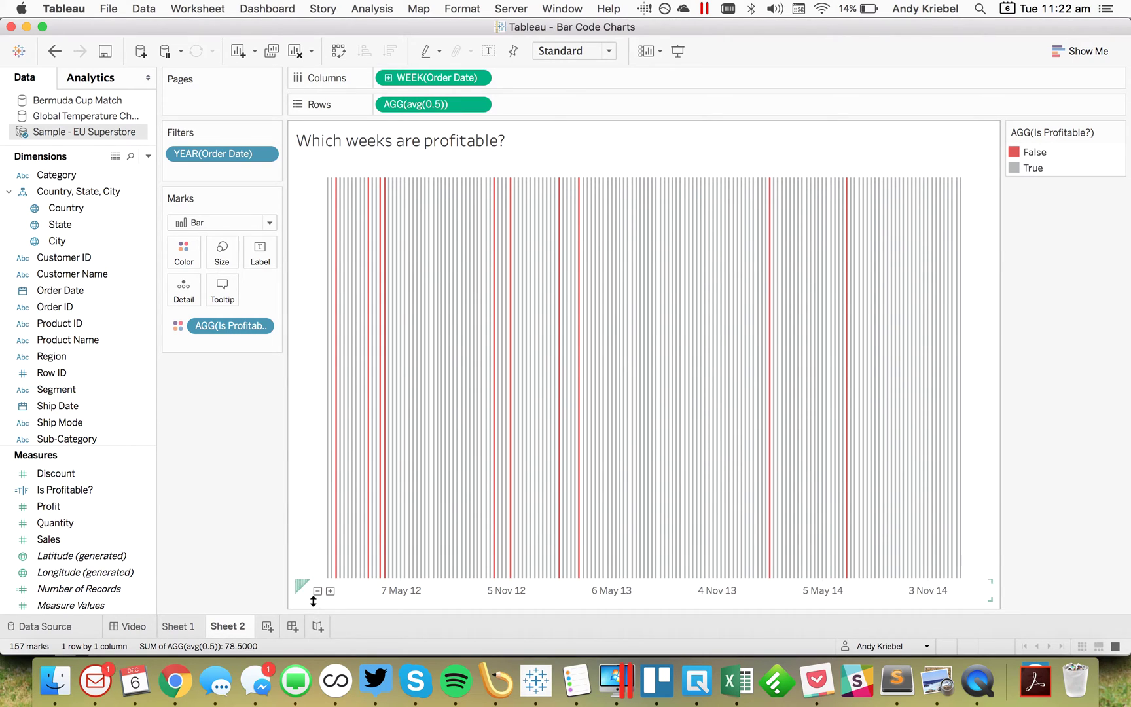
# Shrink the chart to a short strip and show the year filter, excluding 2012
pyautogui.moveTo(313, 602); pyautogui.dragTo(350, 257)
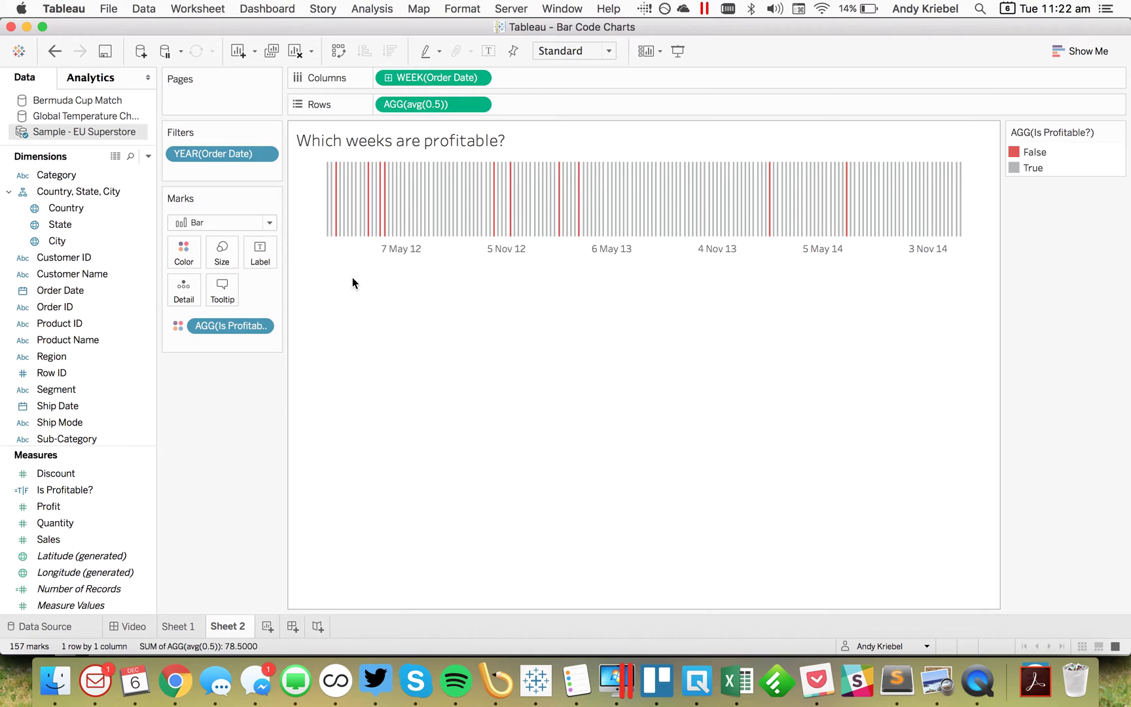
pyautogui.click(265, 153)
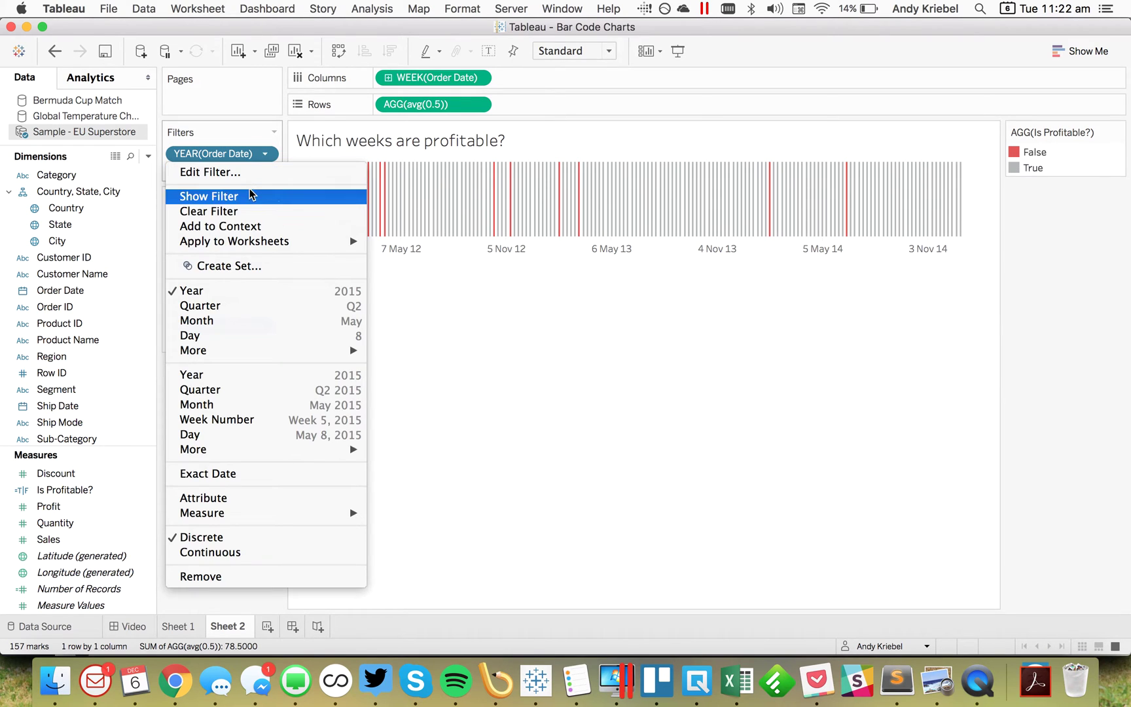
pyautogui.click(250, 195)
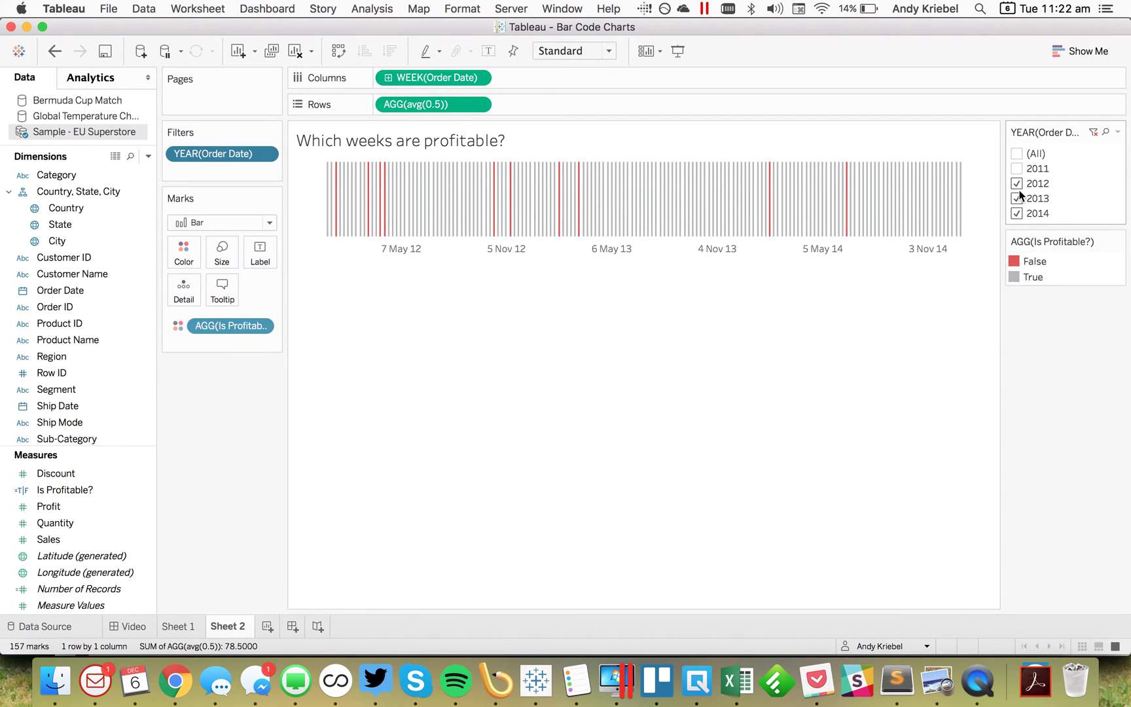
pyautogui.click(1017, 184)
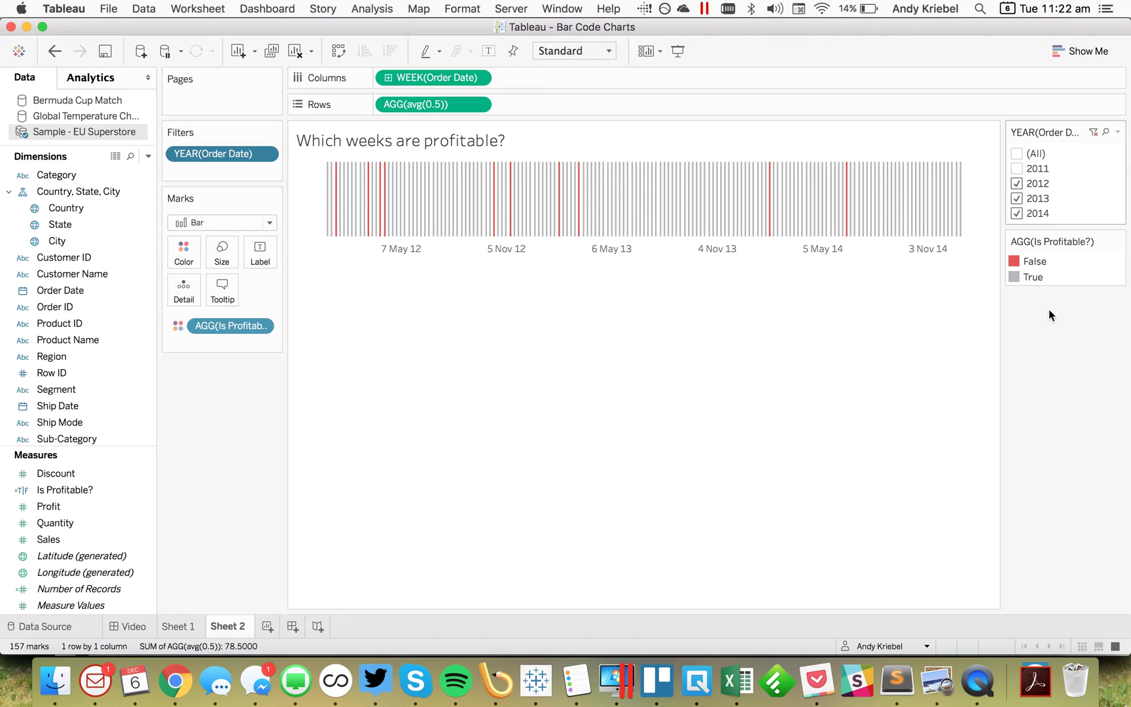
pyautogui.click(1070, 370)
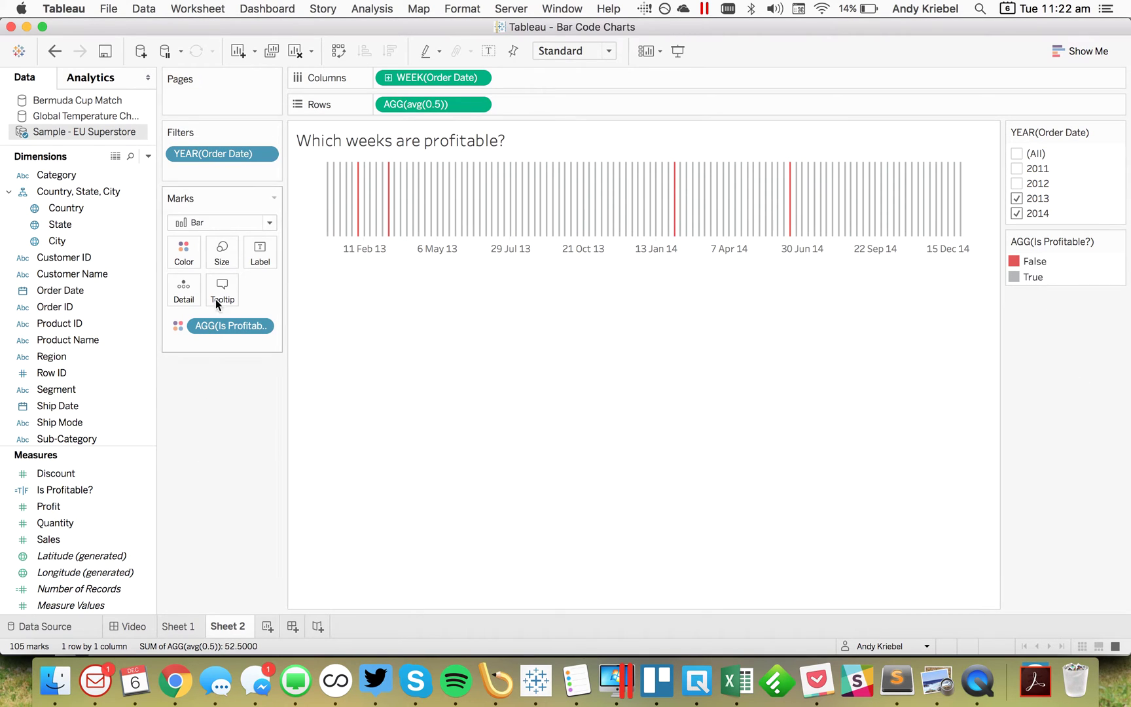
# Make the barcode bars thicker with the Size slider
pyautogui.click(220, 252)
pyautogui.moveTo(238, 367); pyautogui.dragTo(259, 363)
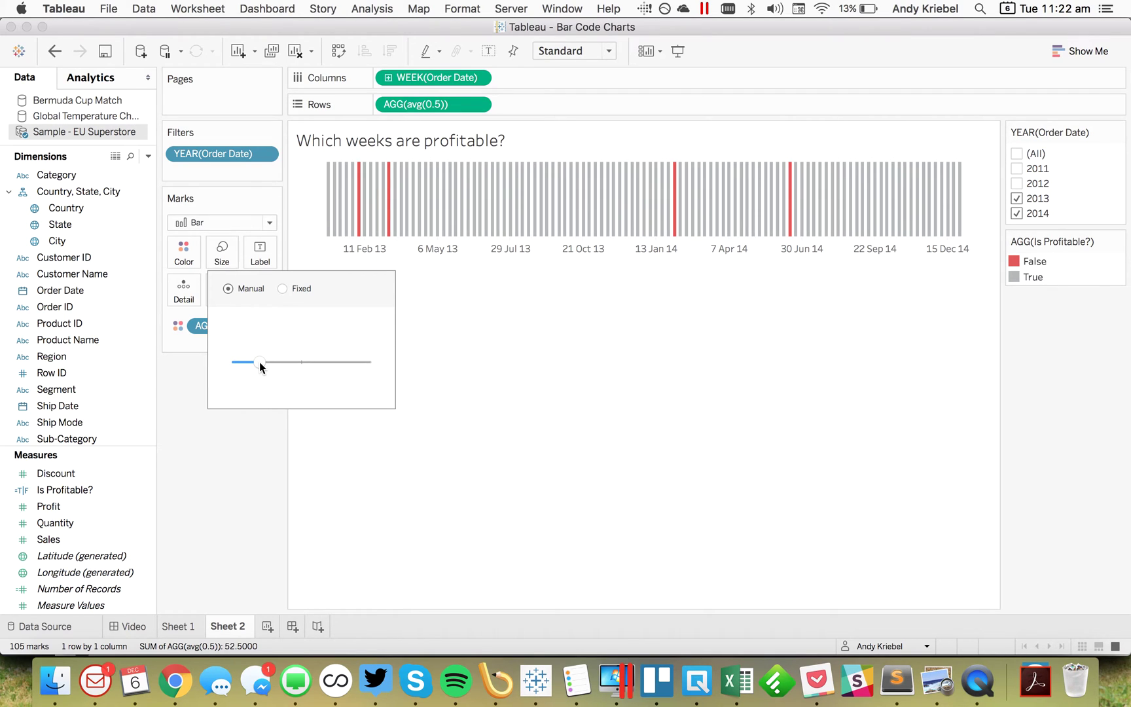
pyautogui.moveTo(259, 365); pyautogui.dragTo(255, 367)
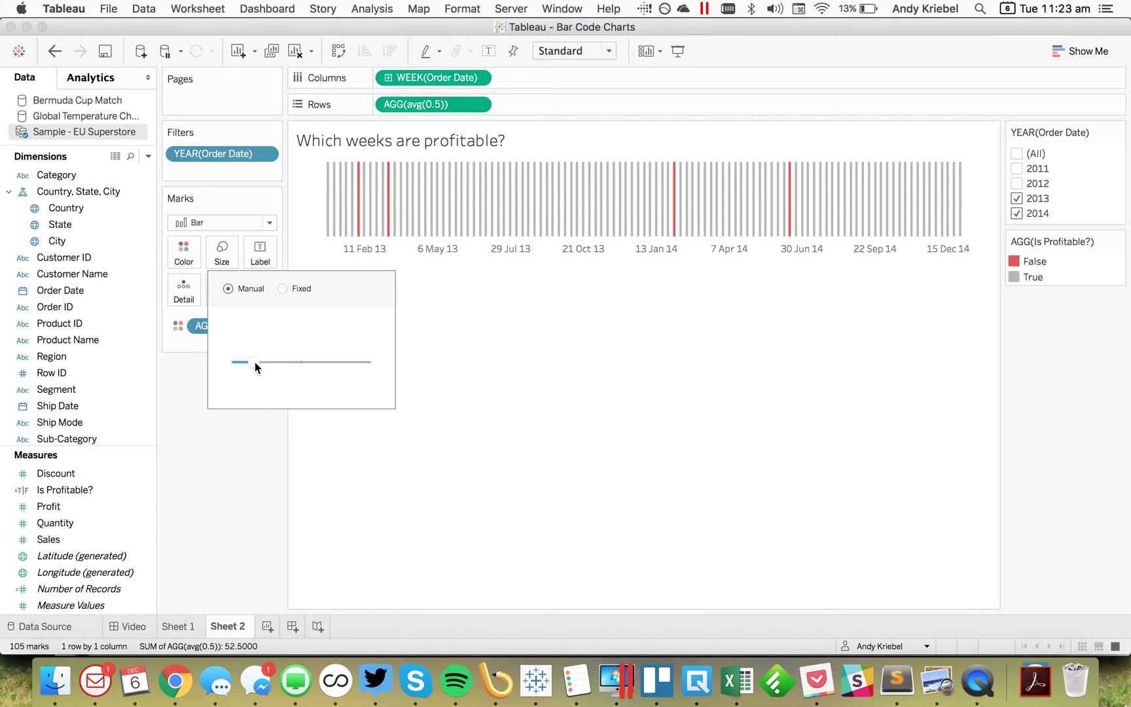
pyautogui.click(248, 504)
# Enlarge Sheet 1's barcode bars twice with Ctrl+Up and compare against Sheet 2
pyautogui.click(189, 627)
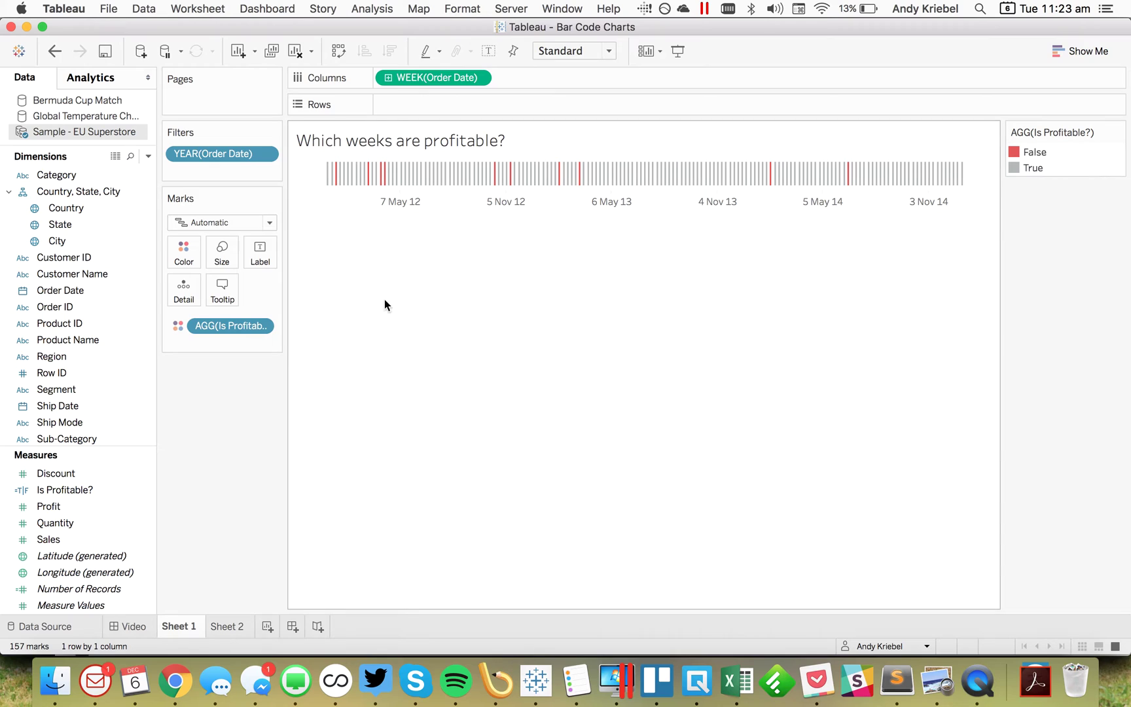
pyautogui.press('super+Up')
pyautogui.press('super+Up')
pyautogui.press('super+Up')
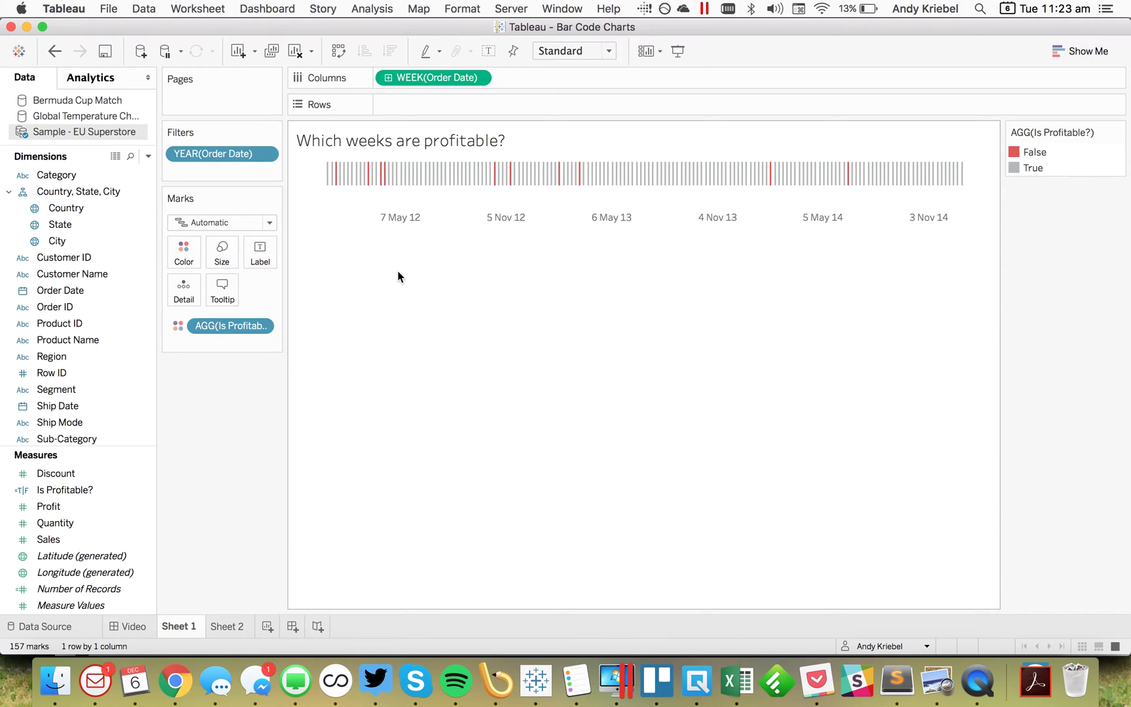
pyautogui.press('super+Up')
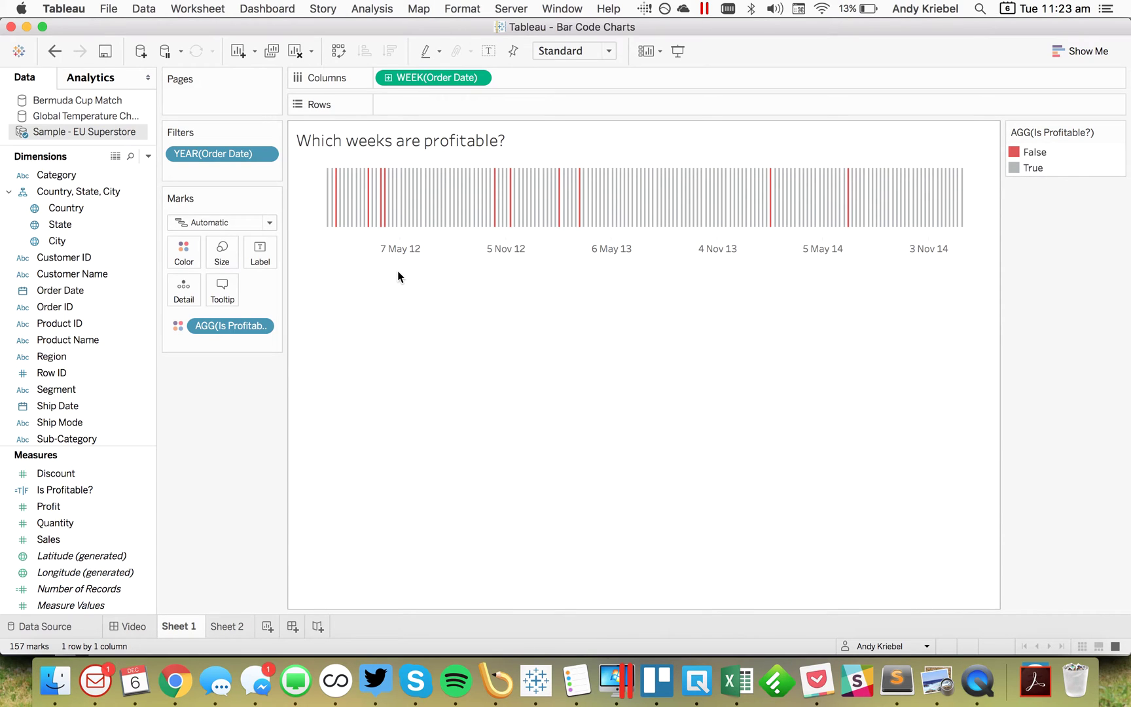
pyautogui.click(230, 627)
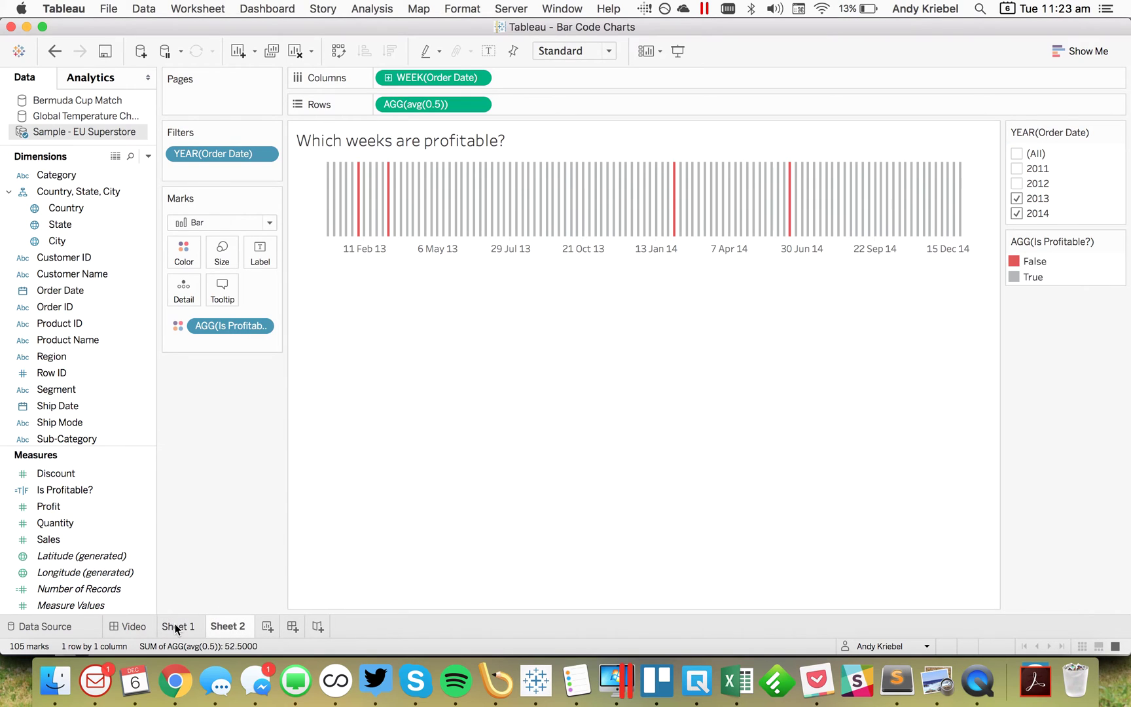
pyautogui.click(176, 626)
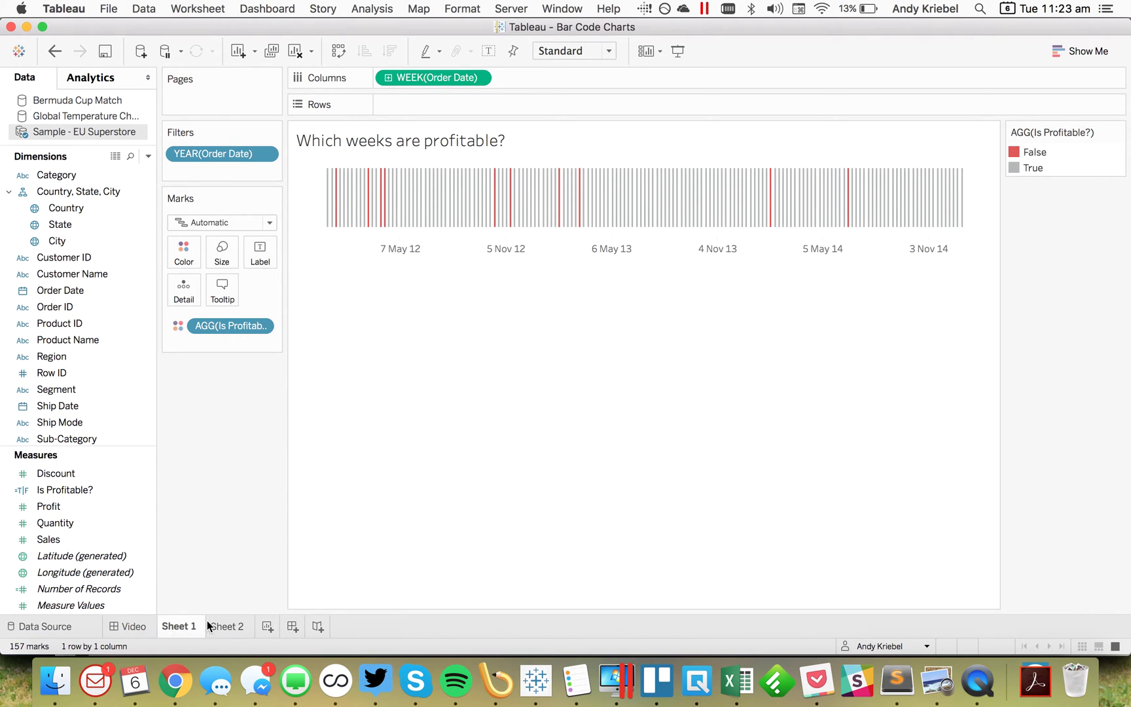
pyautogui.click(229, 628)
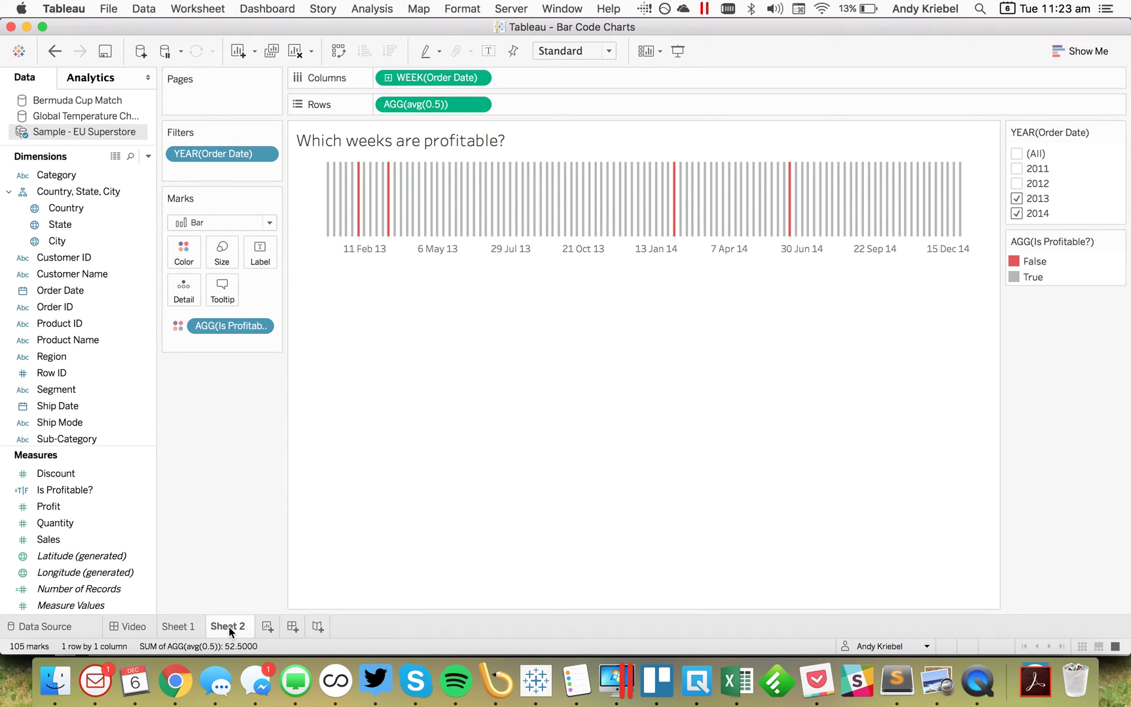
# Add an empty Sheet 3 and glance at the Bermuda Cup reference chart
pyautogui.click(269, 626)
pyautogui.press('super+Tab')
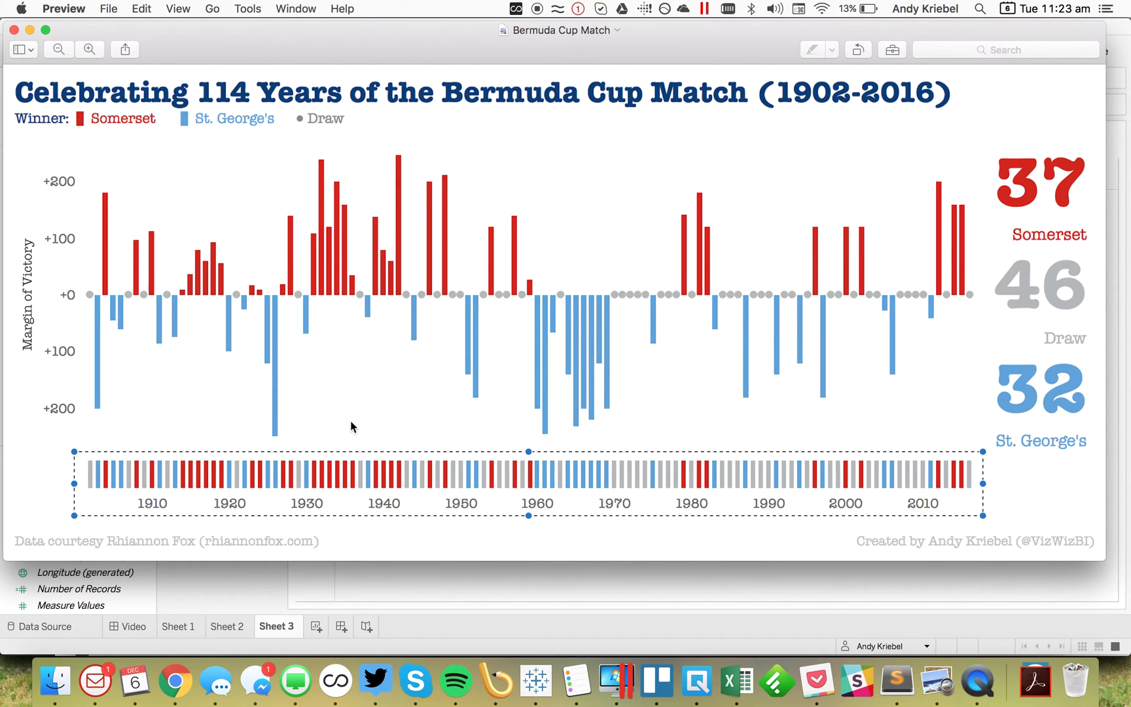
pyautogui.press('super+Tab')
# From the Bermuda Cup Match data, put Year on Columns and colour the marks by Winner
pyautogui.click(71, 100)
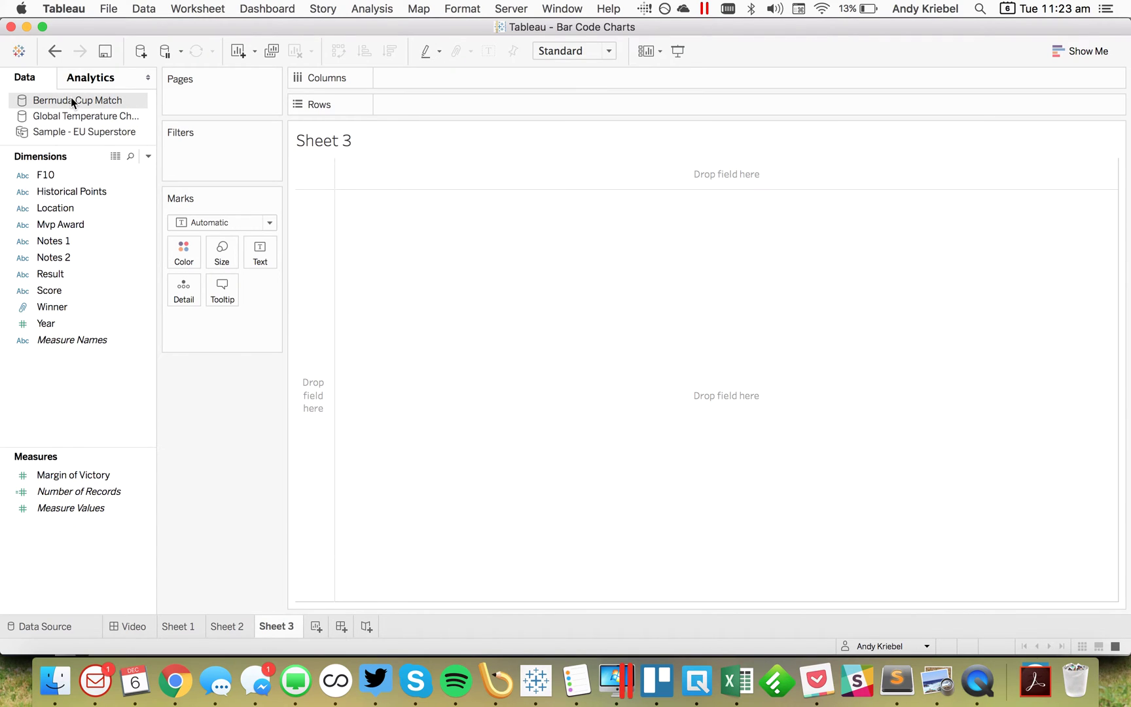
pyautogui.moveTo(47, 323); pyautogui.dragTo(394, 80)
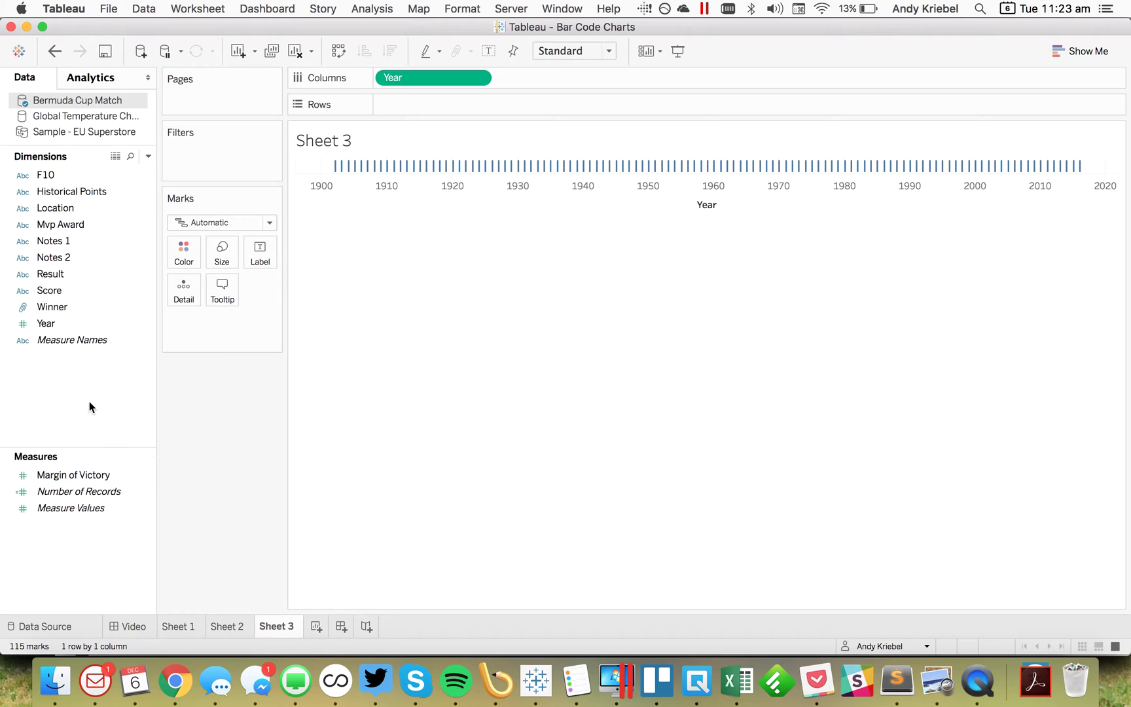
pyautogui.moveTo(55, 306); pyautogui.dragTo(185, 253)
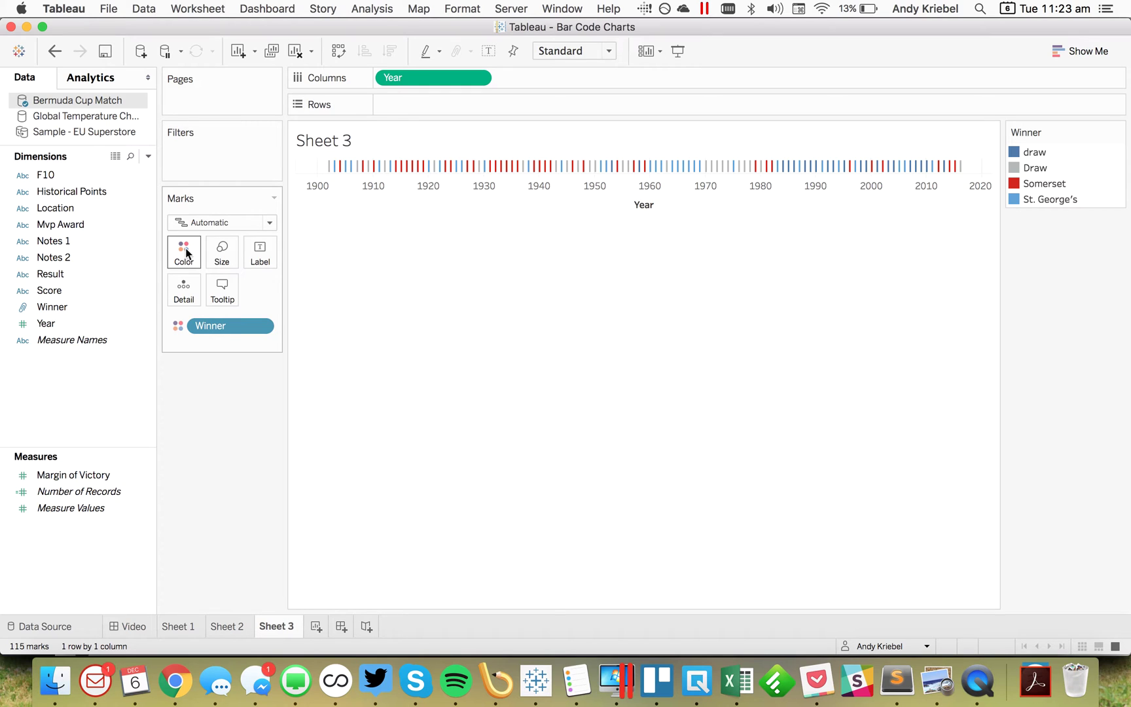
# Copy Sheet 1's formatting and paste it onto Sheet 3
pyautogui.click(196, 624)
pyautogui.rightClick(196, 624)
pyautogui.click(225, 573)
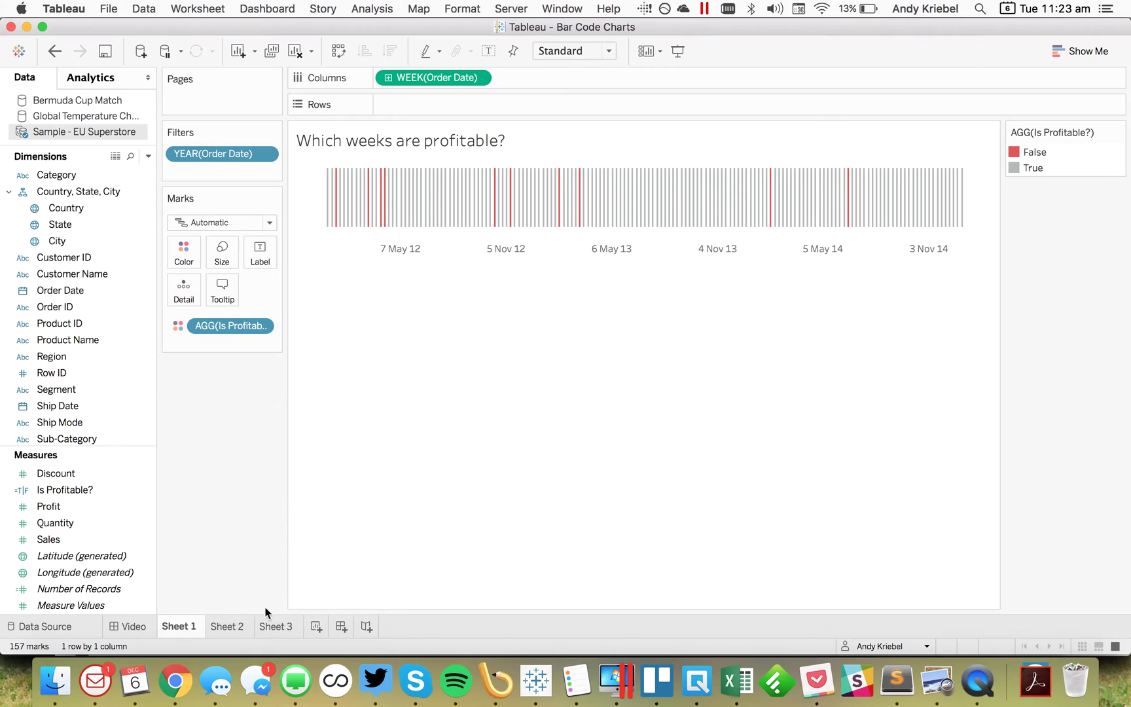
pyautogui.click(276, 628)
pyautogui.rightClick(275, 628)
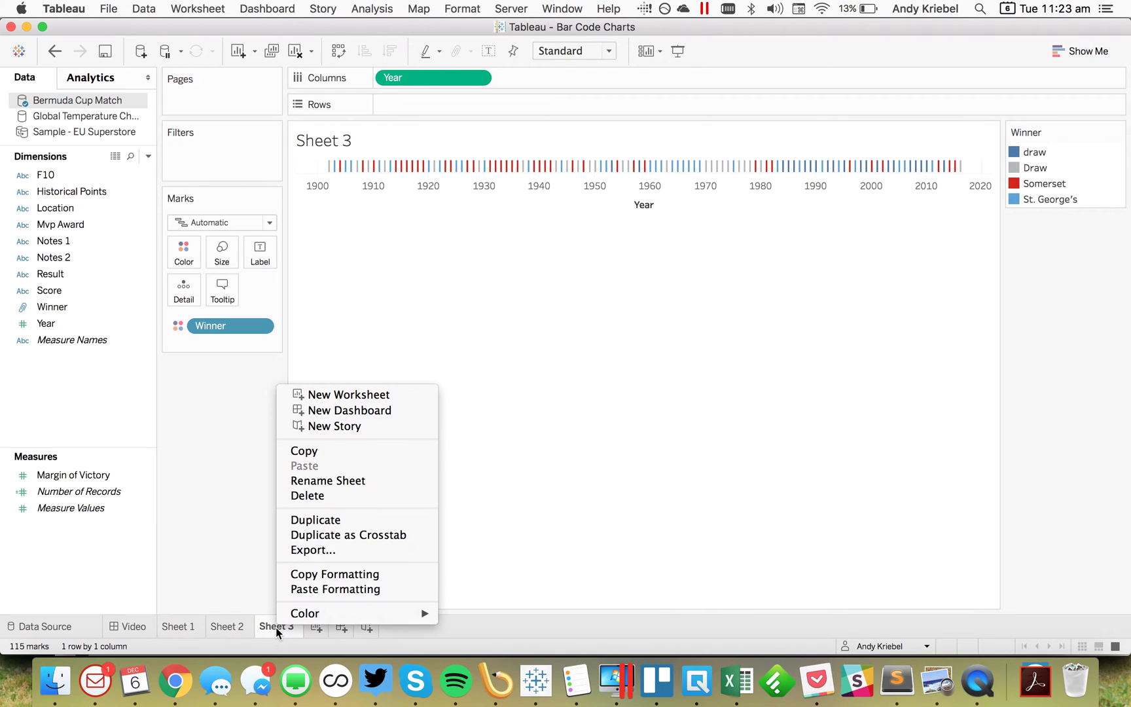
pyautogui.click(295, 590)
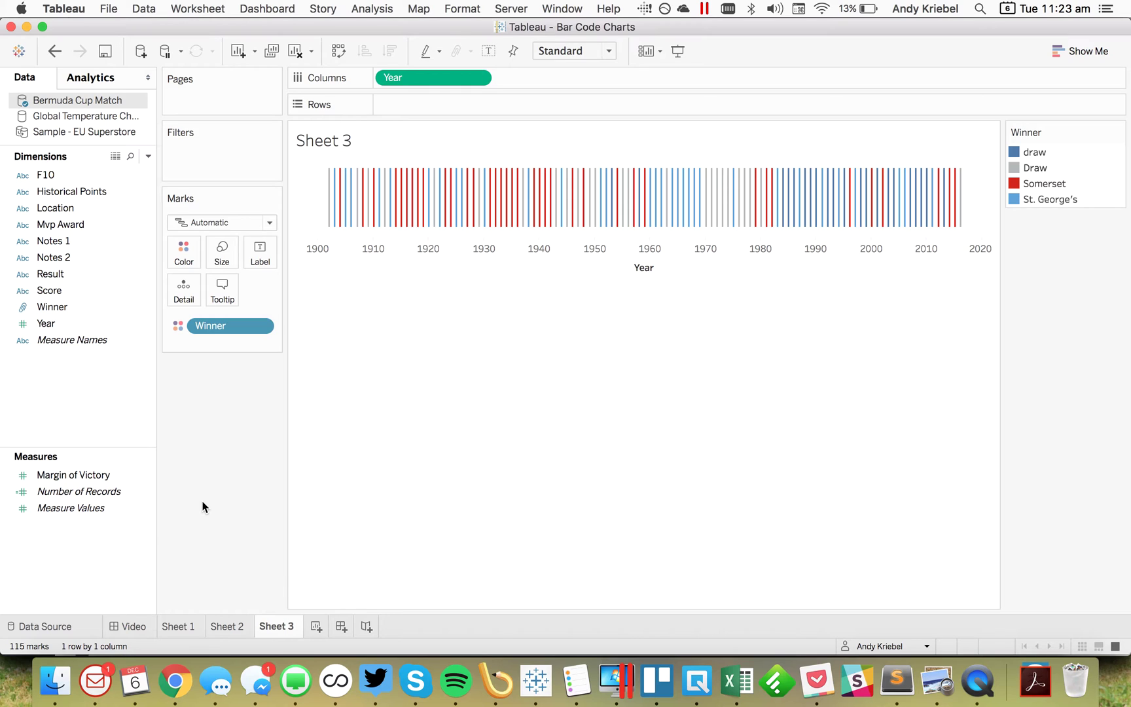
# Fix the Year axis range to run from 1901 to 2017
pyautogui.click(415, 256)
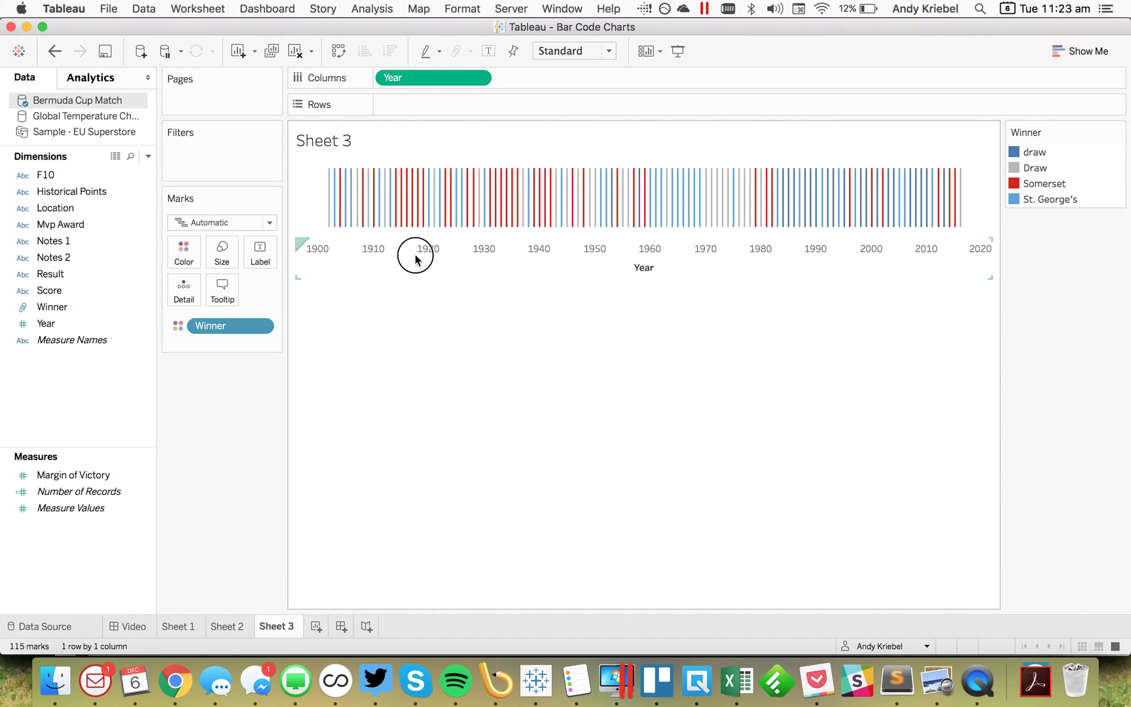
pyautogui.doubleClick(415, 258)
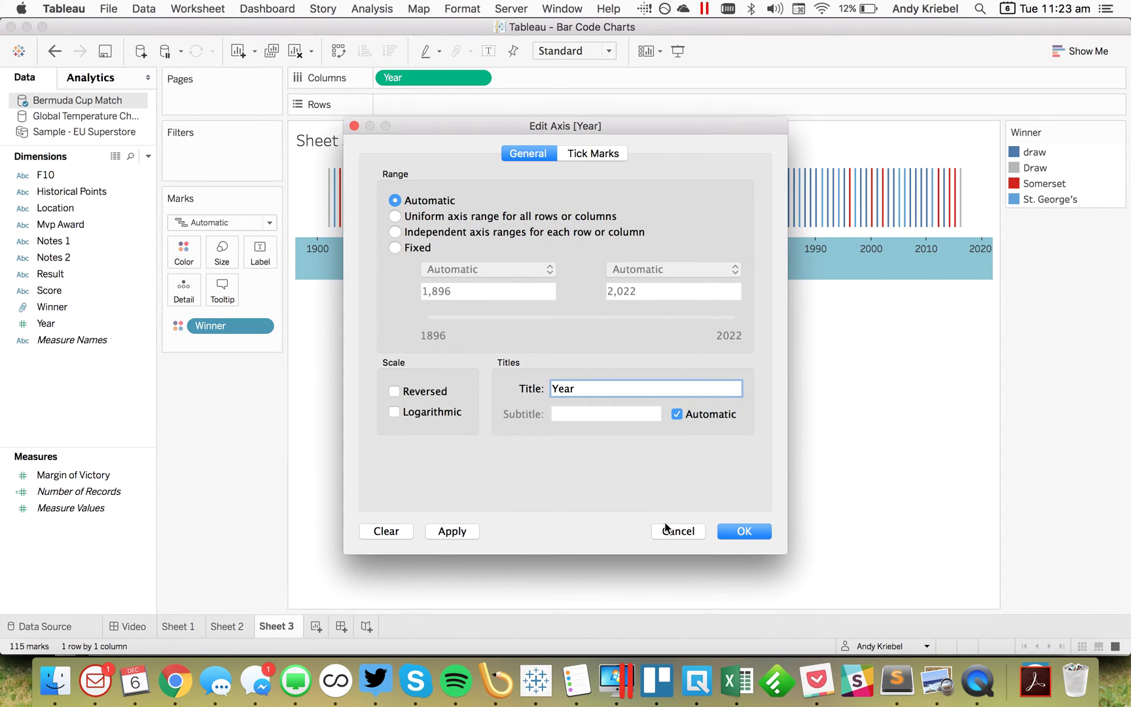
pyautogui.click(674, 531)
pyautogui.moveTo(331, 200)
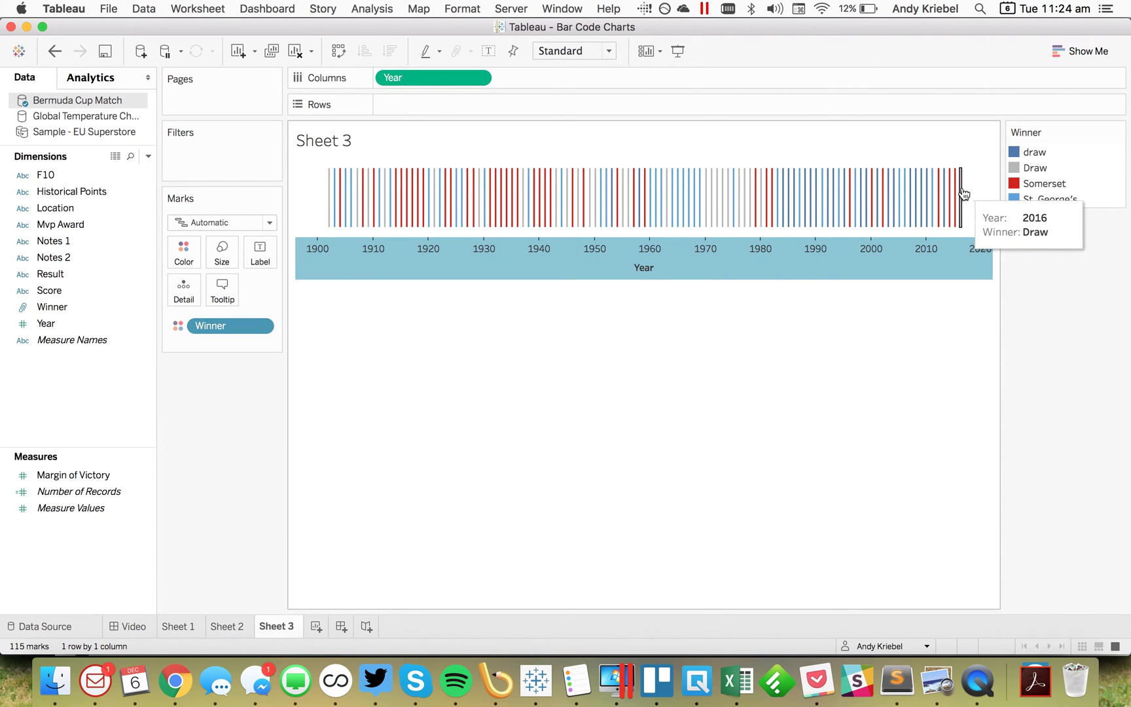
pyautogui.doubleClick(782, 251)
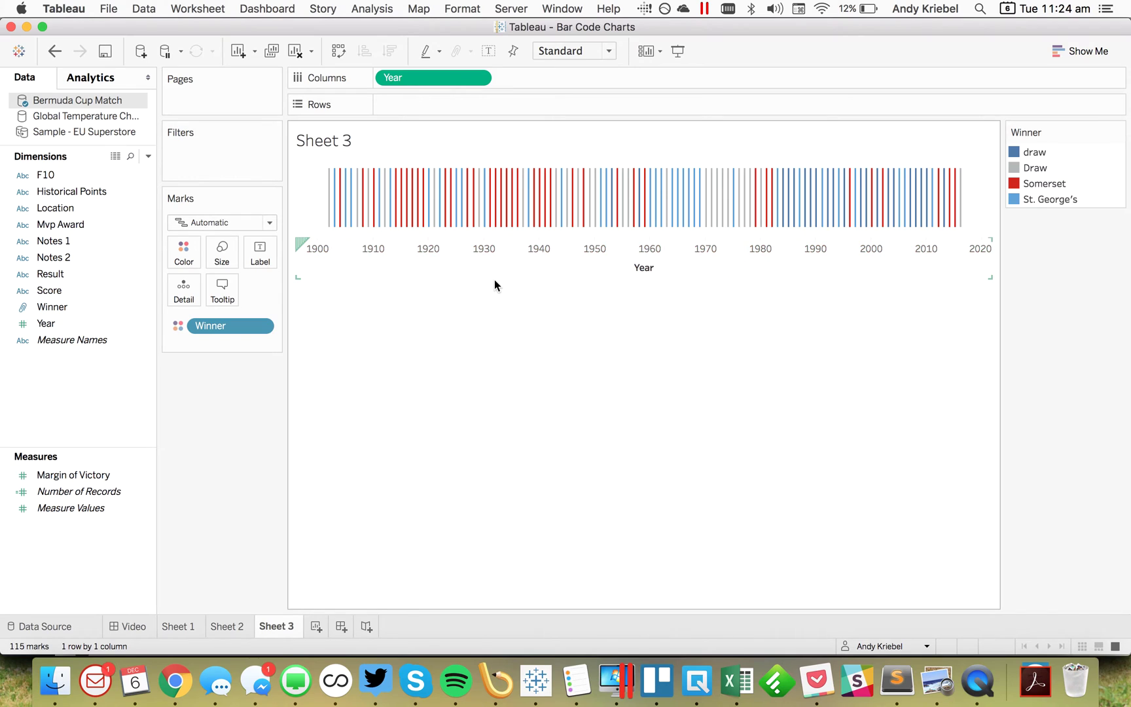
pyautogui.click(411, 248)
pyautogui.doubleClick(462, 290)
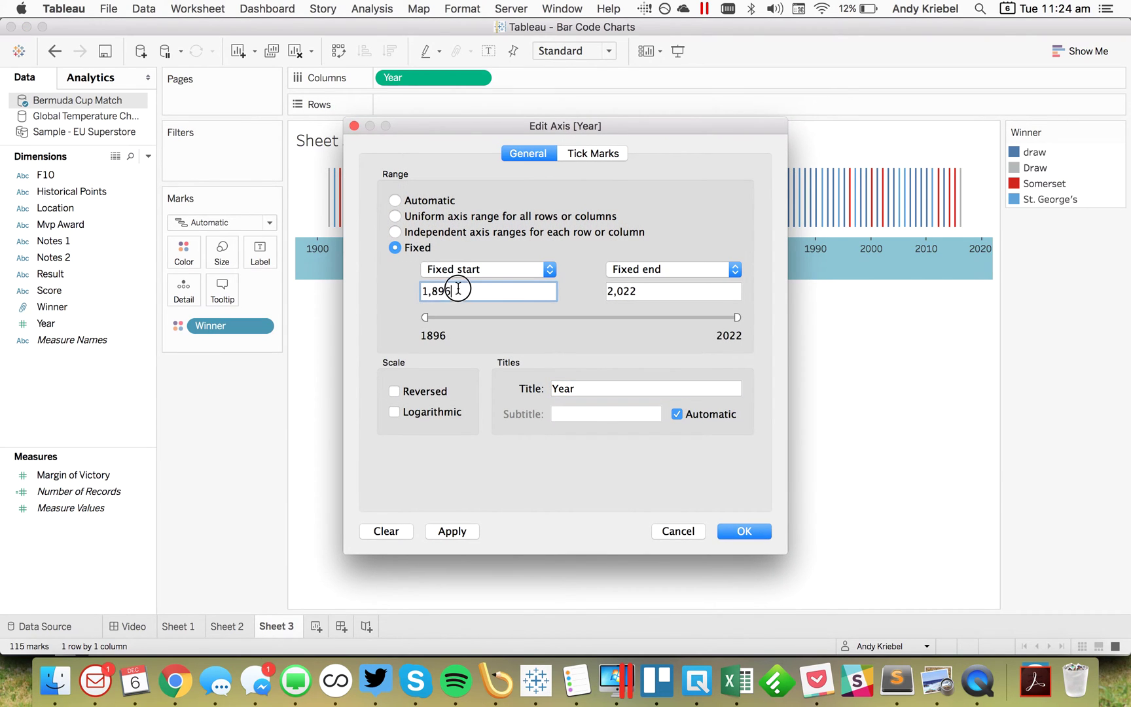
pyautogui.write('1,9')
pyautogui.write('01')
pyautogui.press('Tab')
pyautogui.write('2017')
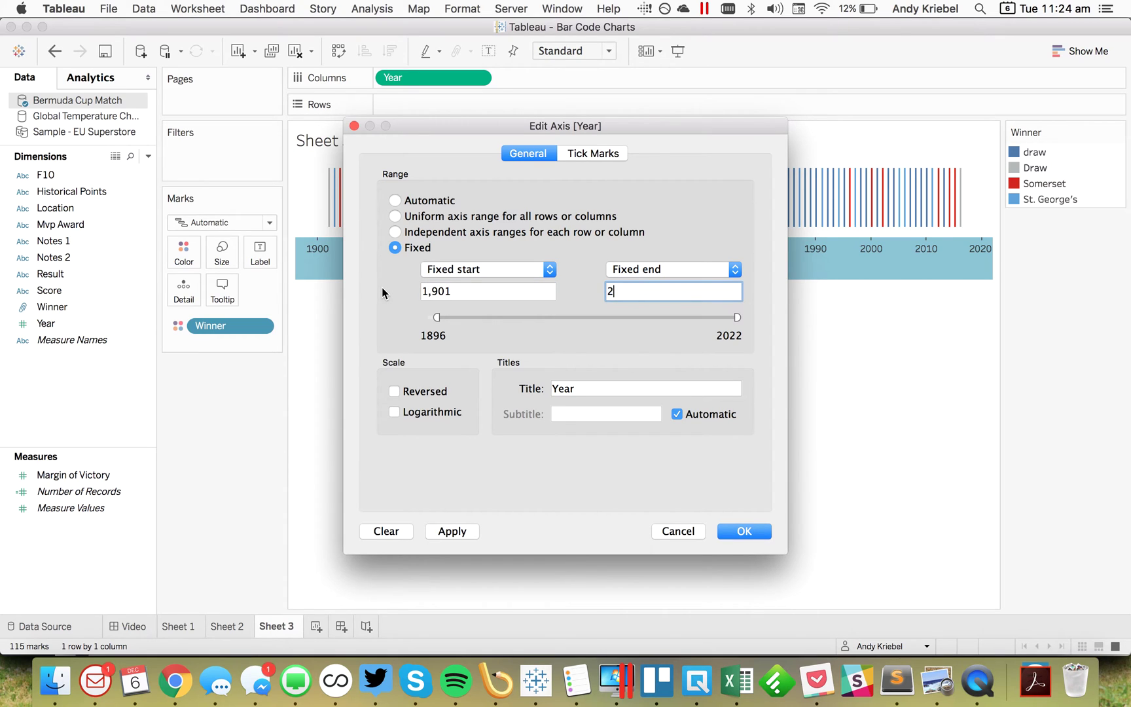
pyautogui.click(739, 530)
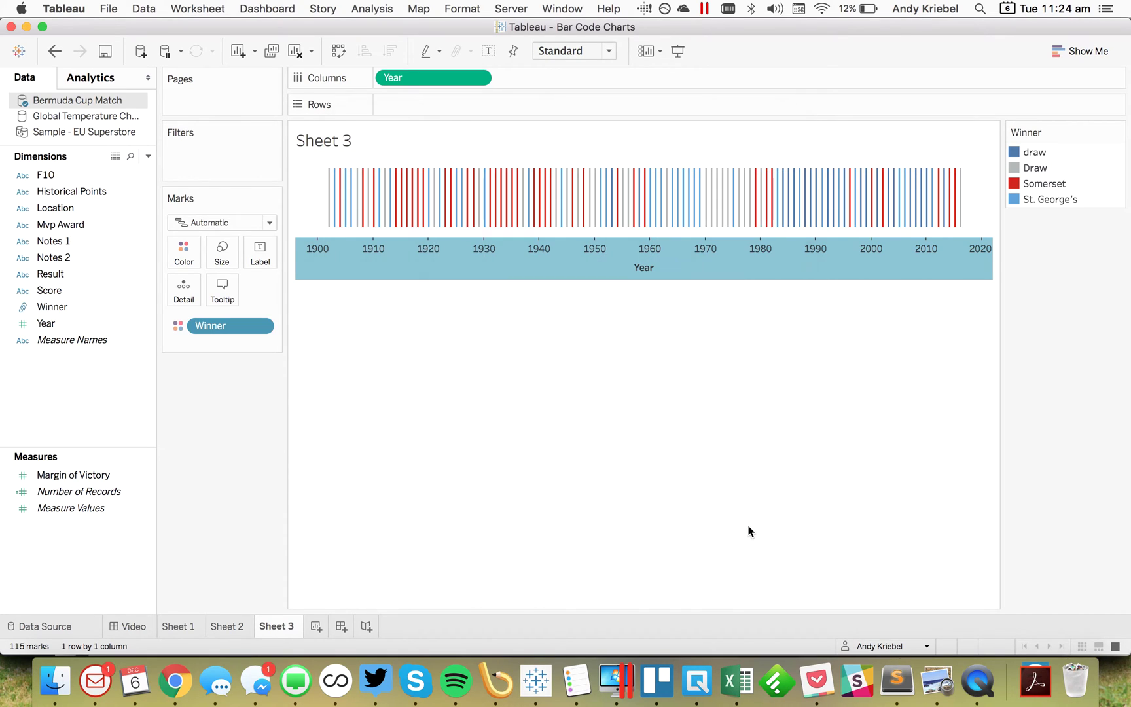
# Delete the Year axis title so the axis is untitled
pyautogui.doubleClick(592, 261)
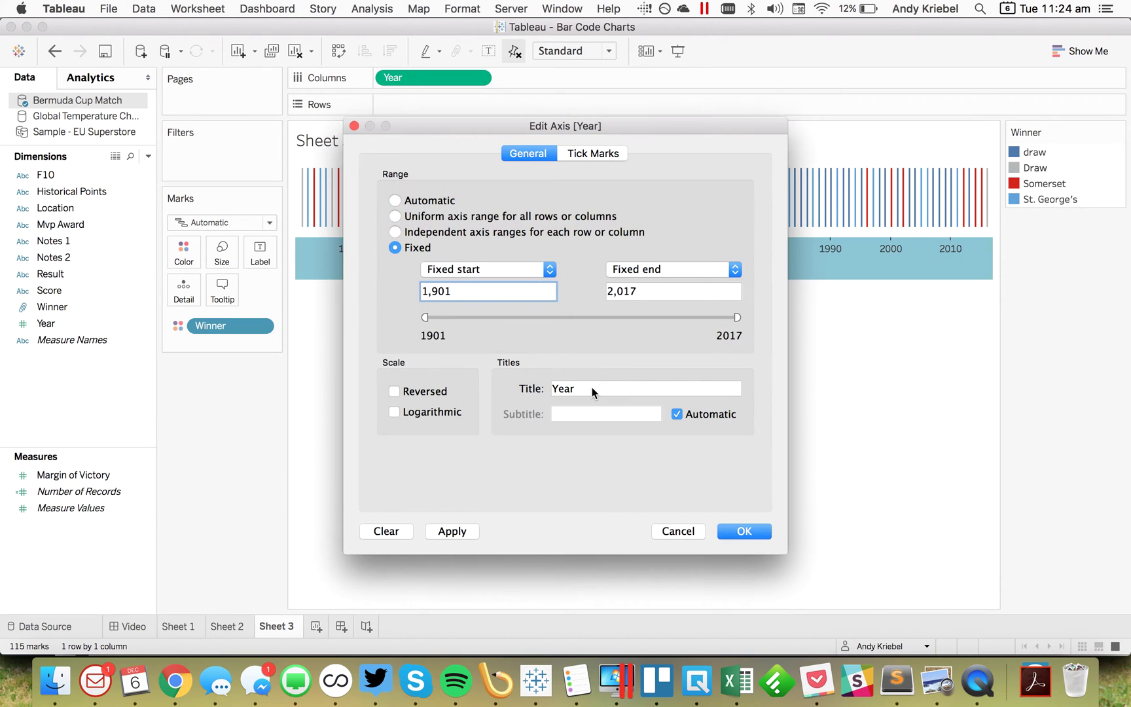
pyautogui.doubleClick(576, 388)
pyautogui.press('BackSpace')
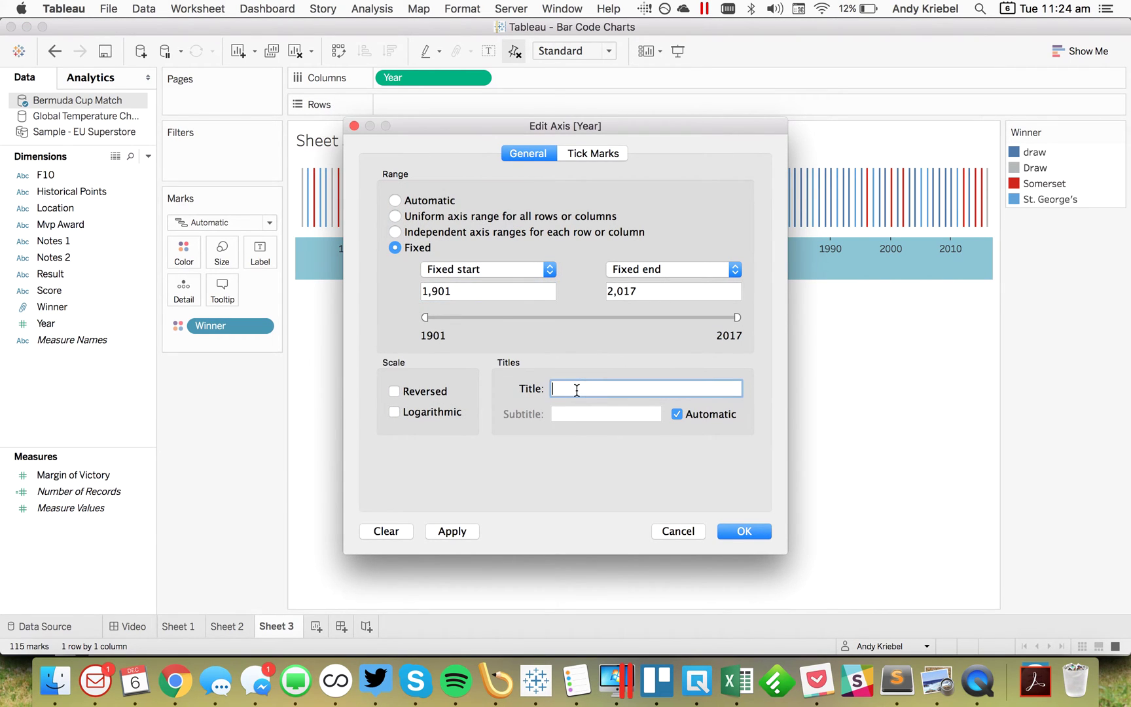
pyautogui.press('Return')
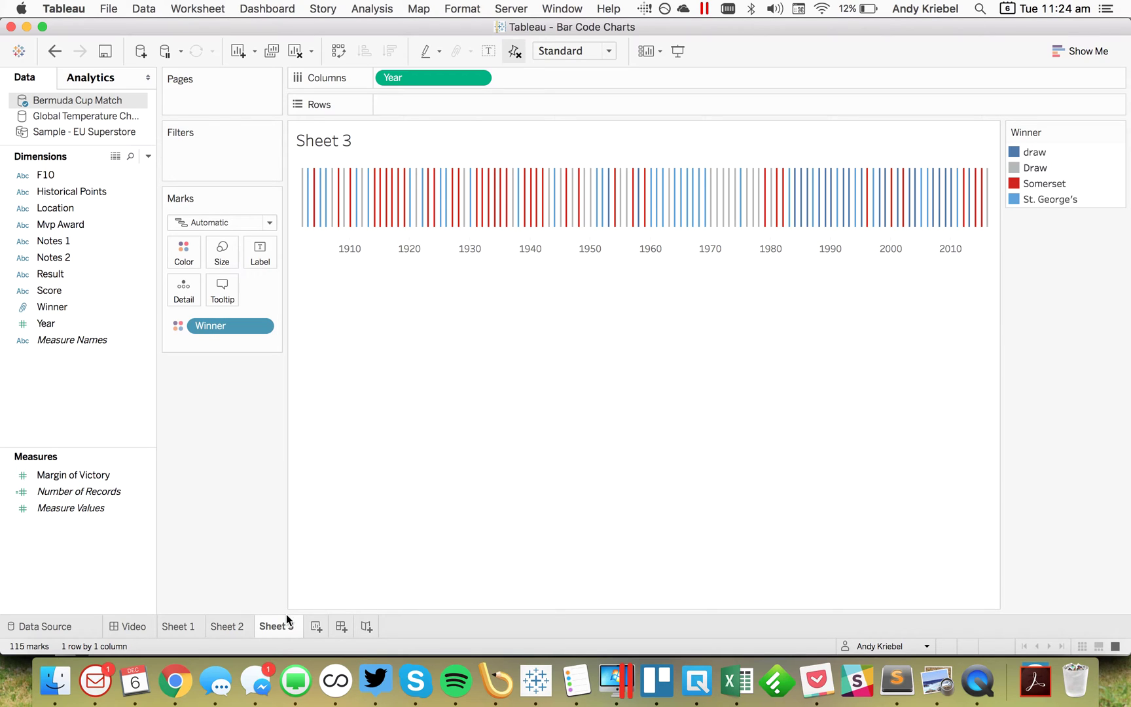
# Create a new dashboard and set its size to 1000 x 200
pyautogui.click(341, 627)
pyautogui.click(94, 158)
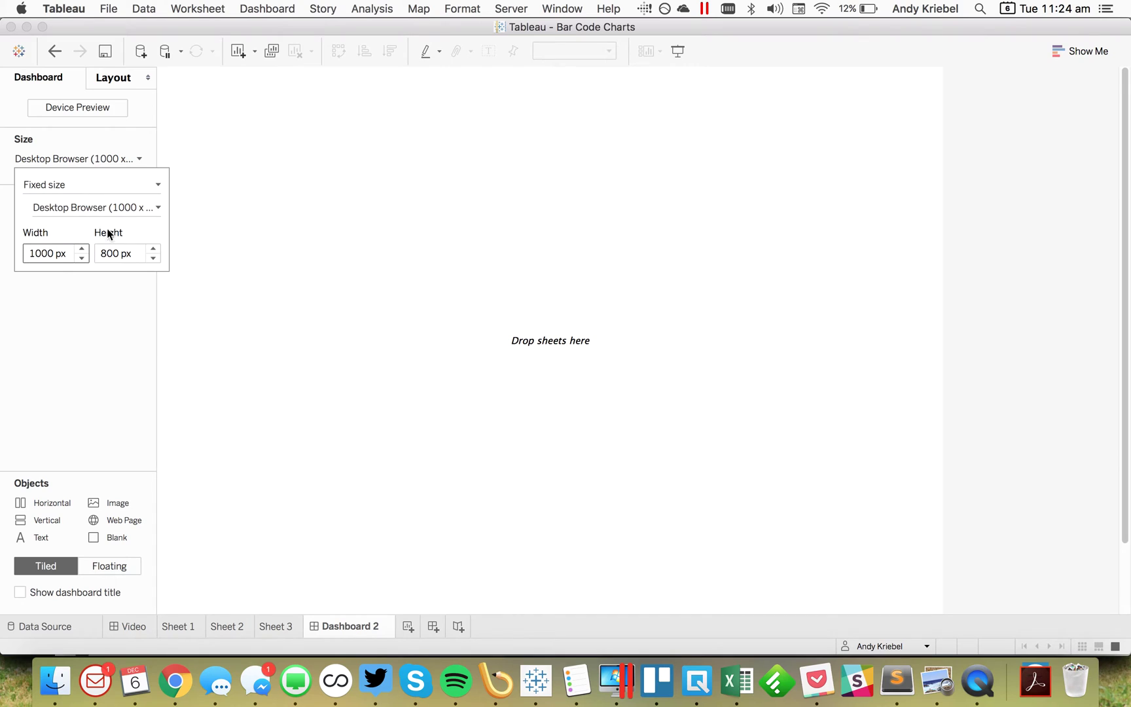
pyautogui.click(153, 261)
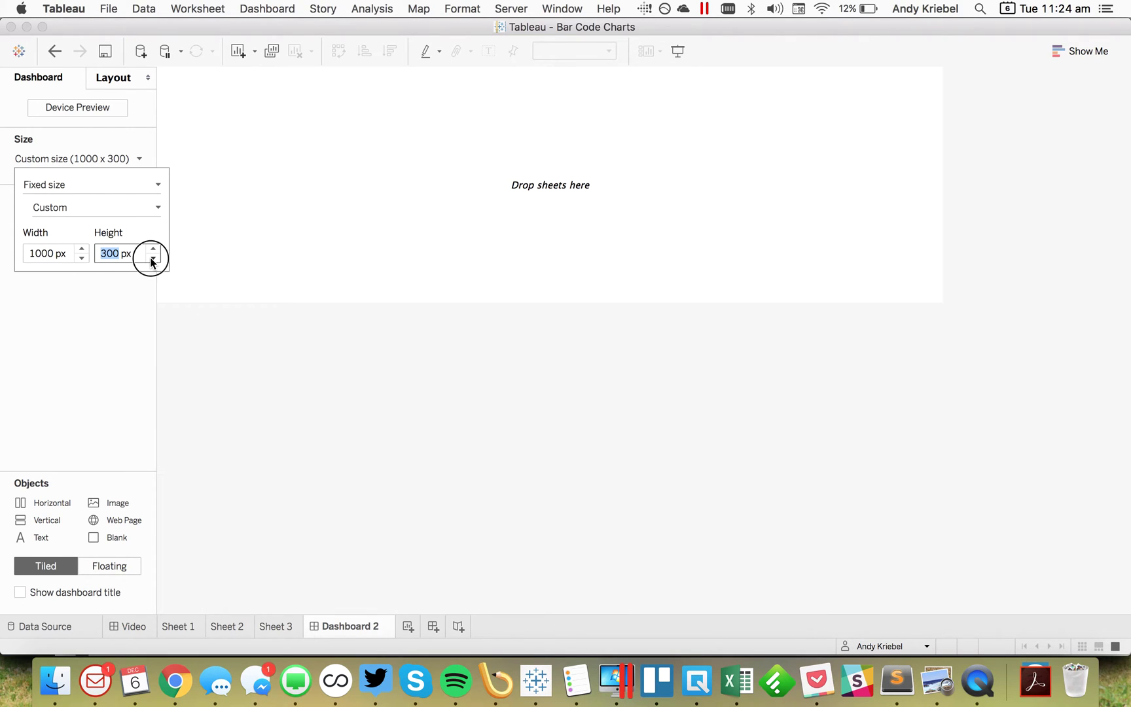
pyautogui.click(278, 371)
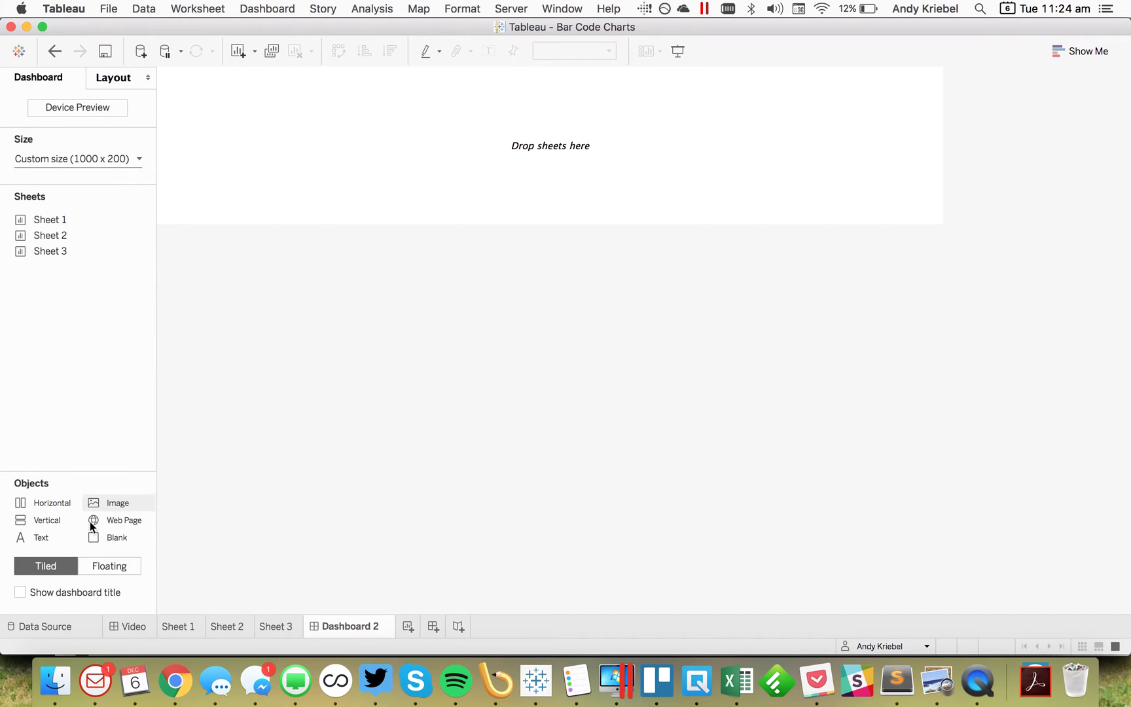
# Place Sheet 3 on the dashboard and delete its Winner legend
pyautogui.moveTo(49, 251); pyautogui.dragTo(358, 121)
pyautogui.moveTo(520, 335); pyautogui.dragTo(621, 374)
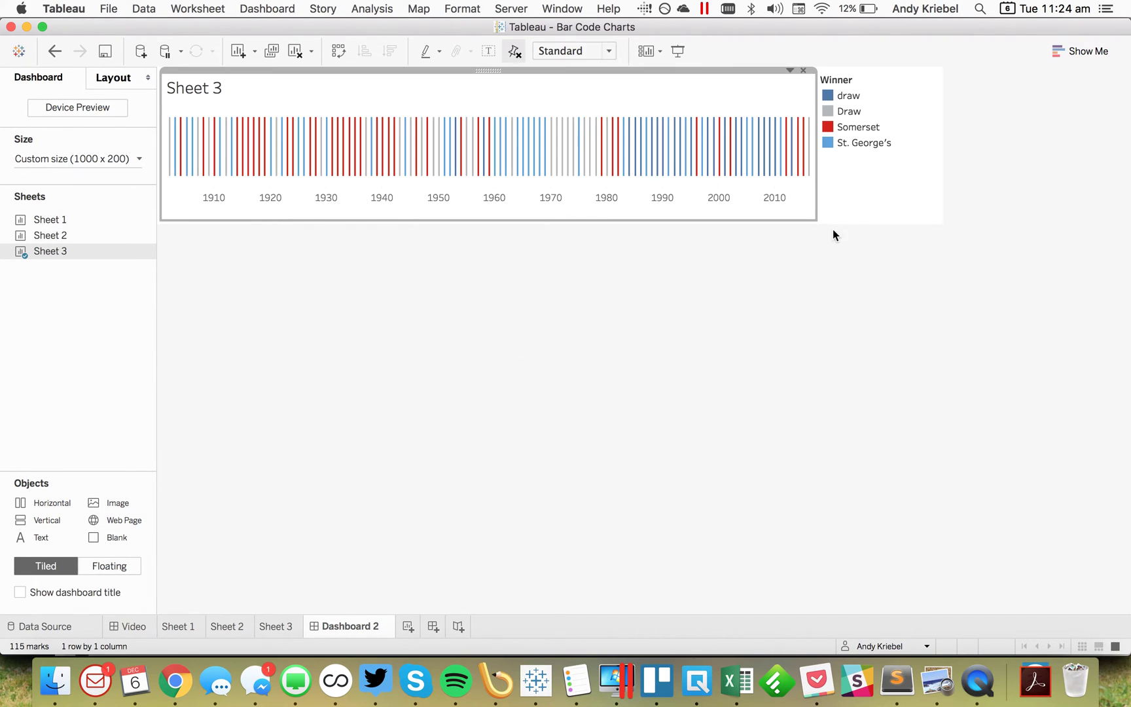
pyautogui.click(875, 212)
pyautogui.click(928, 70)
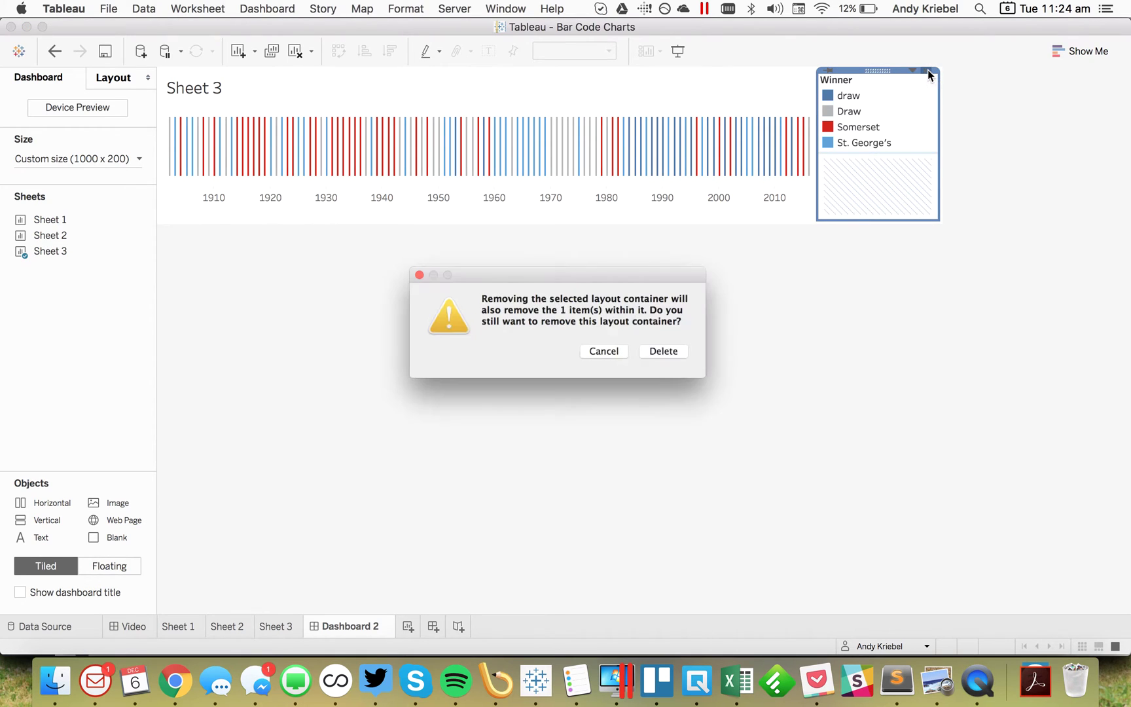
pyautogui.click(682, 354)
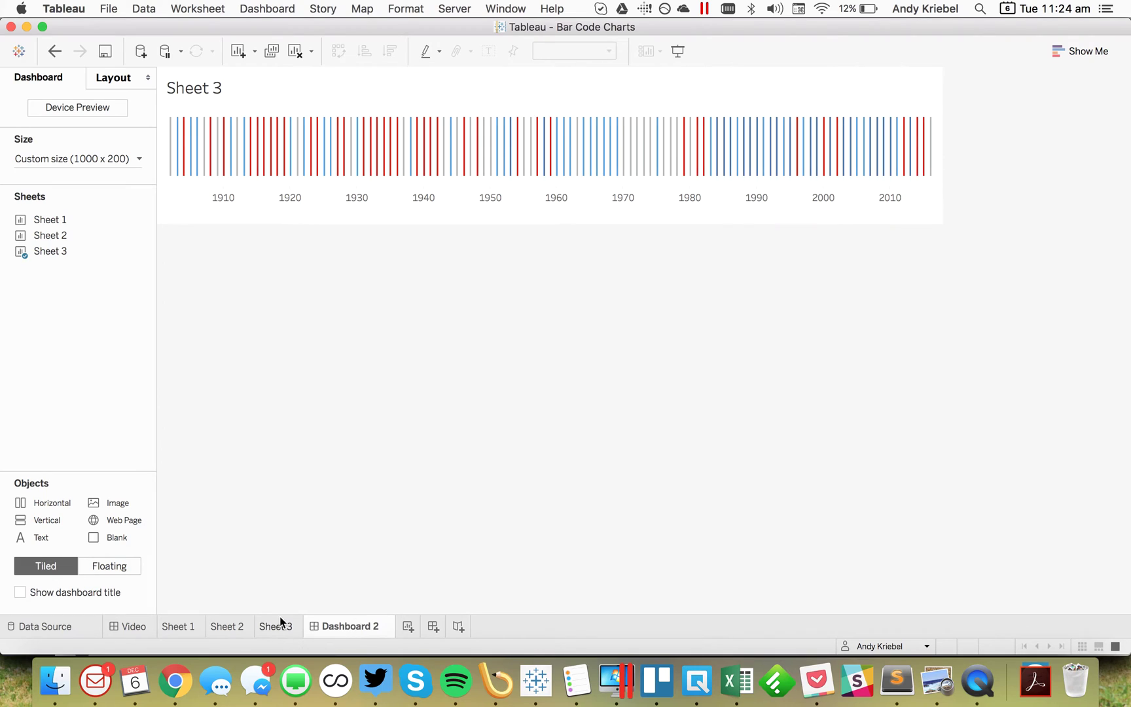
# Replace the chart's <Sheet Name> title with 'Who won the Bermuda Cup Match?'
pyautogui.doubleClick(206, 88)
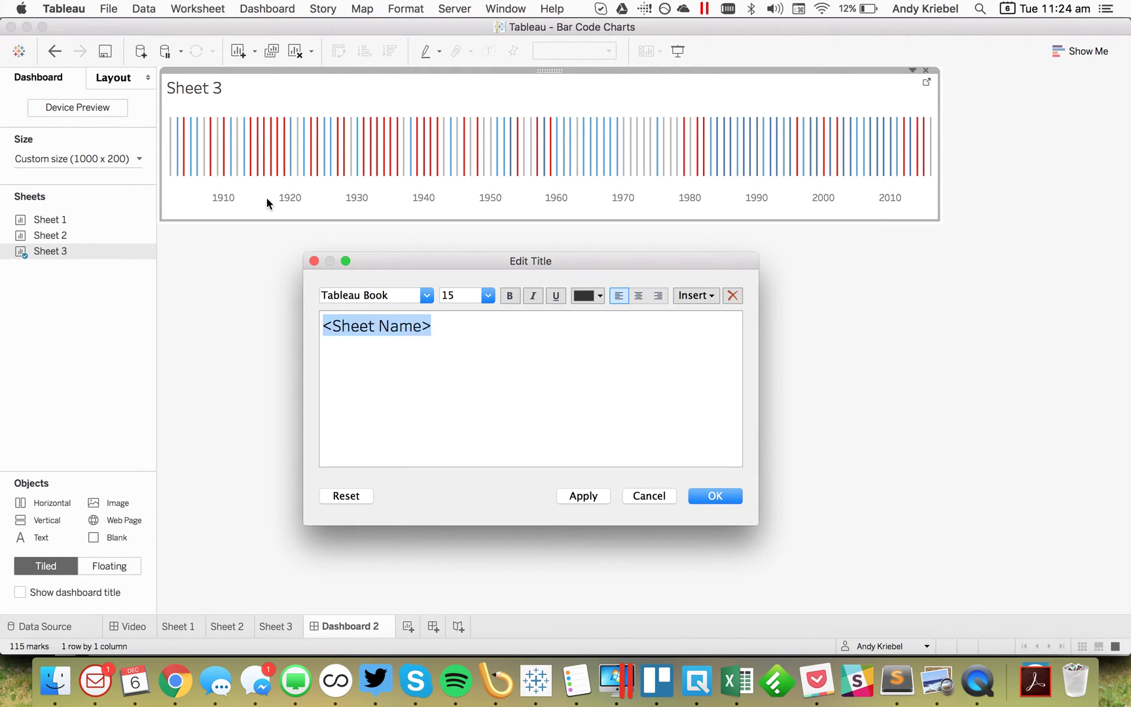
pyautogui.write('Who won')
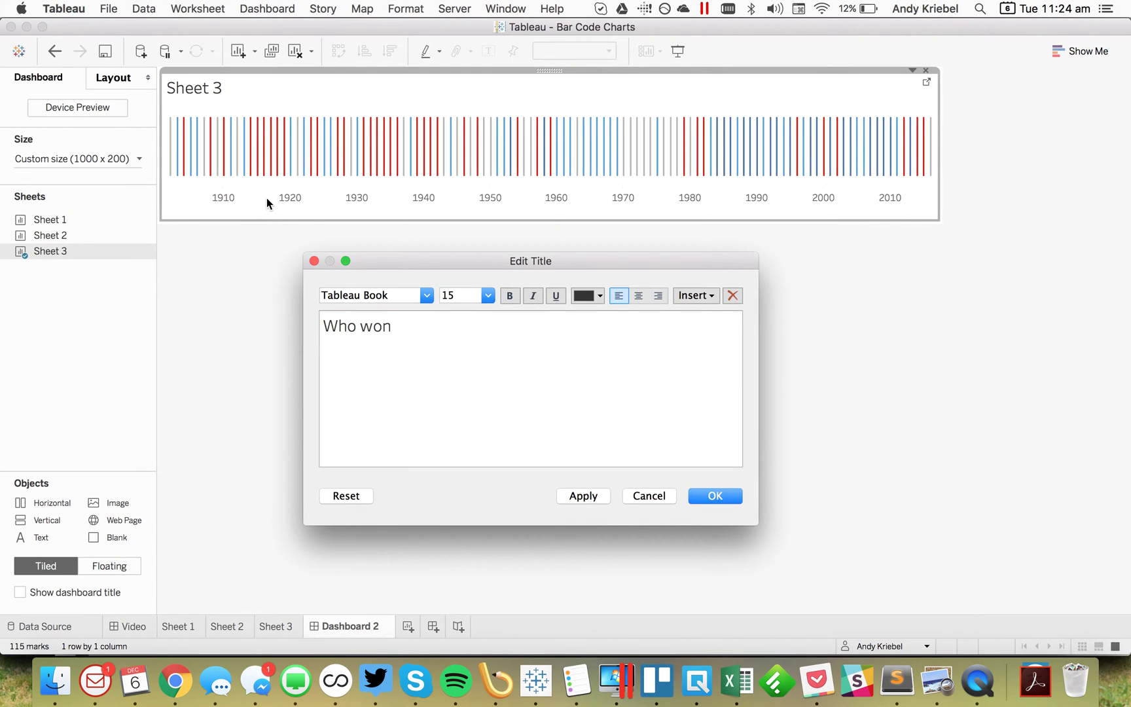
pyautogui.write(' the Berumd')
pyautogui.press('BackSpace')
pyautogui.press('BackSpace')
pyautogui.press('BackSpace')
pyautogui.write('muda')
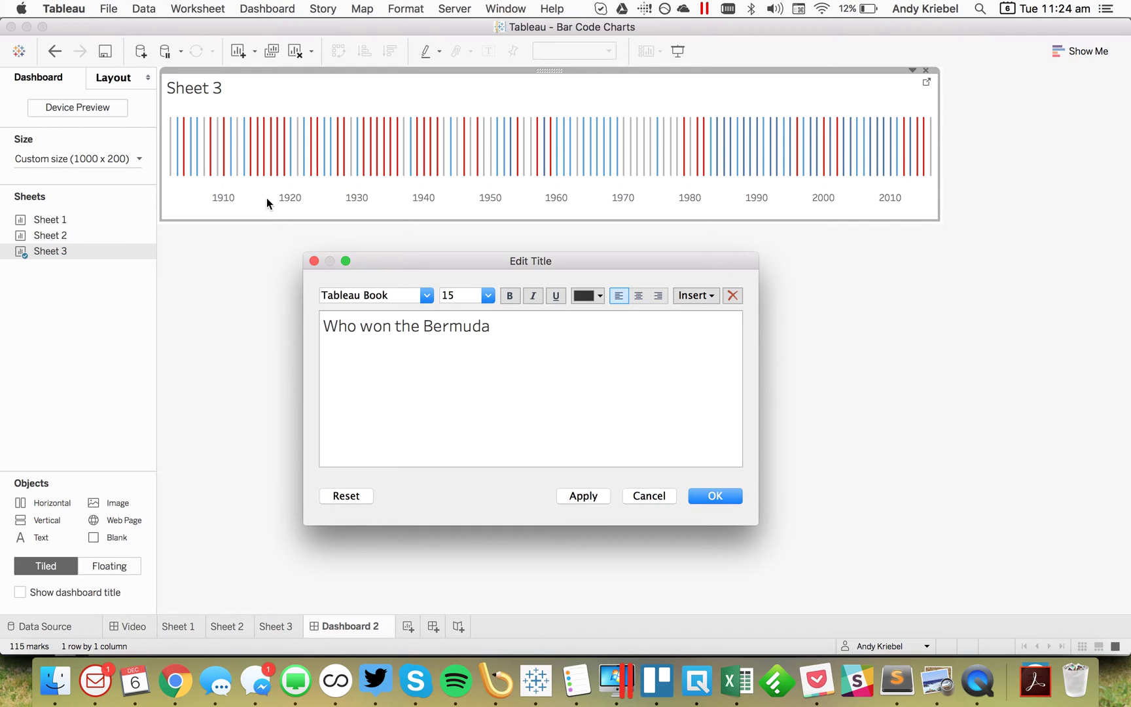
pyautogui.write(' Cup Match?')
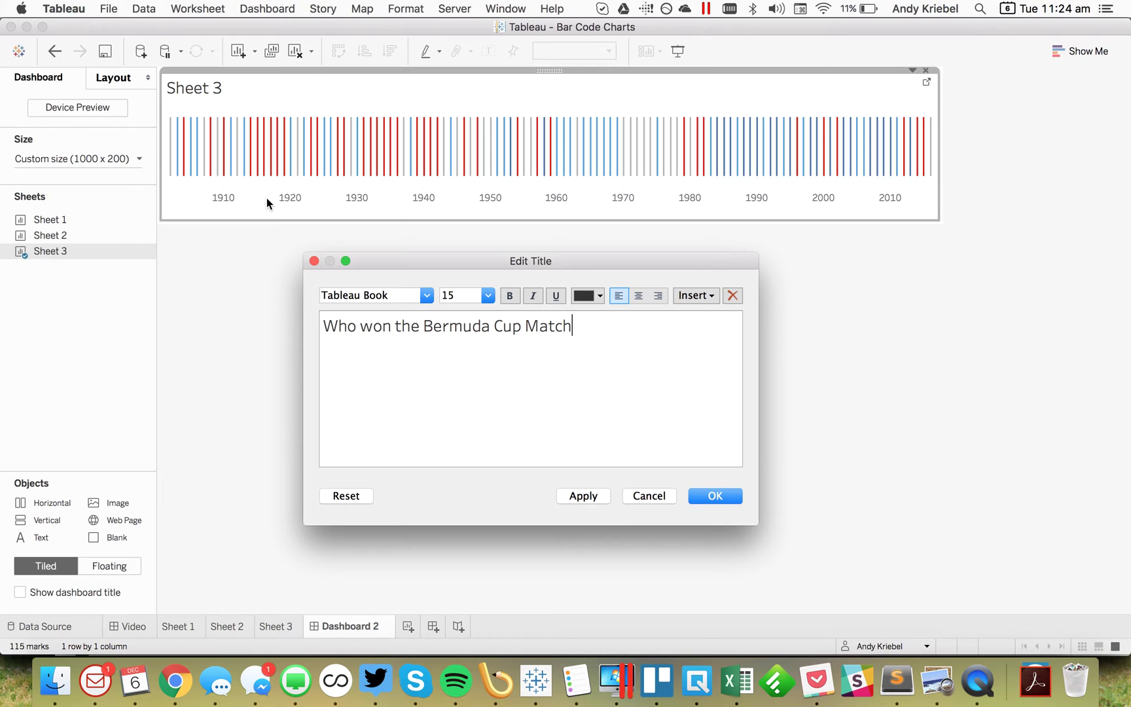
pyautogui.click(715, 499)
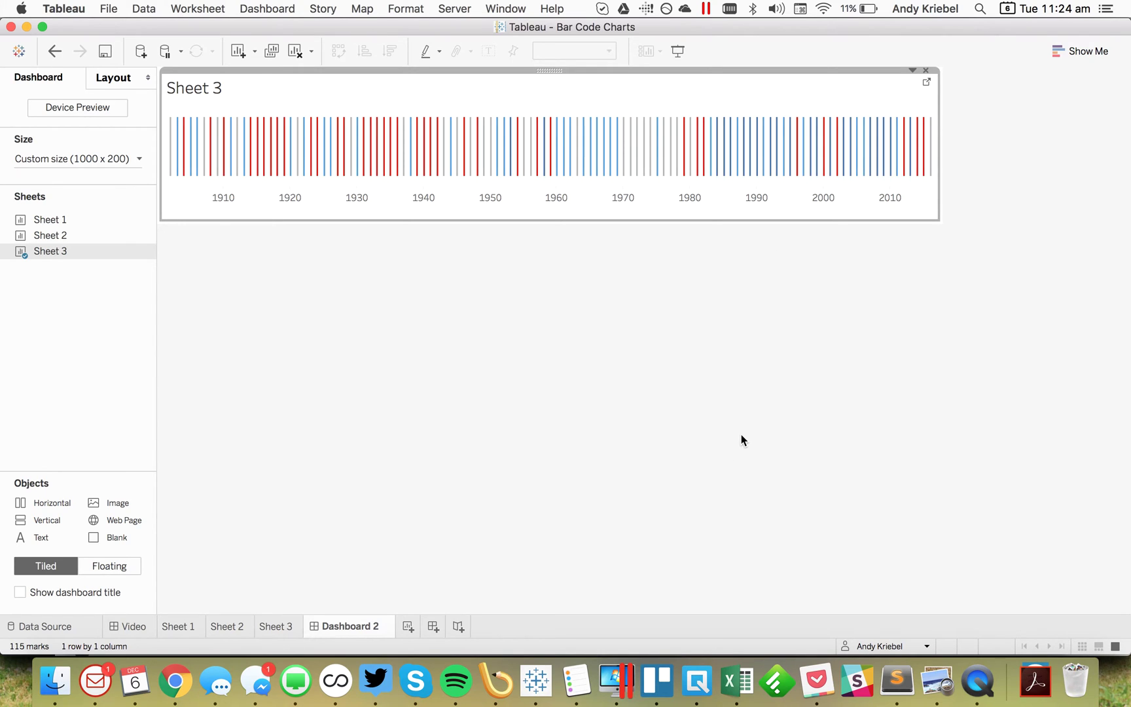
pyautogui.click(741, 434)
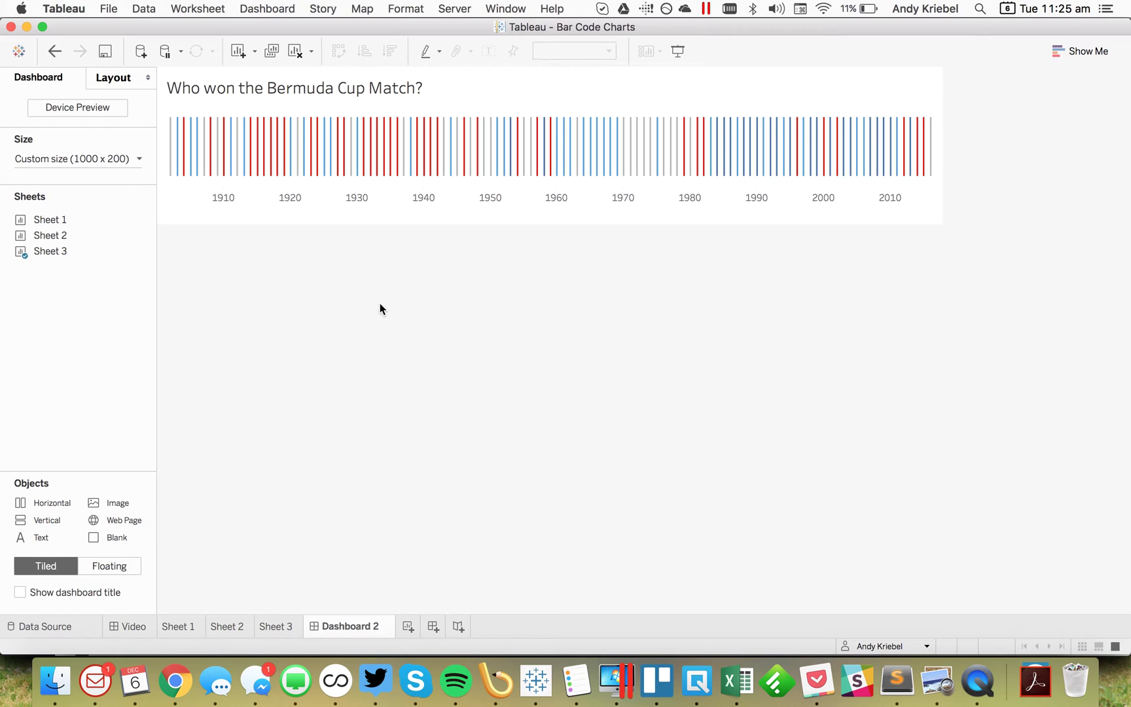
pyautogui.click(288, 627)
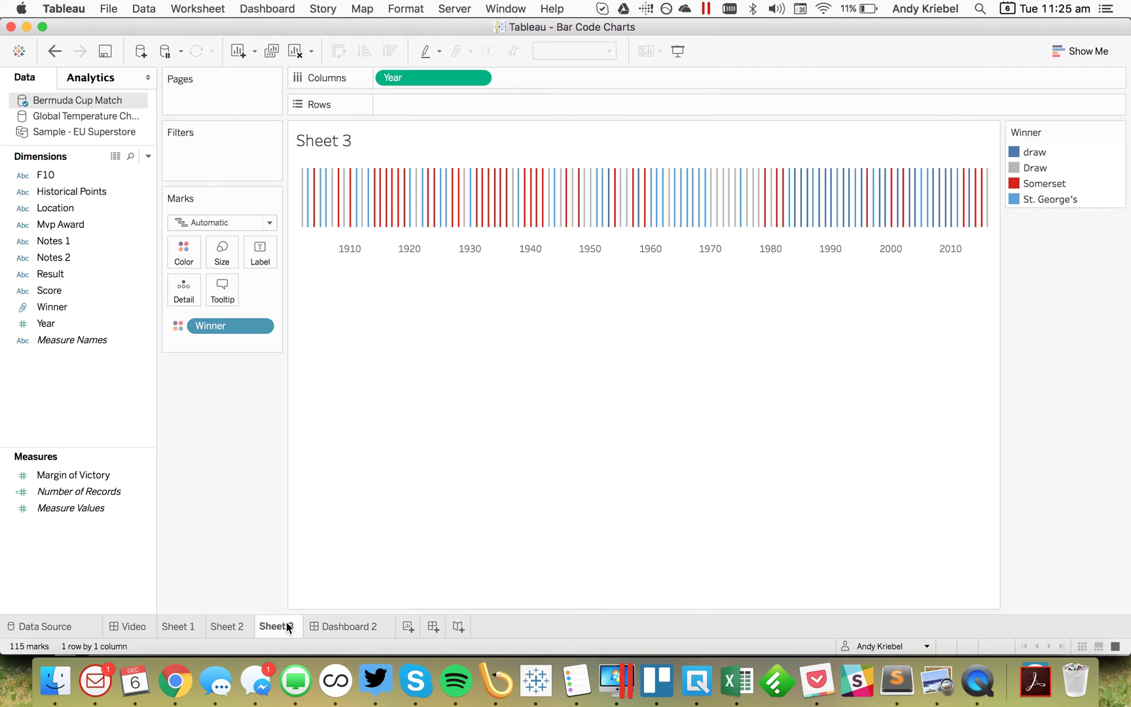
# Put AVG(0.5) on Rows, switch the marks to Bar, and make them much thinner
pyautogui.doubleClick(413, 104)
pyautogui.write('AVG(')
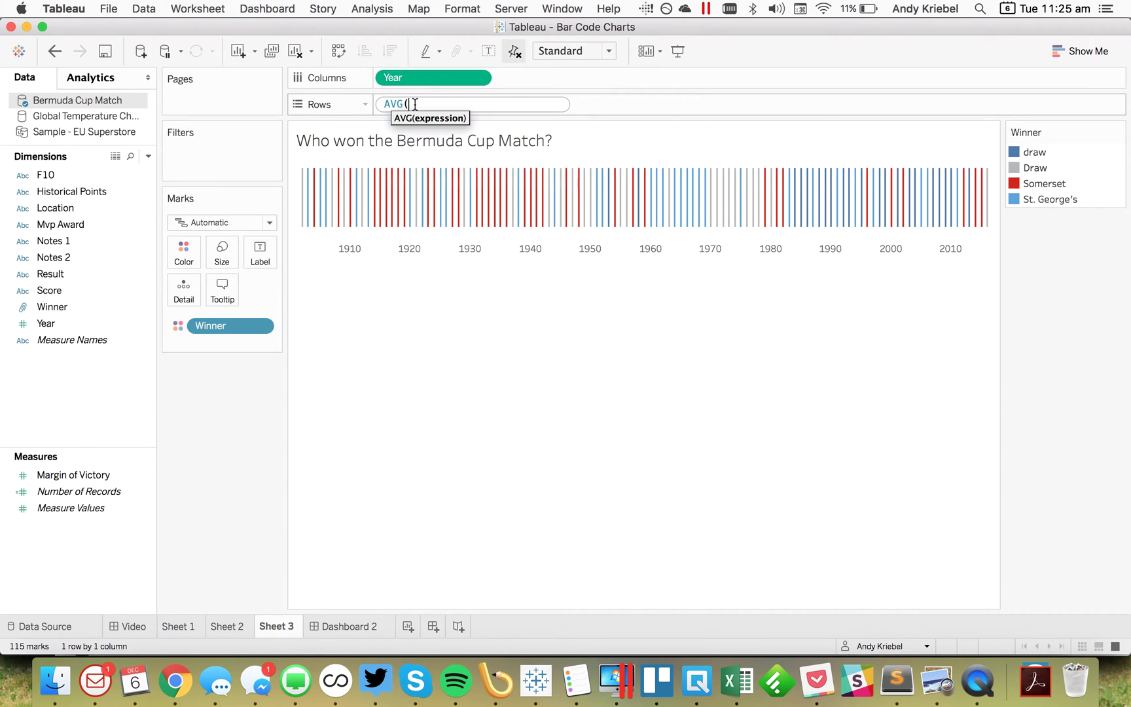
pyautogui.write('0.5)')
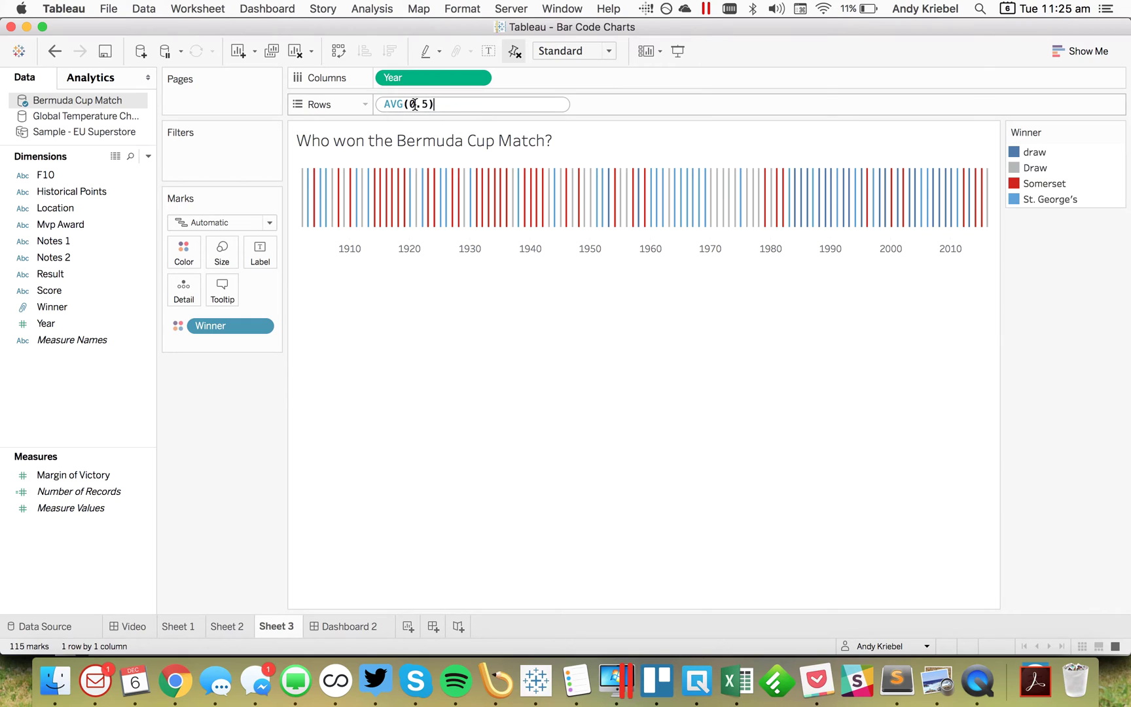
pyautogui.press('Return')
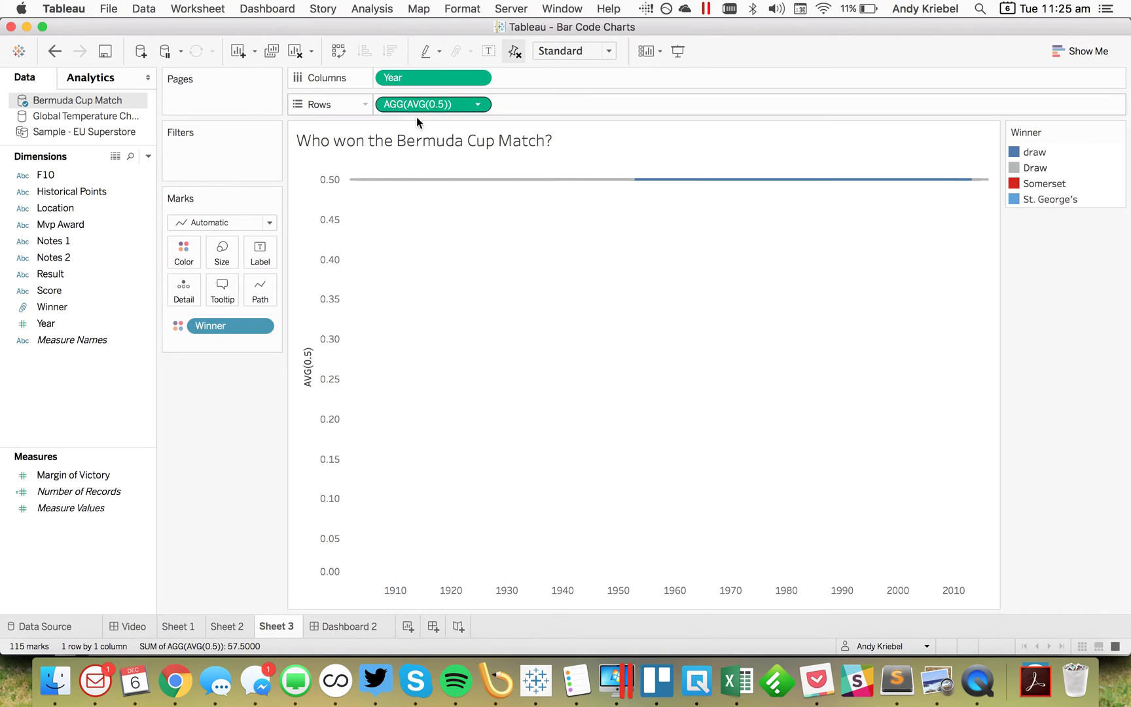
pyautogui.click(229, 220)
pyautogui.click(218, 255)
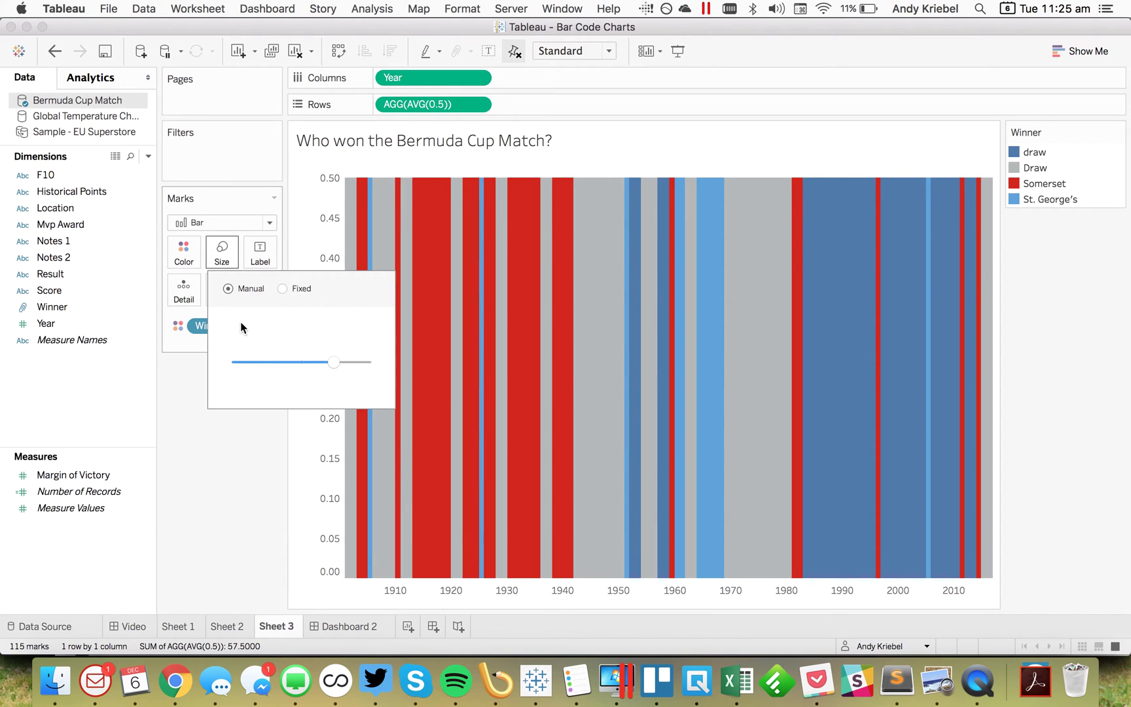
pyautogui.moveTo(331, 363); pyautogui.dragTo(249, 360)
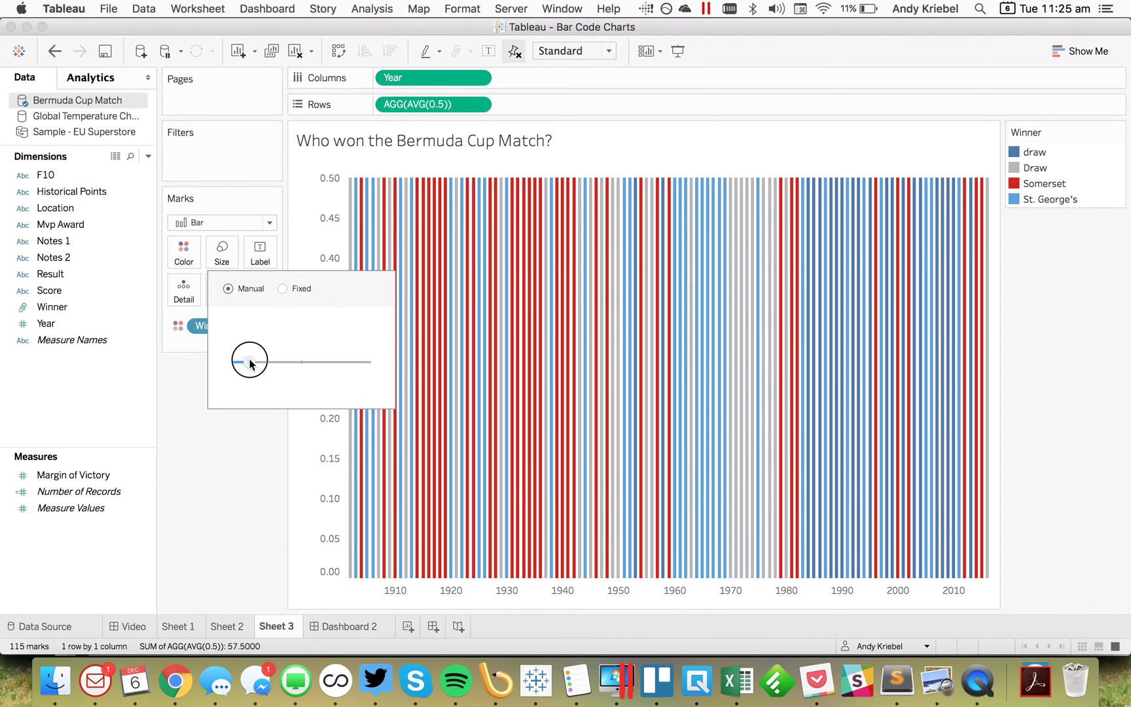
pyautogui.click(239, 458)
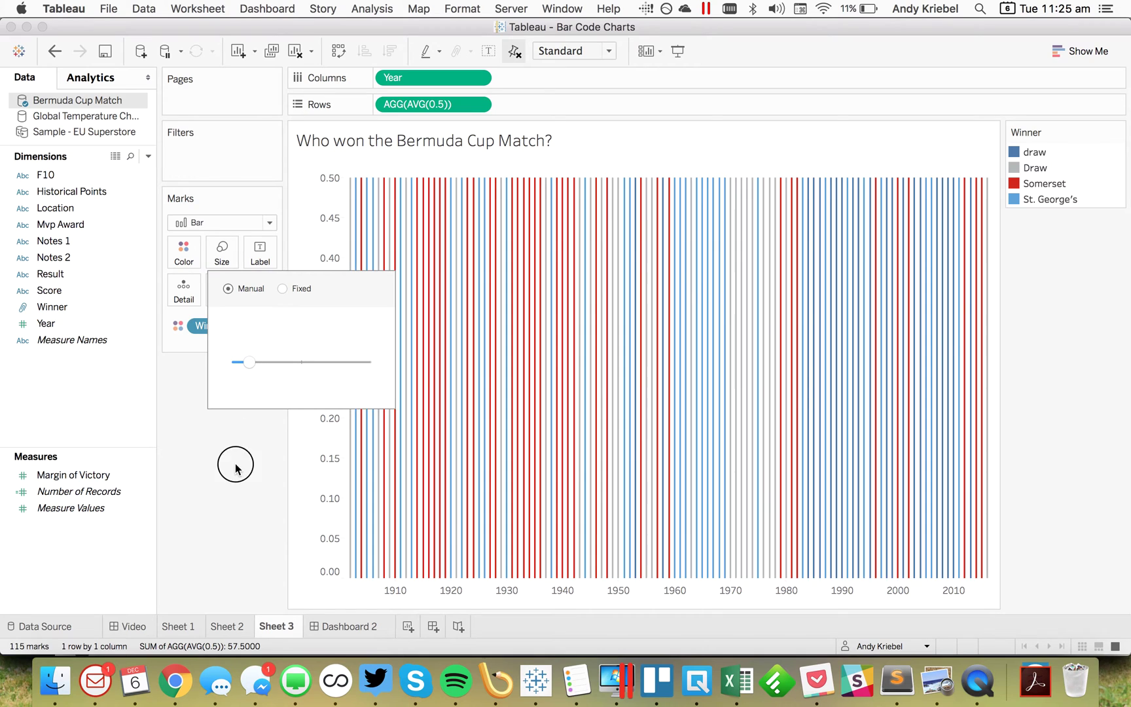
# Hide the AGG(AVG(0.5)) axis header and view the chart on Dashboard 2
pyautogui.click(480, 104)
pyautogui.click(466, 110)
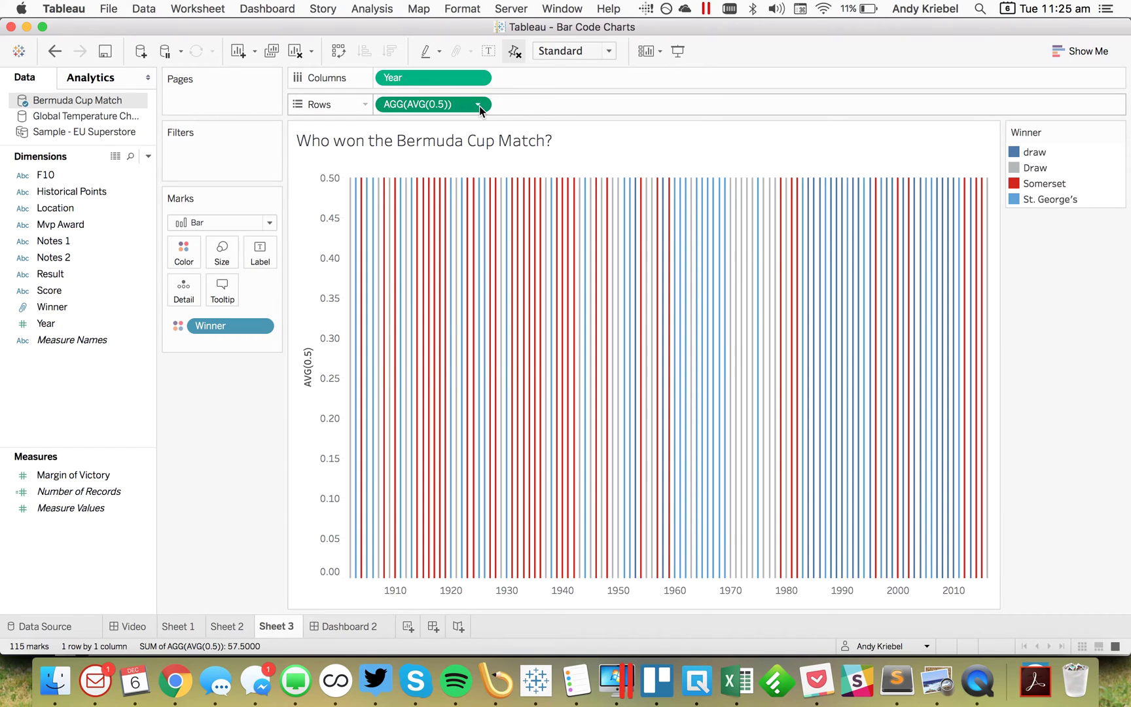
pyautogui.click(480, 108)
pyautogui.click(454, 185)
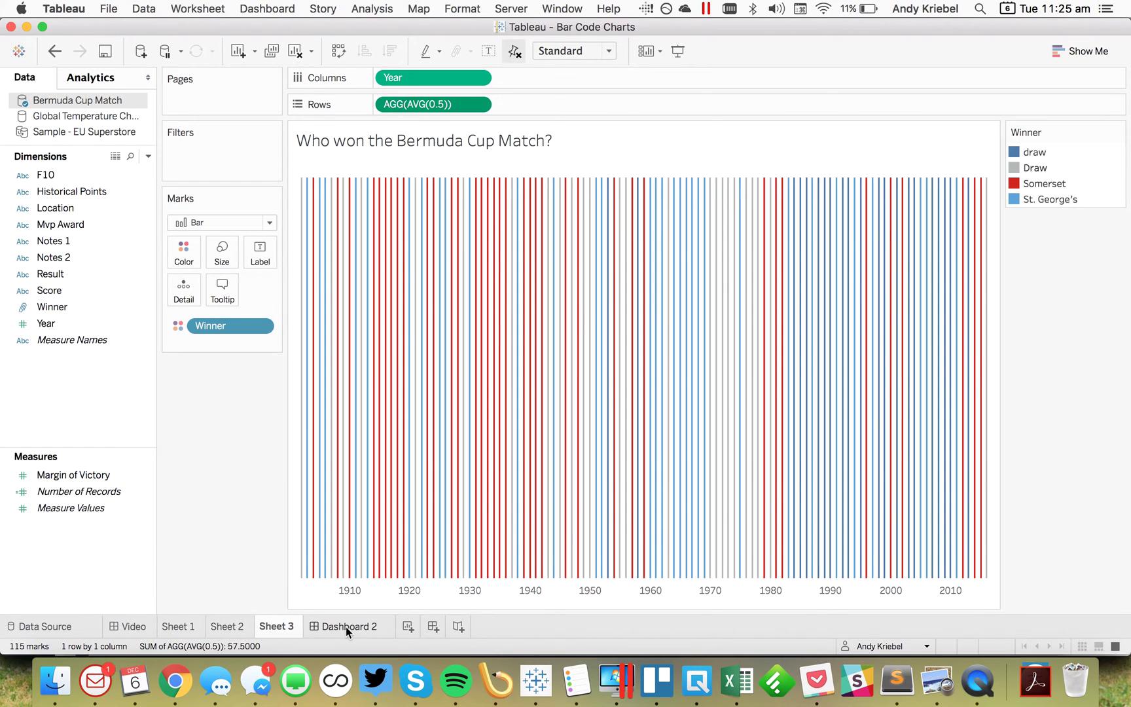
pyautogui.click(345, 626)
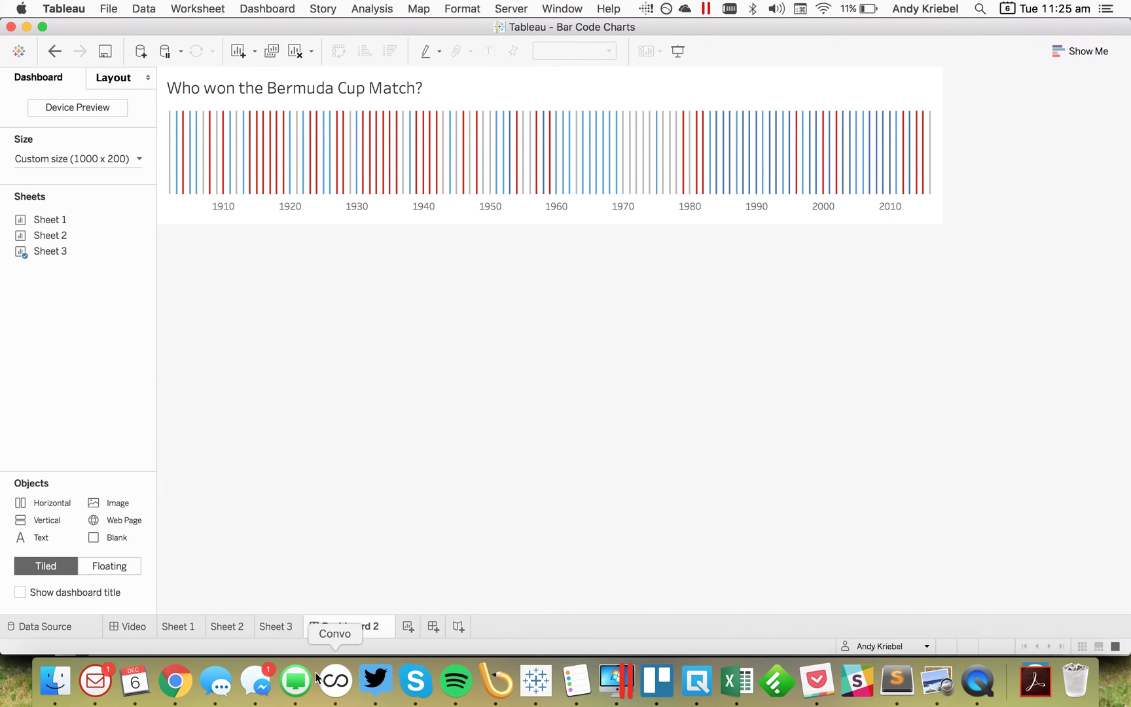
# Enlarge the Bermuda Cup bar size on Sheet 3 and check the result on Dashboard 2
pyautogui.click(283, 628)
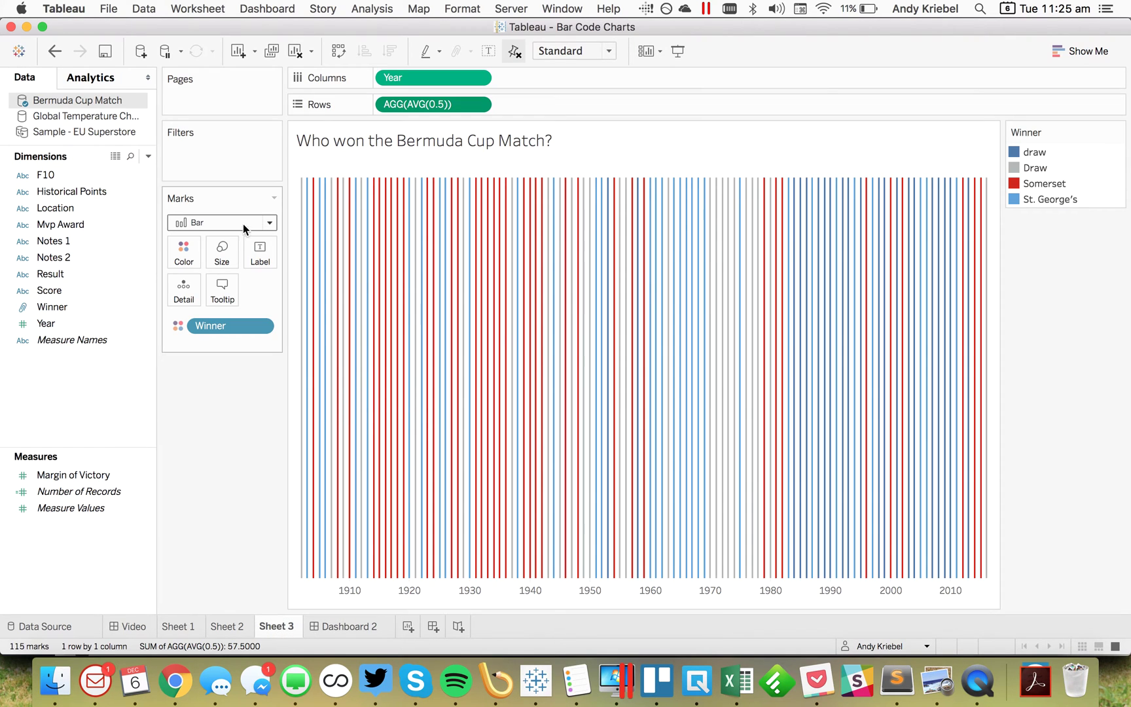
pyautogui.click(183, 252)
pyautogui.click(222, 252)
pyautogui.moveTo(249, 360); pyautogui.dragTo(266, 362)
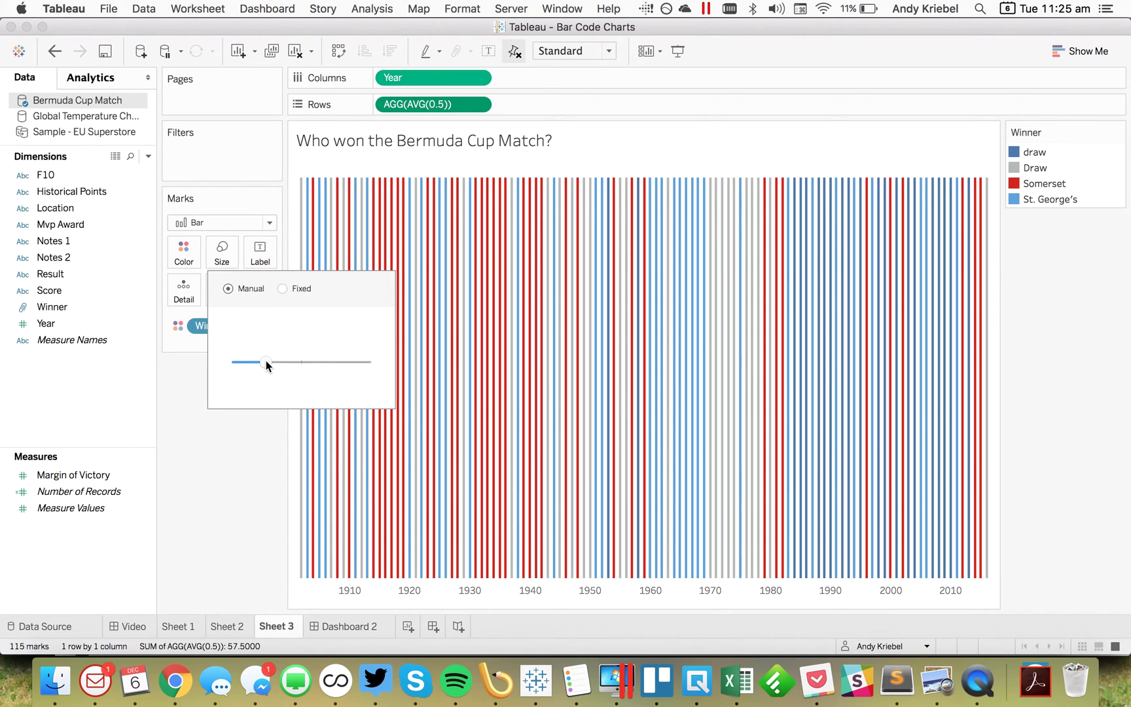
pyautogui.click(219, 535)
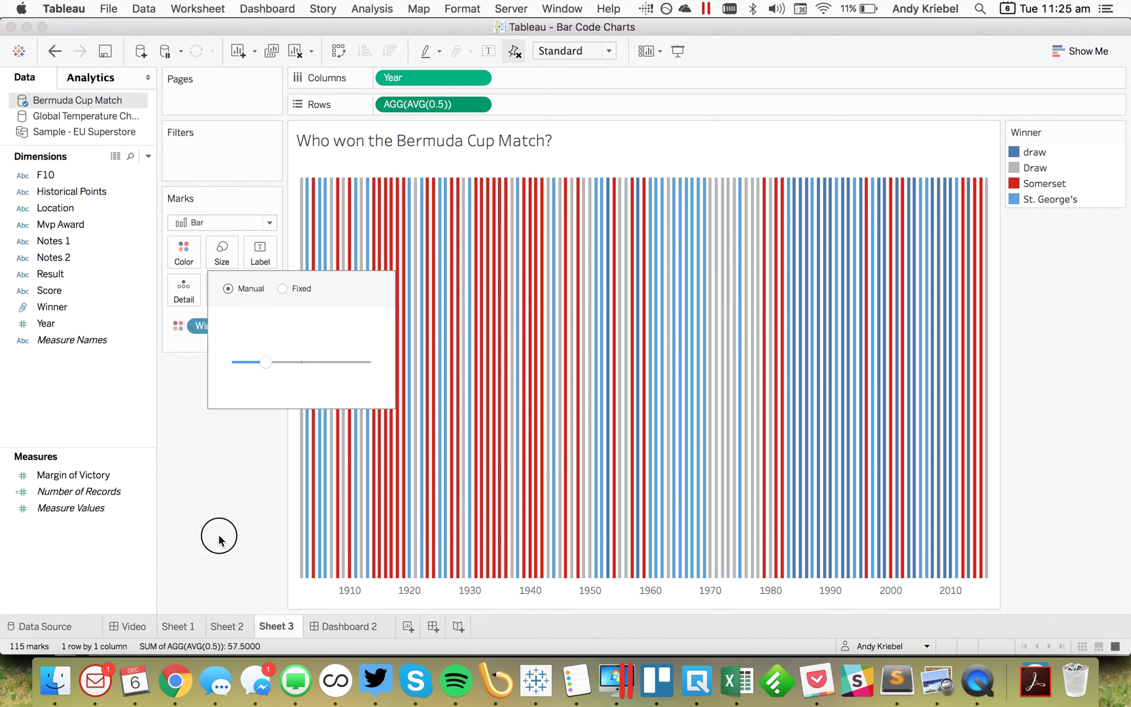
pyautogui.click(339, 624)
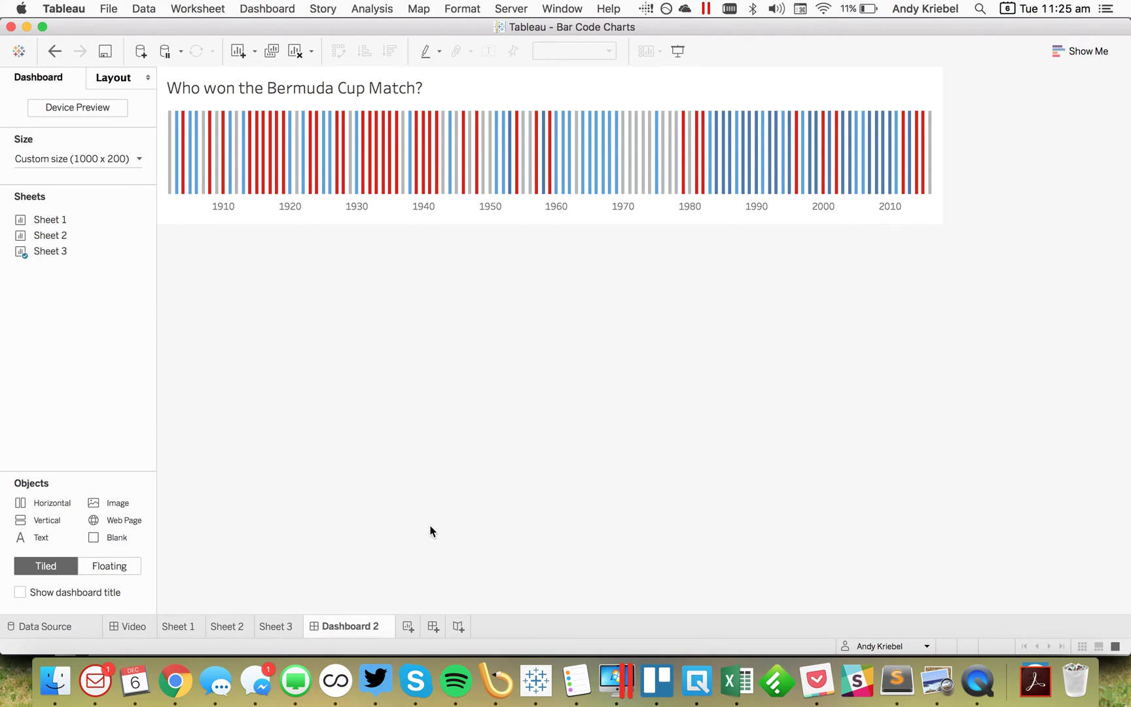
# On a new worksheet, place Global Temperature's Year on Columns
pyautogui.click(407, 626)
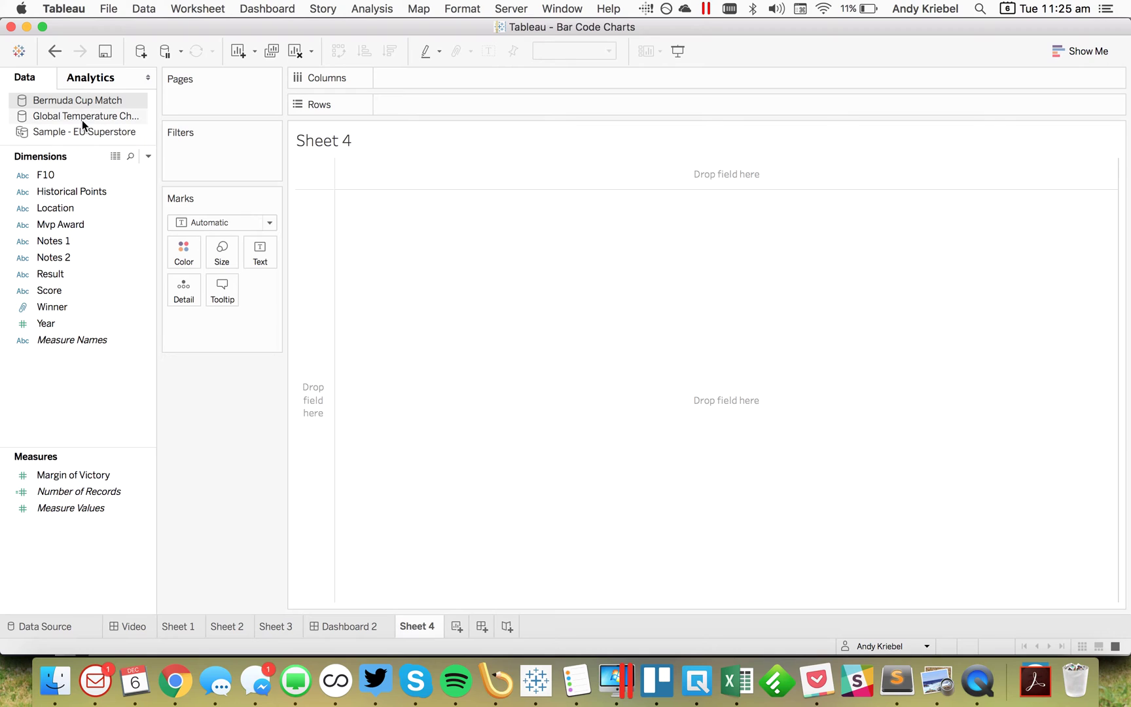
pyautogui.click(83, 121)
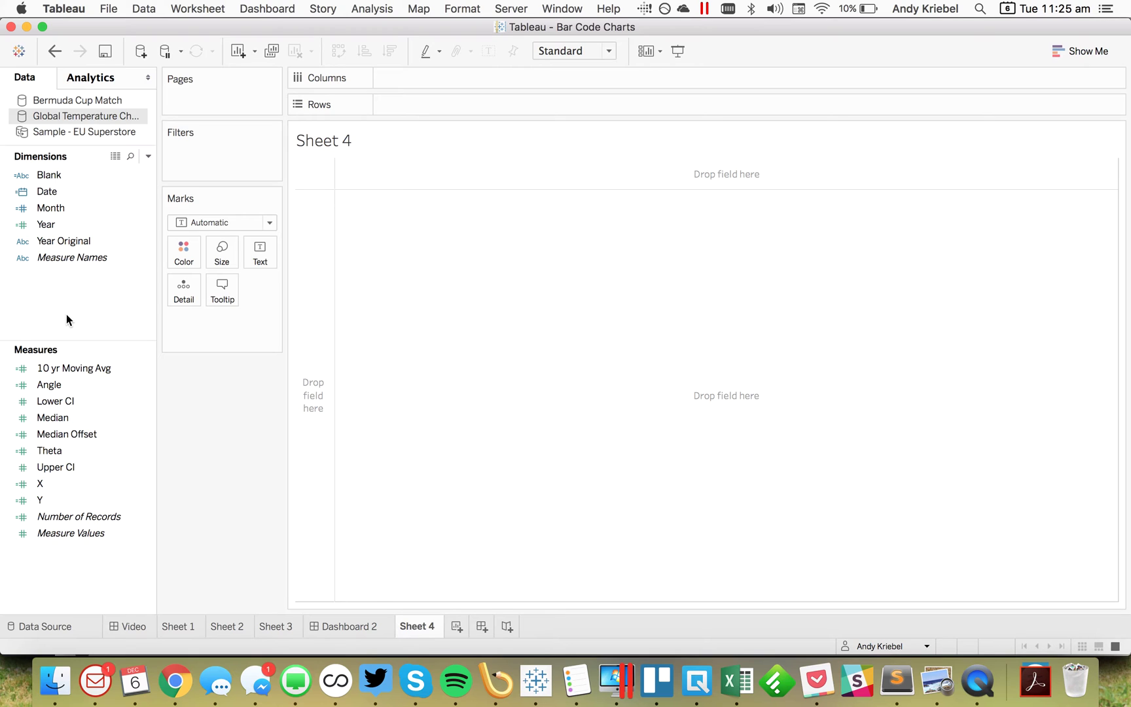
pyautogui.moveTo(46, 224); pyautogui.dragTo(392, 80)
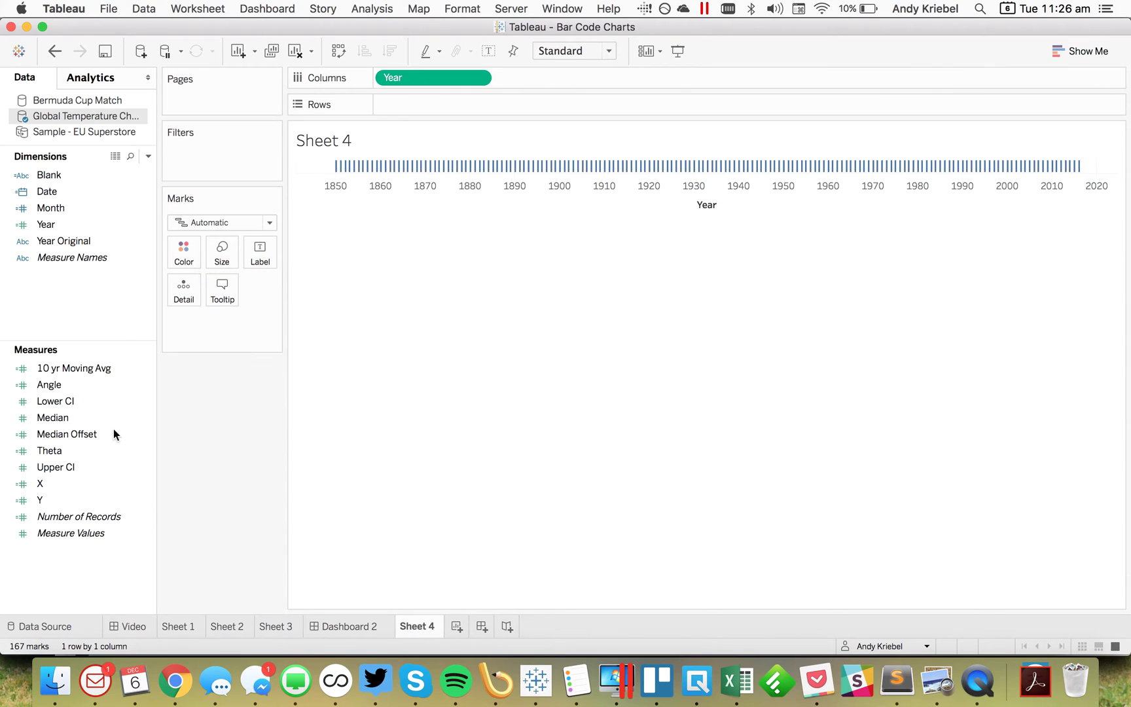
# Add Median to Rows as an average and colour the year bars by AVG(Median)
pyautogui.click(63, 416)
pyautogui.moveTo(64, 417); pyautogui.dragTo(455, 100)
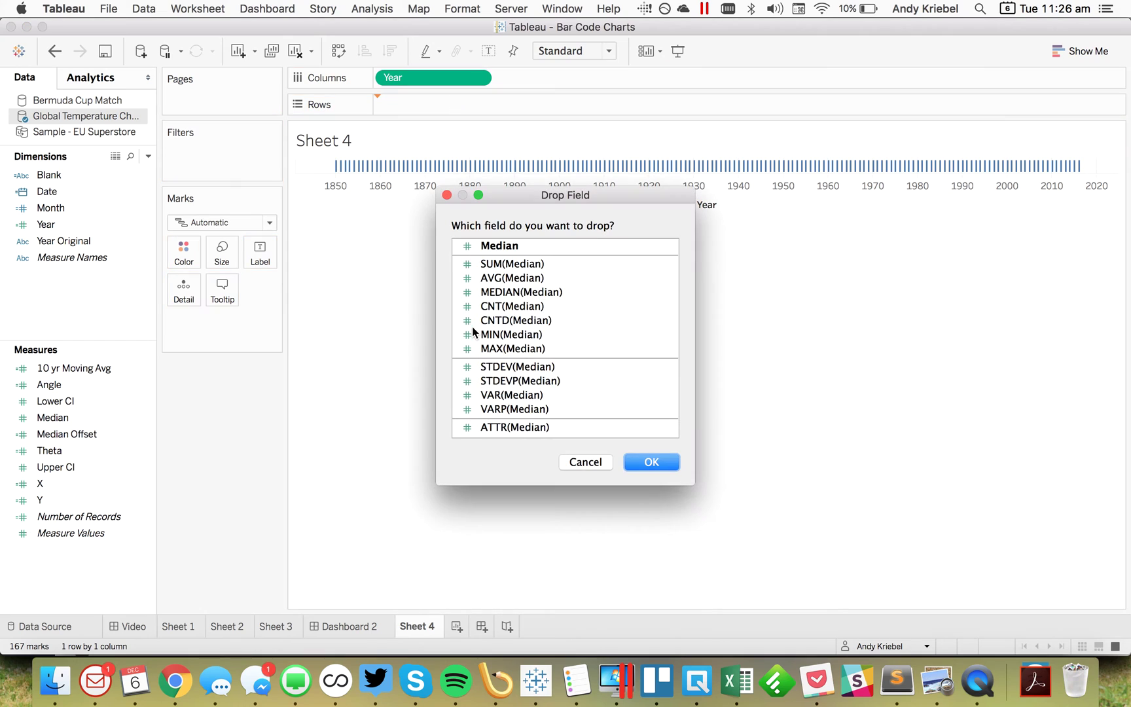
pyautogui.click(512, 278)
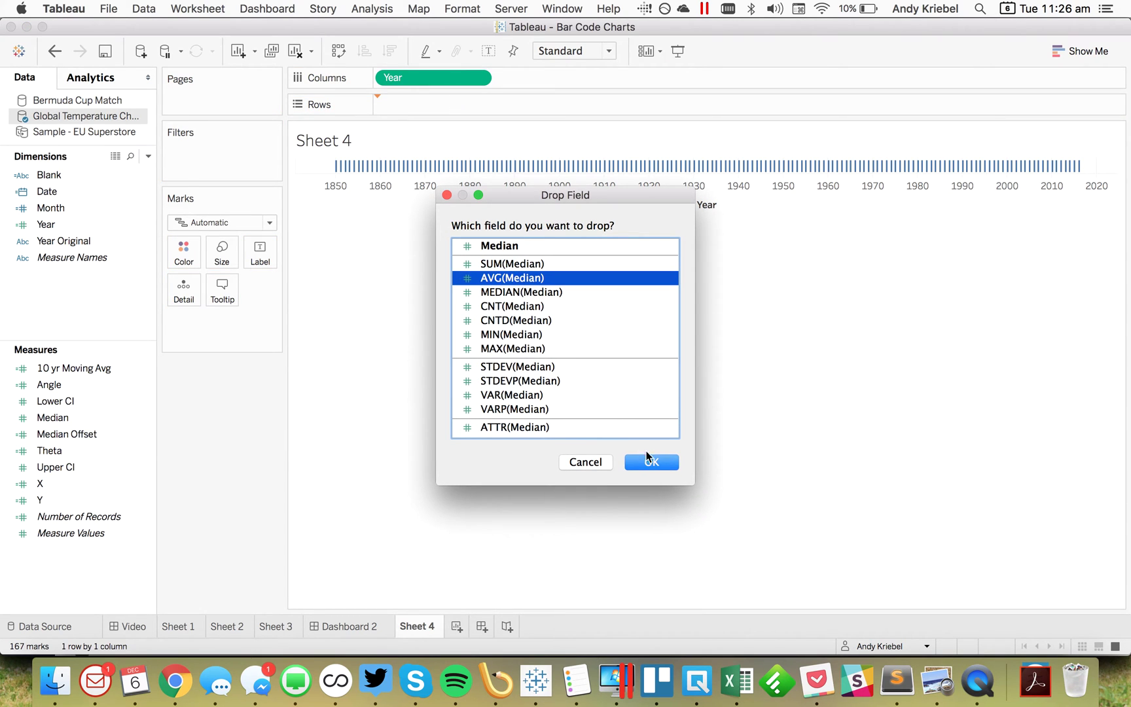
pyautogui.click(658, 461)
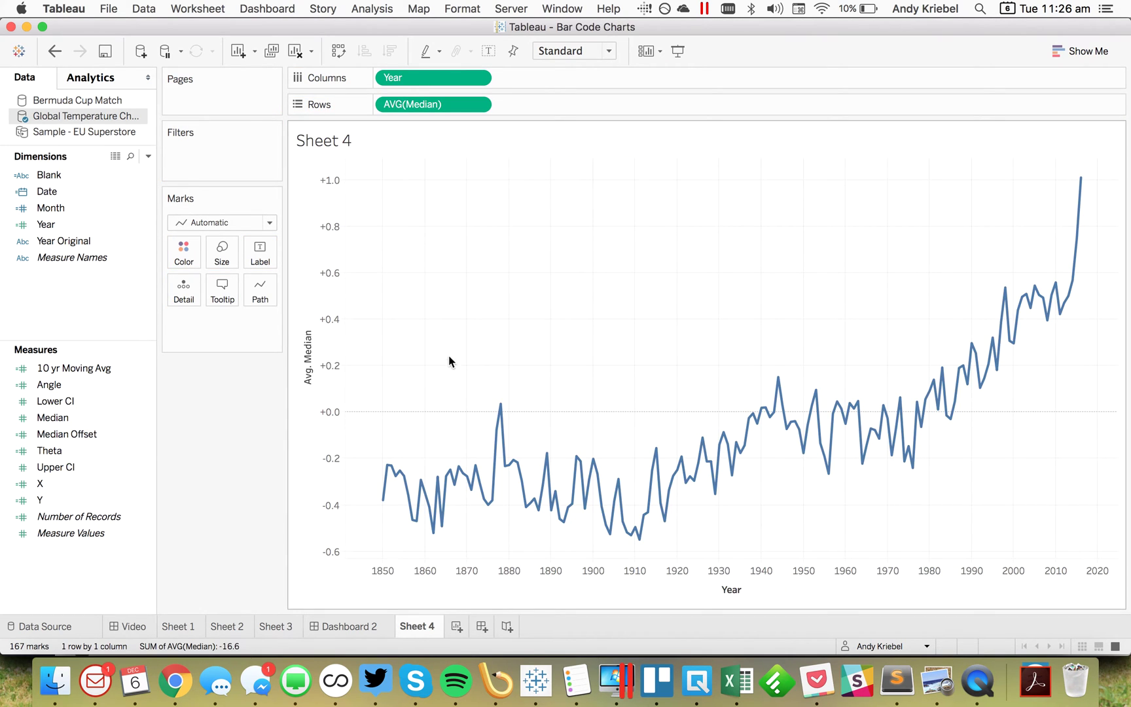
pyautogui.moveTo(418, 101); pyautogui.dragTo(182, 255)
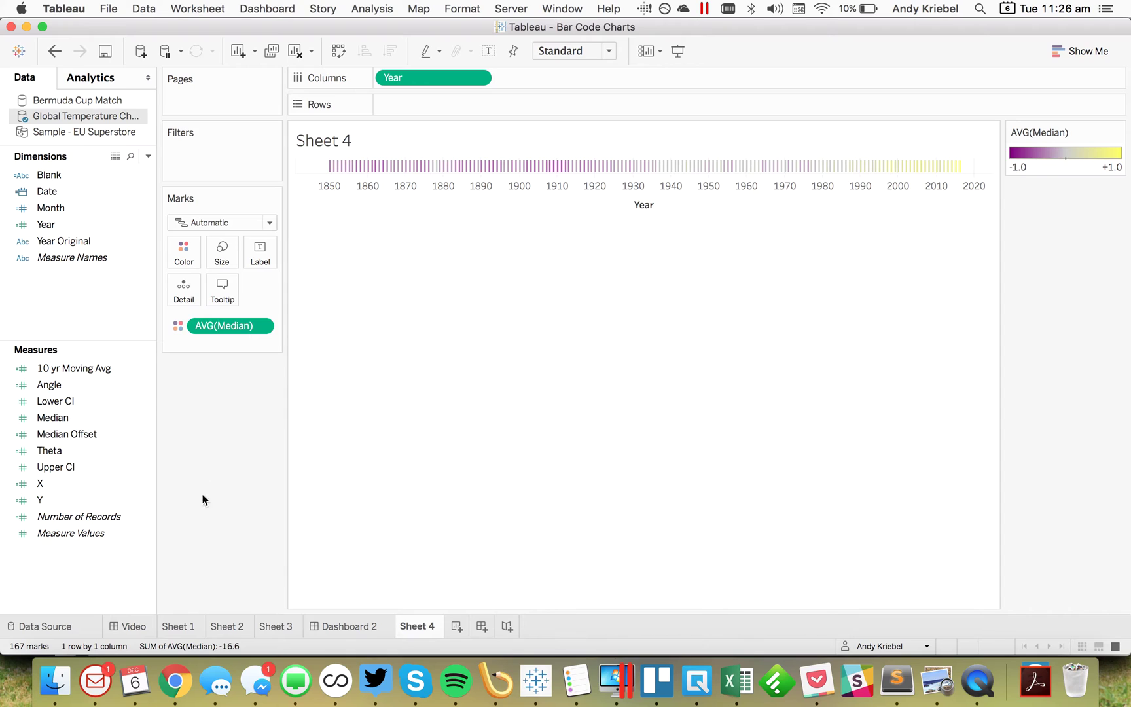
pyautogui.click(414, 627)
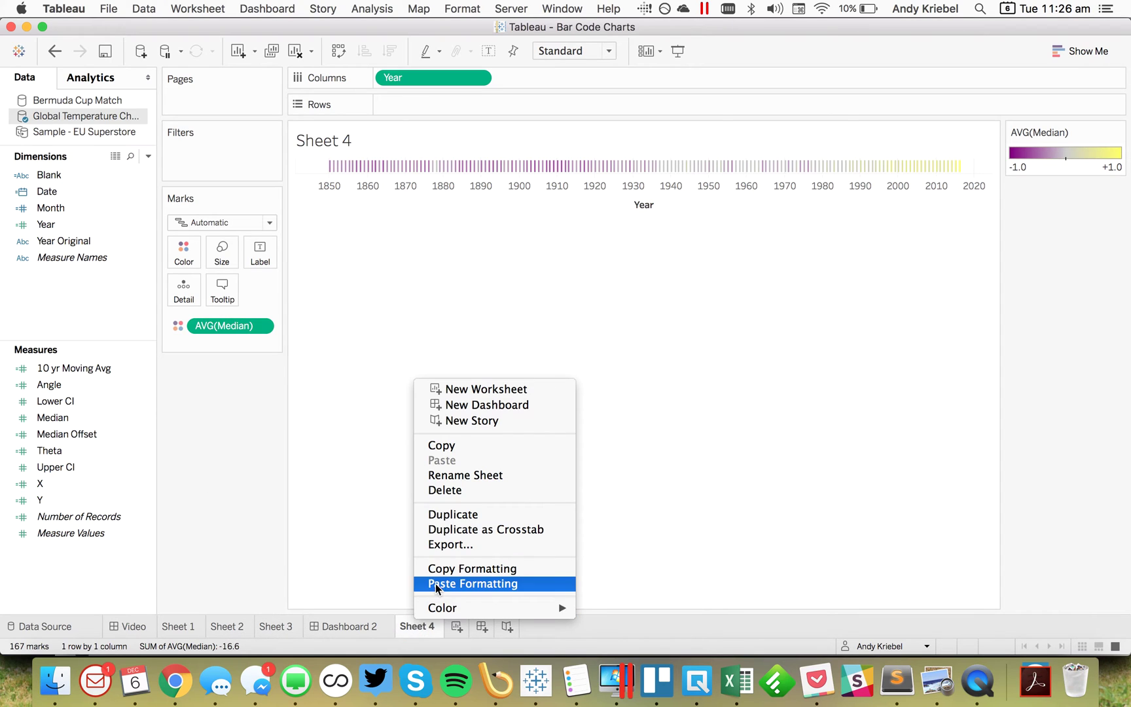
# Paste the copied formatting onto the temperature sheet and clear its Year axis title
pyautogui.click(487, 583)
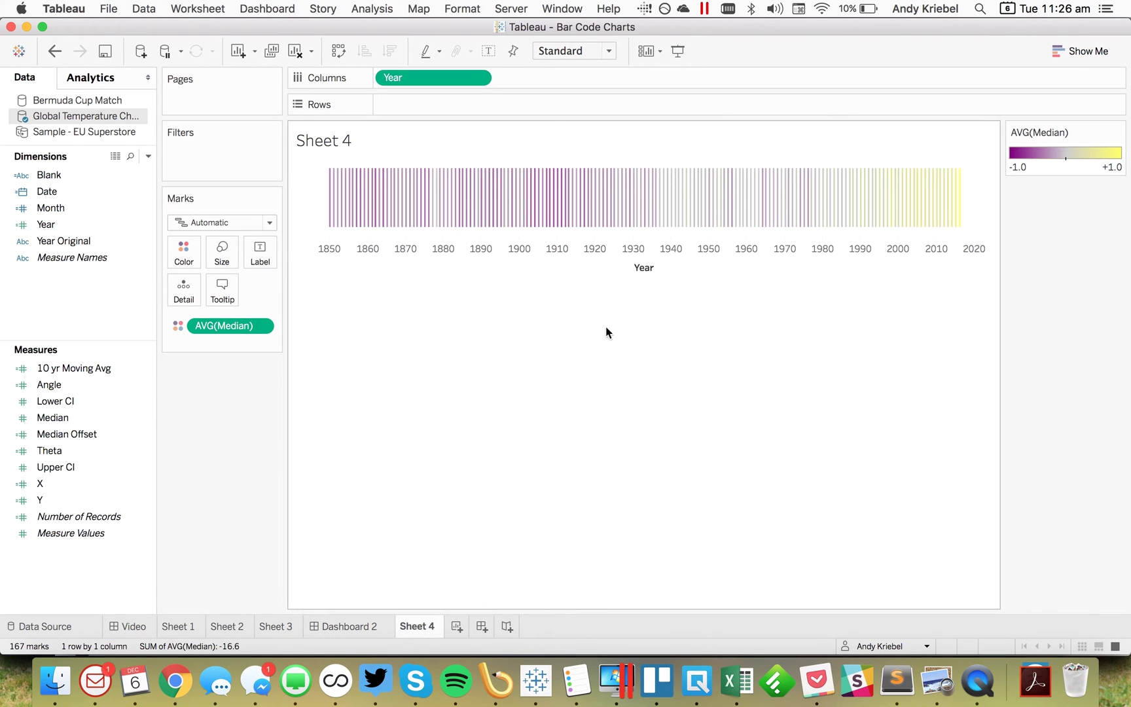
pyautogui.click(644, 265)
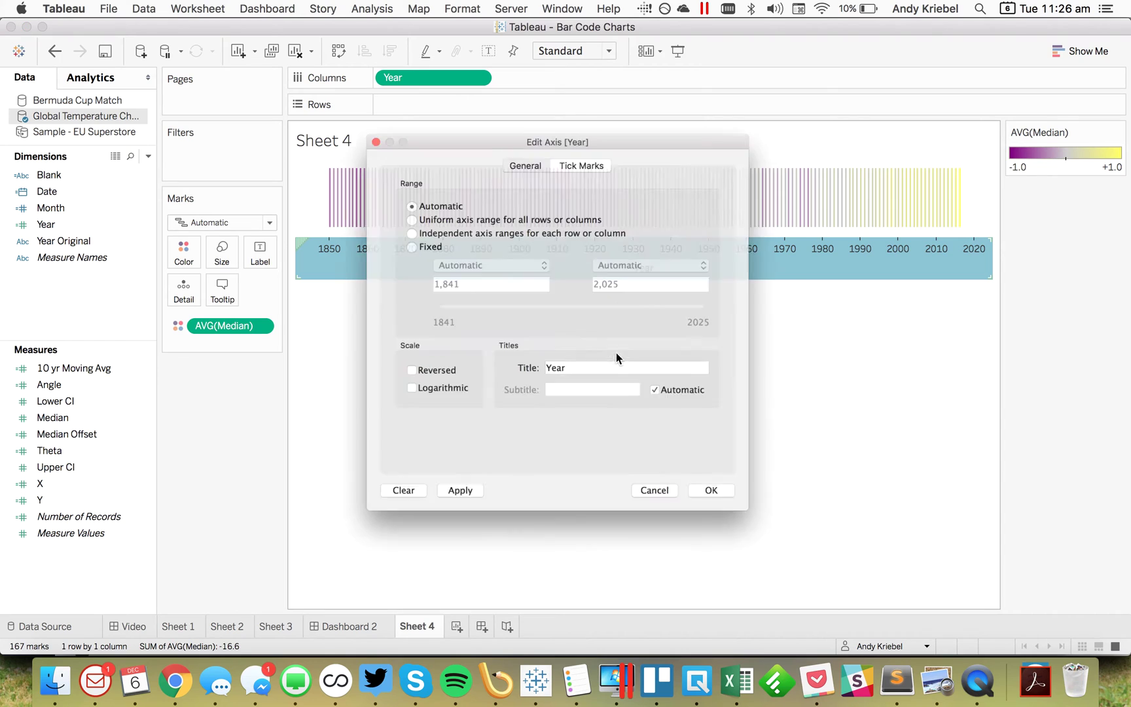
pyautogui.click(506, 388)
pyautogui.press('BackSpace')
pyautogui.press('Return')
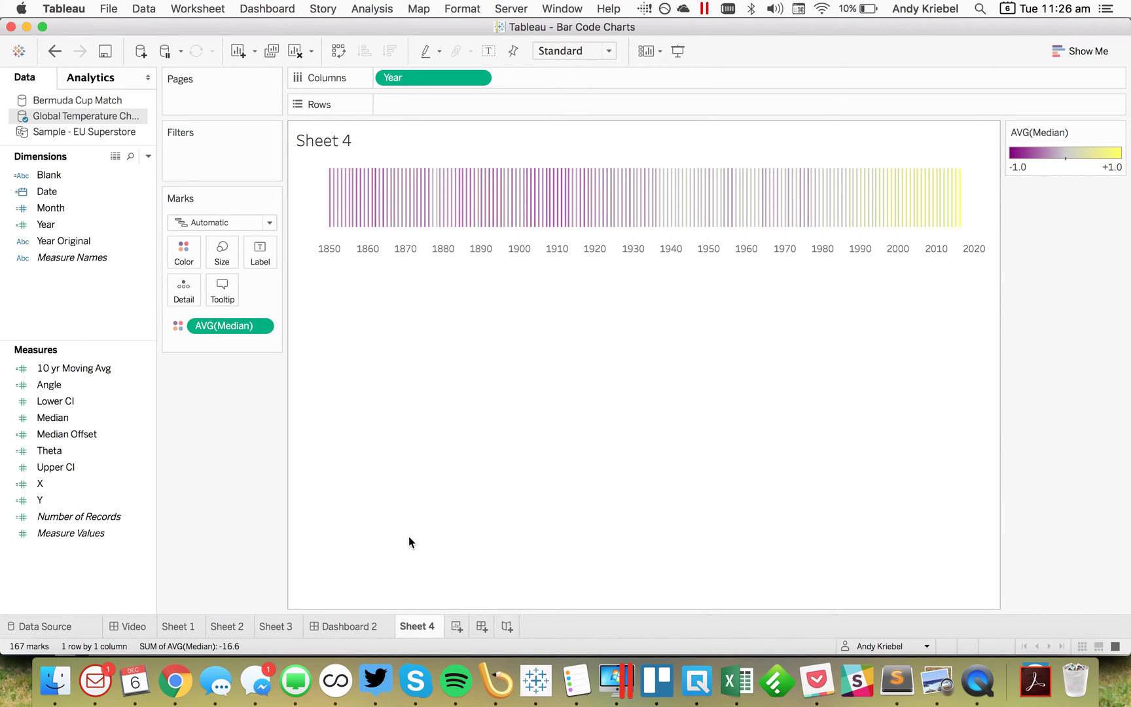
# Rename the temperature sheet to 'Which Years are the Hottest?'
pyautogui.doubleClick(415, 624)
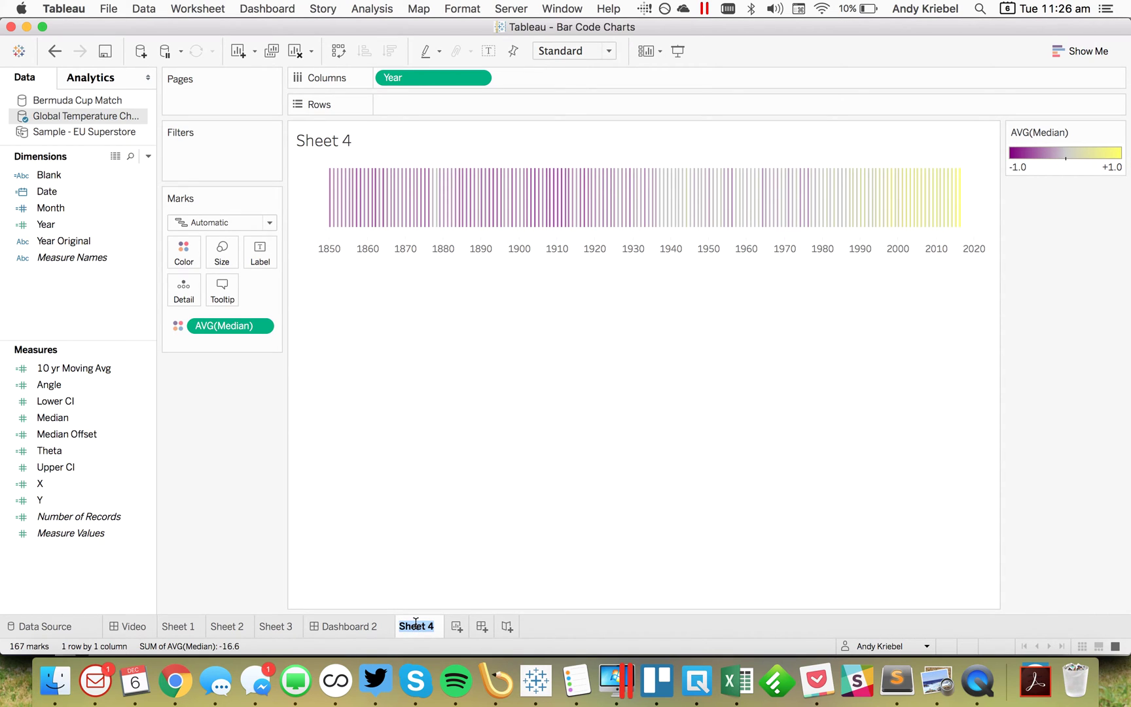
pyautogui.write('hich Years are teh')
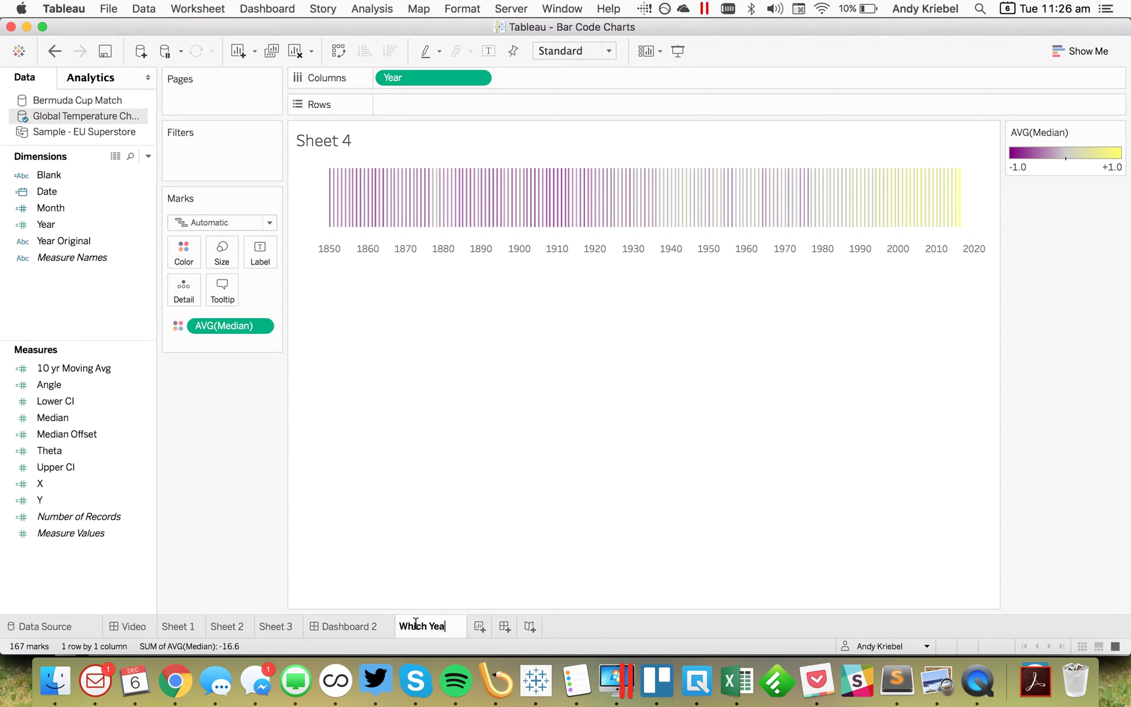
pyautogui.press('BackSpace')
pyautogui.press('BackSpace')
pyautogui.press('BackSpace')
pyautogui.press('BackSpace')
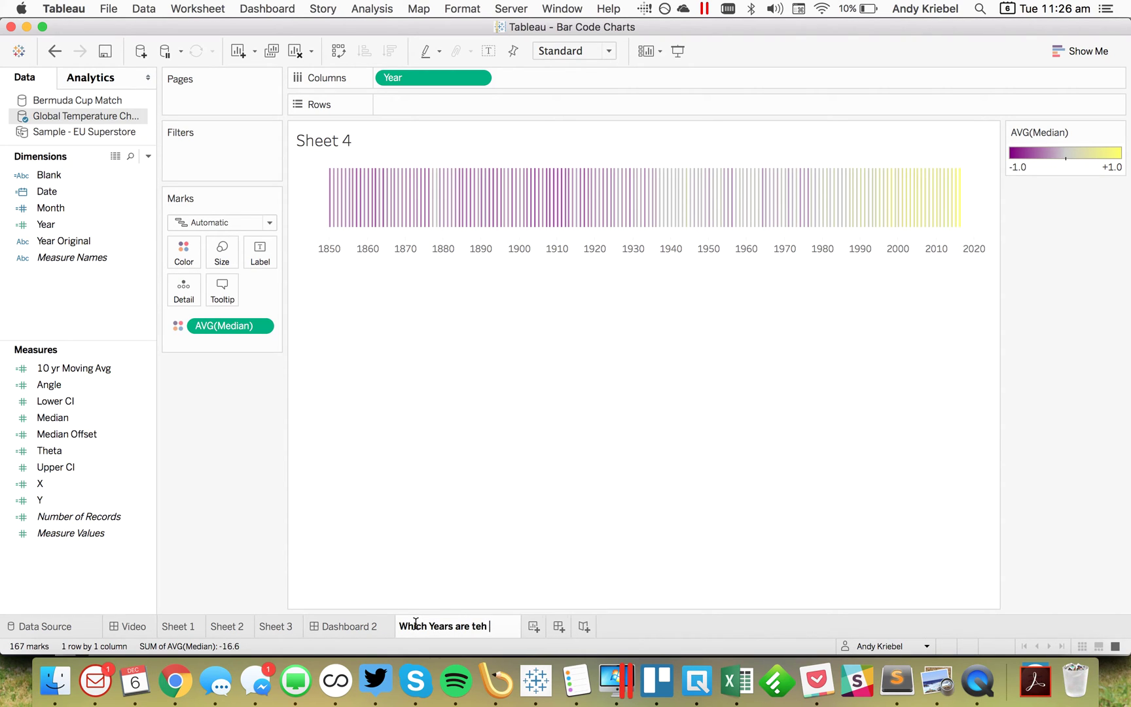
pyautogui.write('the Hottest?')
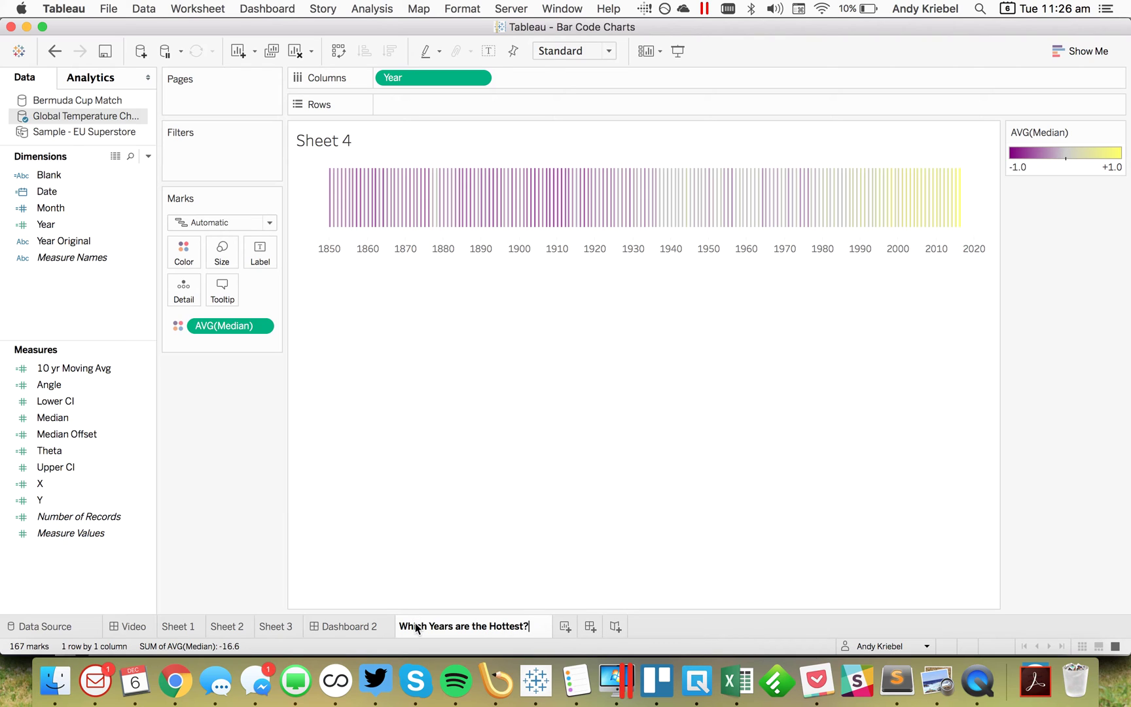
pyautogui.press('Return')
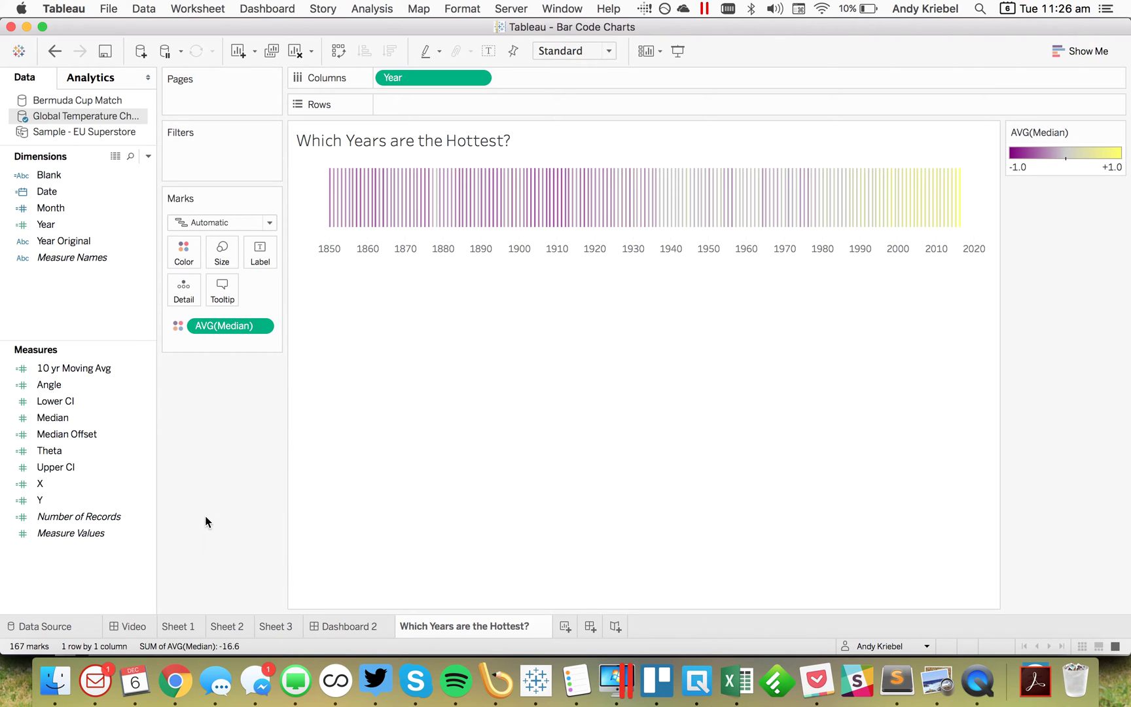
pyautogui.moveTo(329, 191)
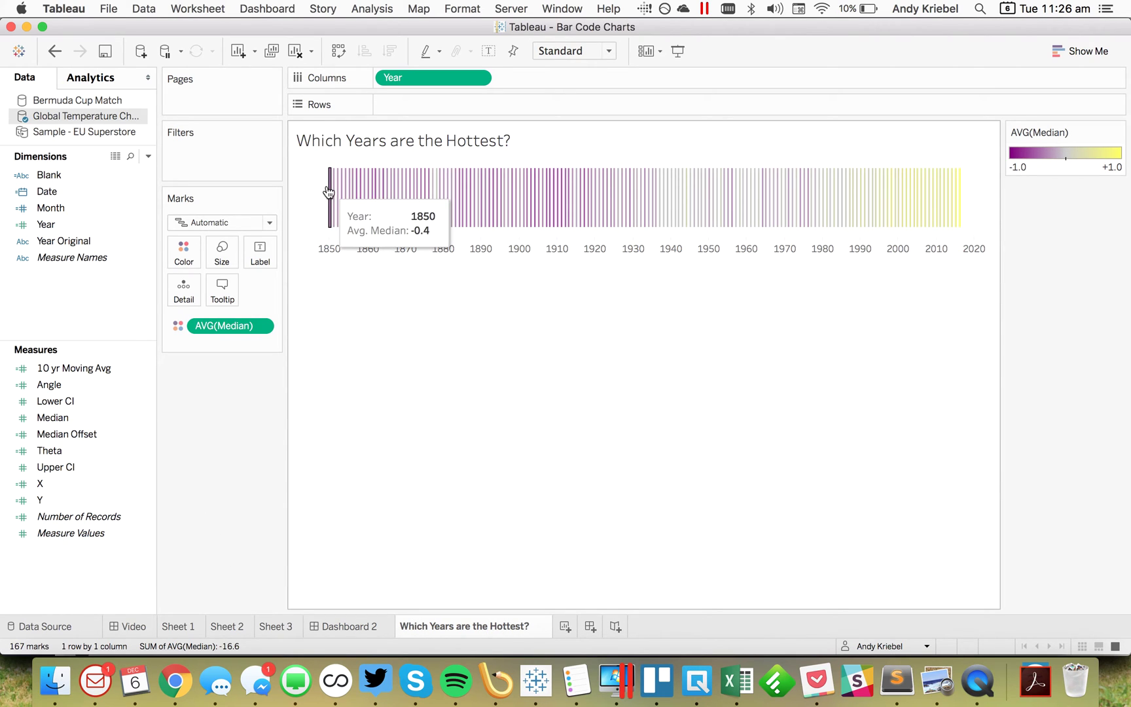
pyautogui.moveTo(962, 200)
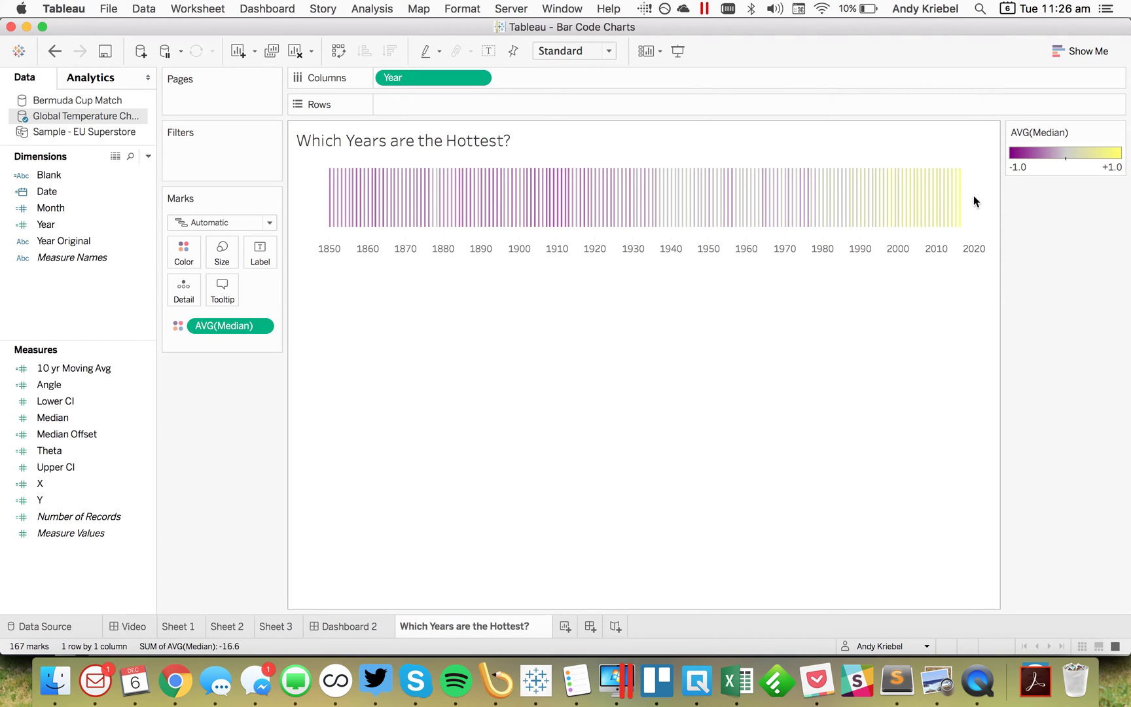
# Add a Year range filter starting at 1950 to the temperature barcode
pyautogui.click(848, 245)
pyautogui.doubleClick(575, 265)
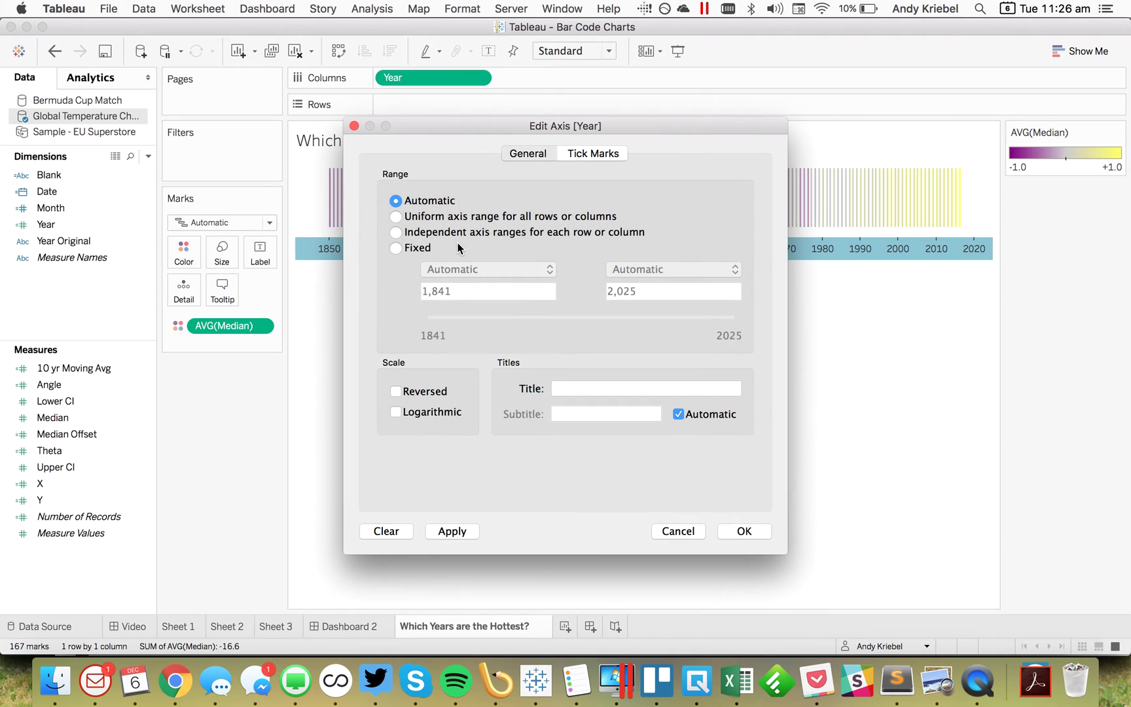
pyautogui.click(679, 531)
pyautogui.click(248, 381)
pyautogui.click(48, 225)
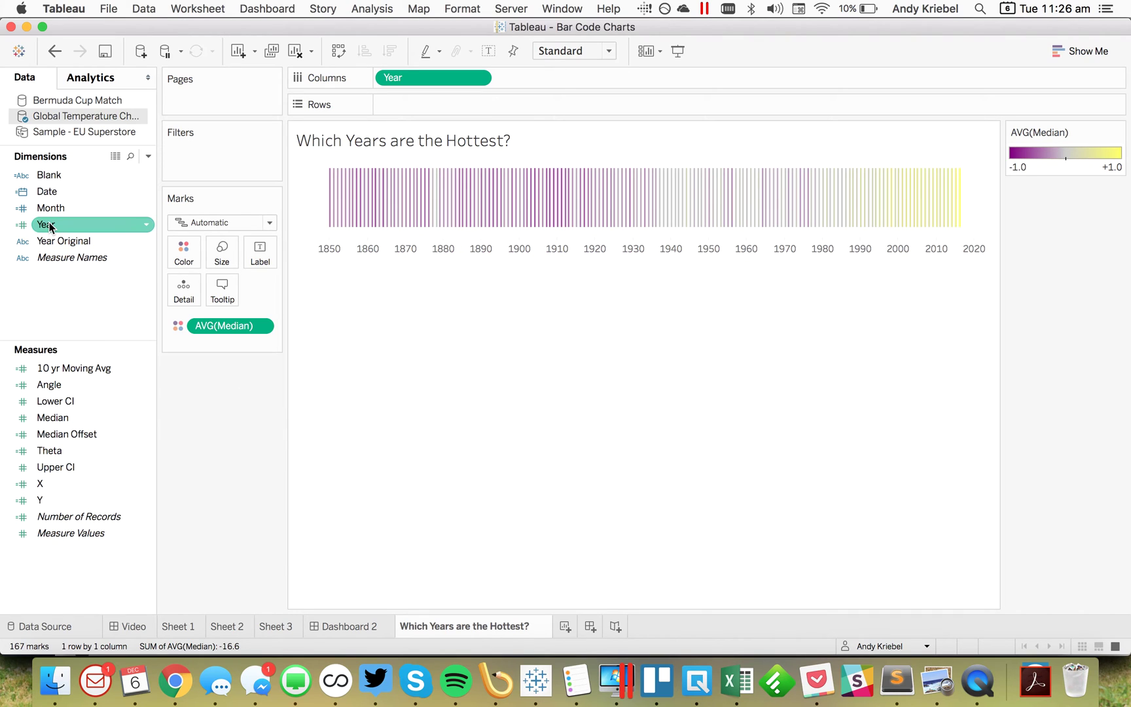
pyautogui.moveTo(49, 227); pyautogui.dragTo(199, 158)
pyautogui.moveTo(453, 256); pyautogui.dragTo(452, 256)
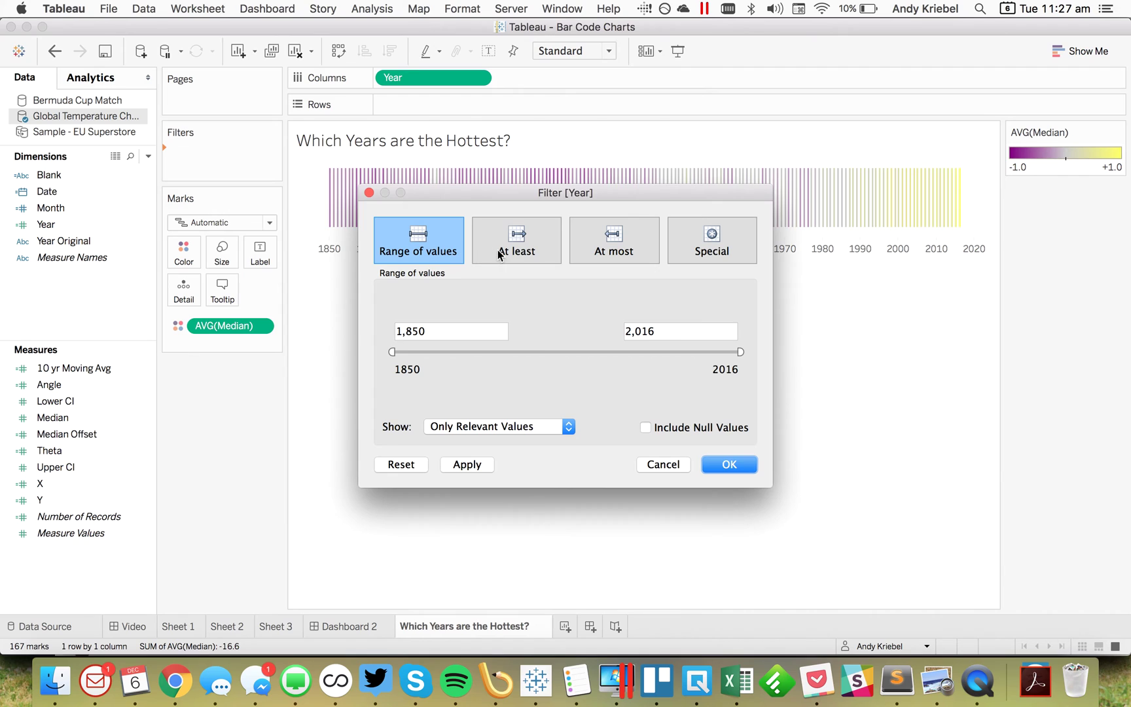
pyautogui.moveTo(445, 331); pyautogui.dragTo(395, 329)
pyautogui.write('1')
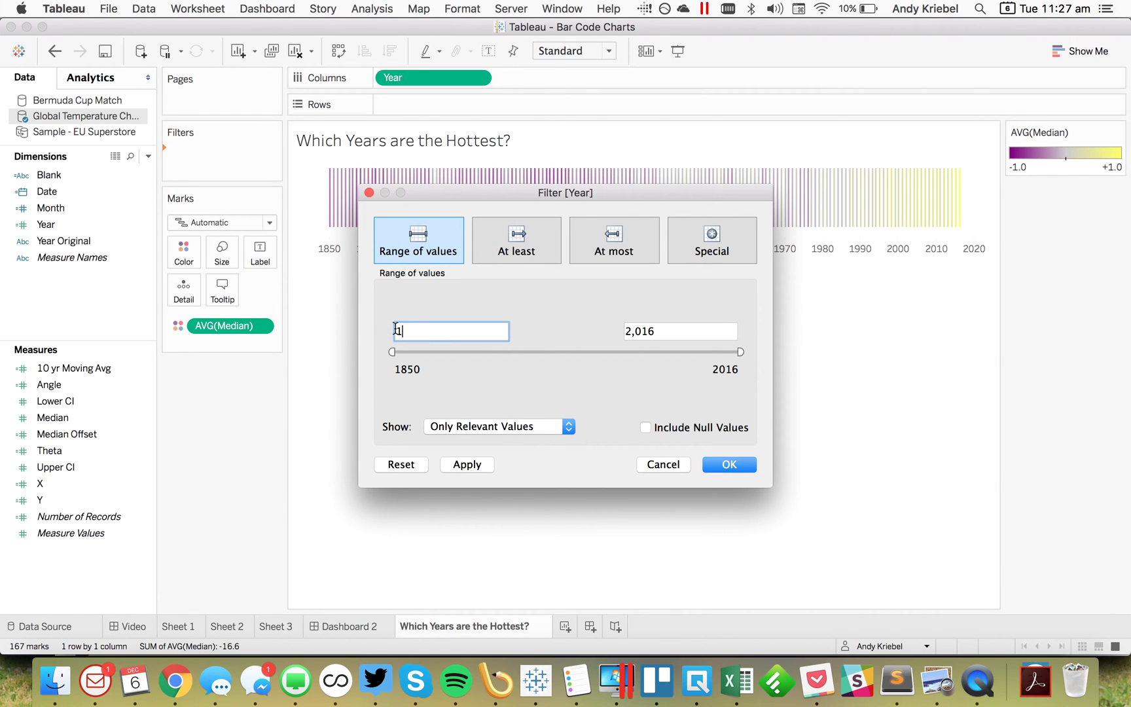
pyautogui.write('950')
pyautogui.click(739, 466)
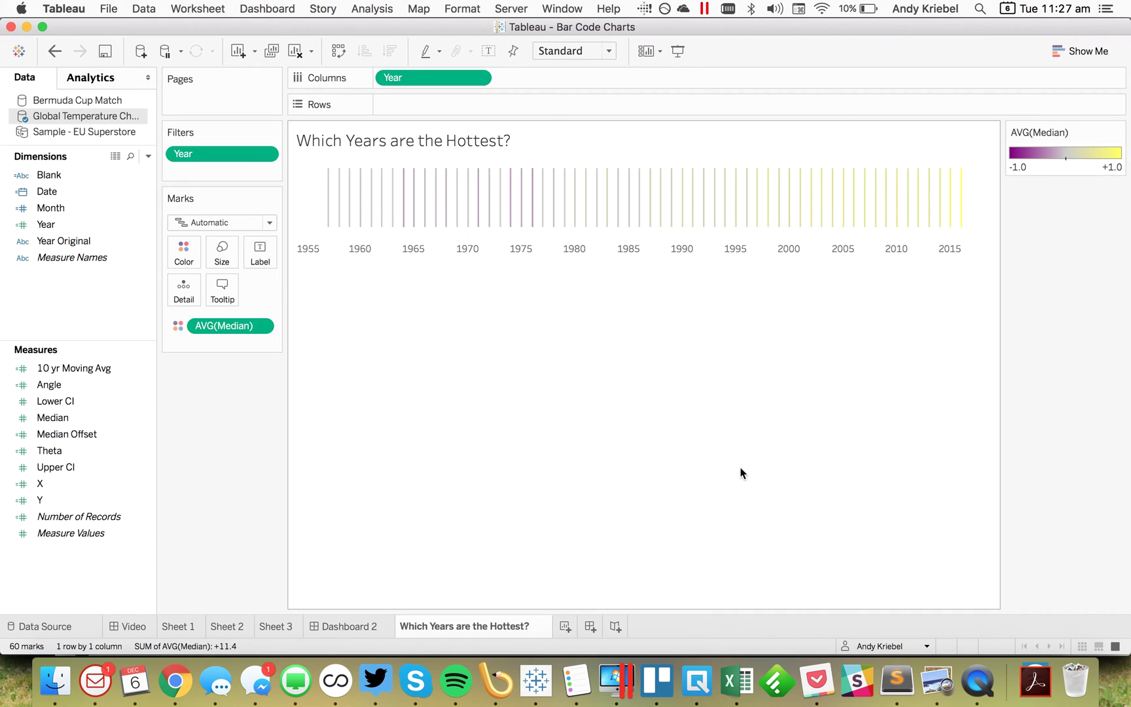
# Try thicker temperature bars with the Size slider, then undo the change
pyautogui.click(222, 252)
pyautogui.moveTo(314, 290); pyautogui.dragTo(283, 291)
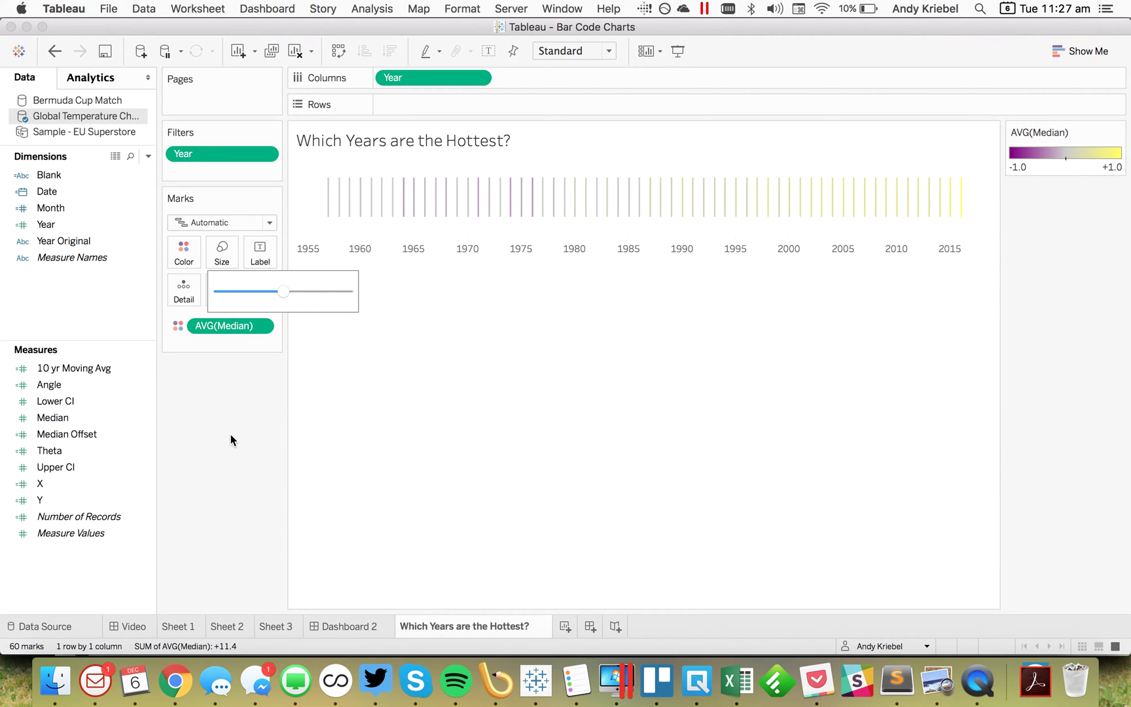
pyautogui.click(55, 52)
# Step back two changes, then restore the 1955–2015 Year filter
pyautogui.click(55, 52)
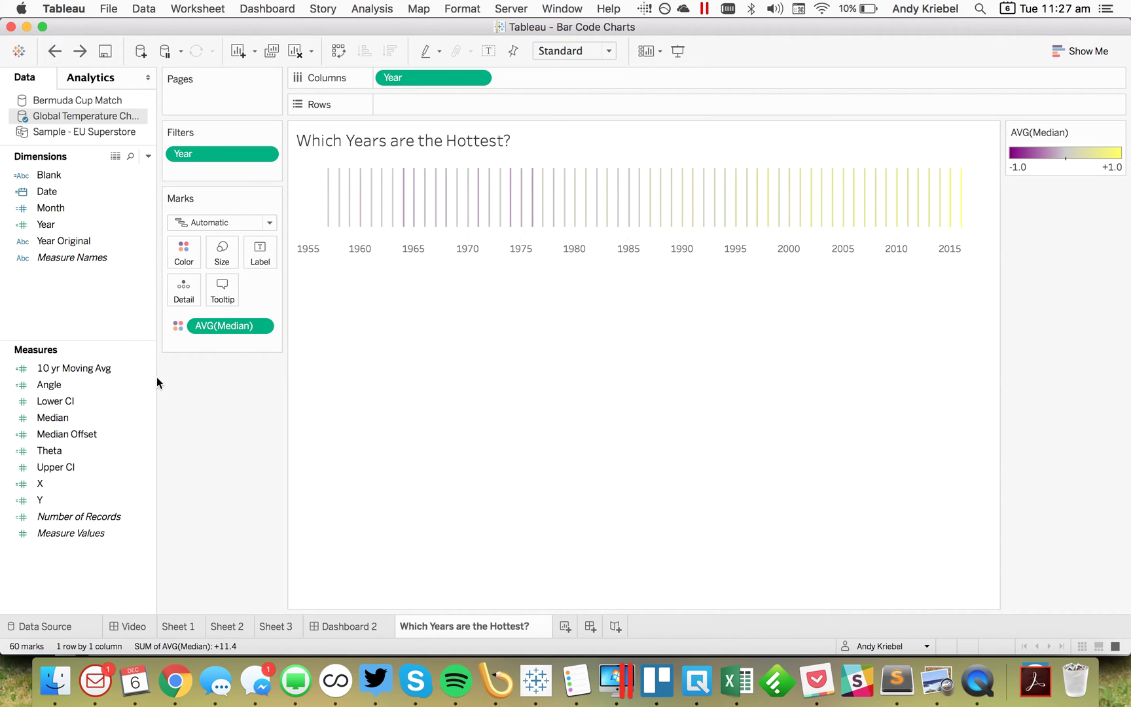
pyautogui.click(55, 52)
pyautogui.click(79, 52)
# Add an ad hoc avg(1) constant on Rows, correcting it from avg(0.5)
pyautogui.doubleClick(435, 104)
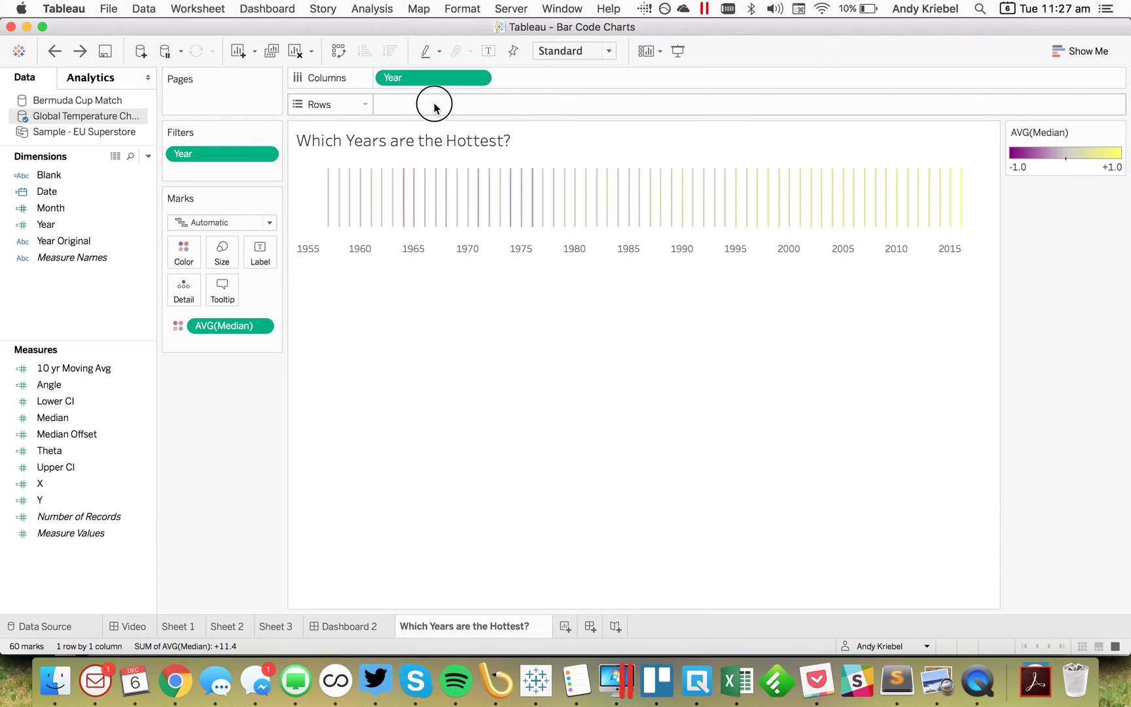
pyautogui.write('avg(0.')
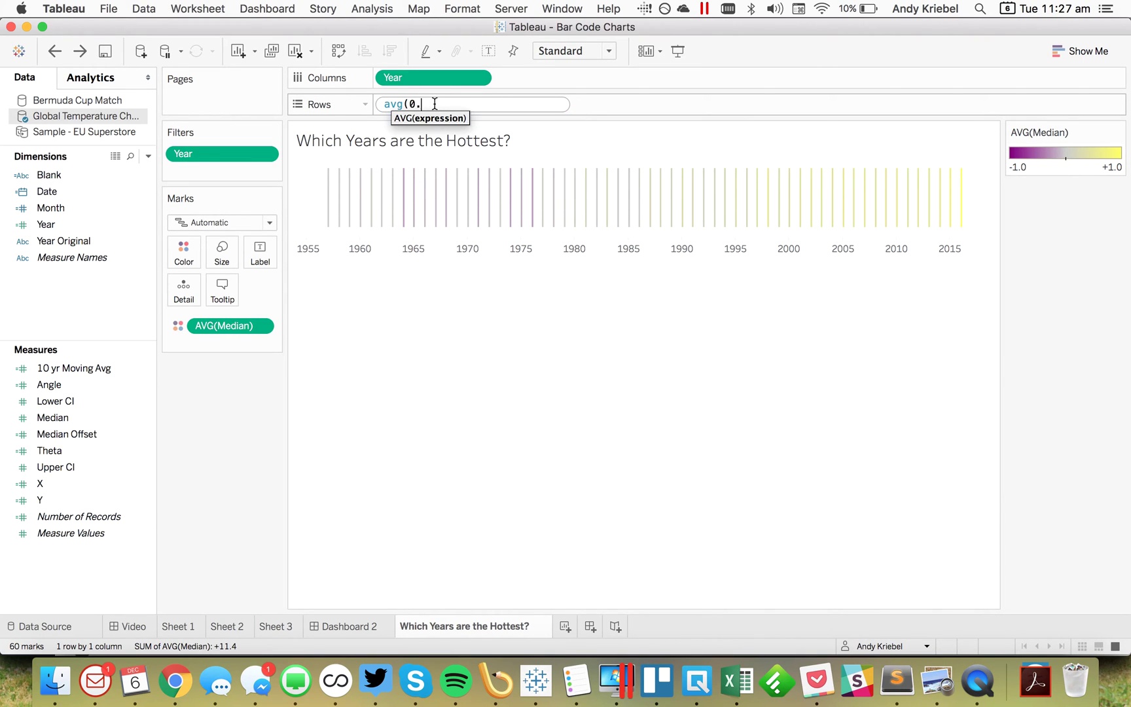
pyautogui.write('5)')
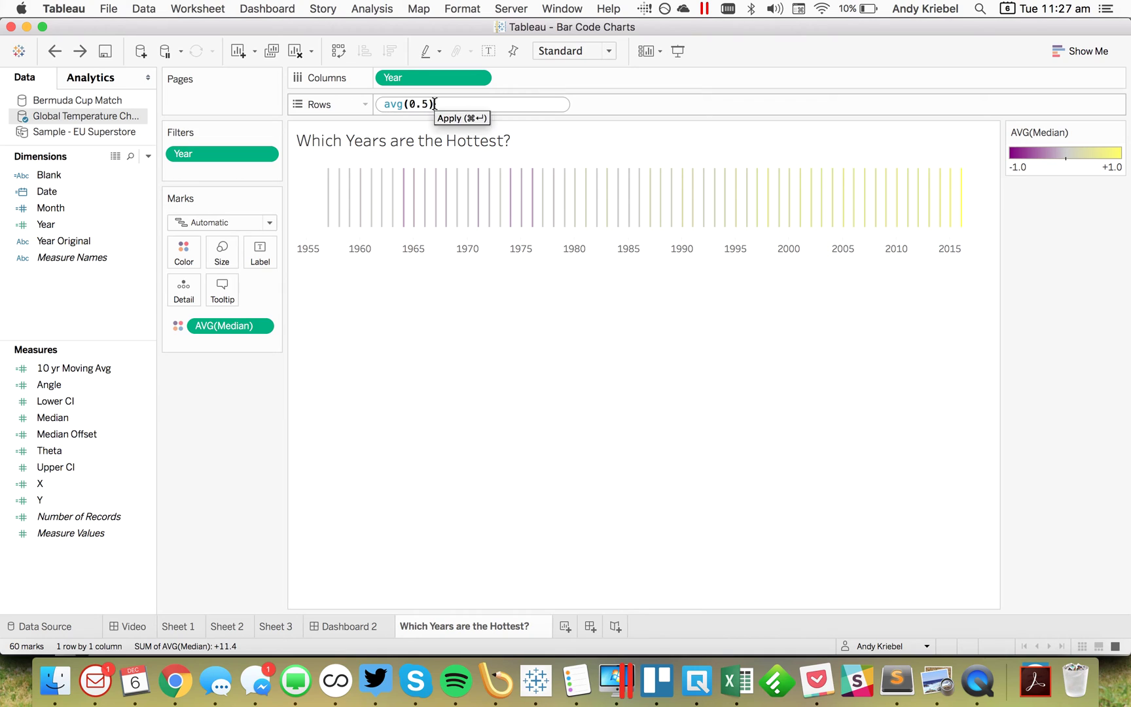
pyautogui.press('Return')
pyautogui.doubleClick(434, 104)
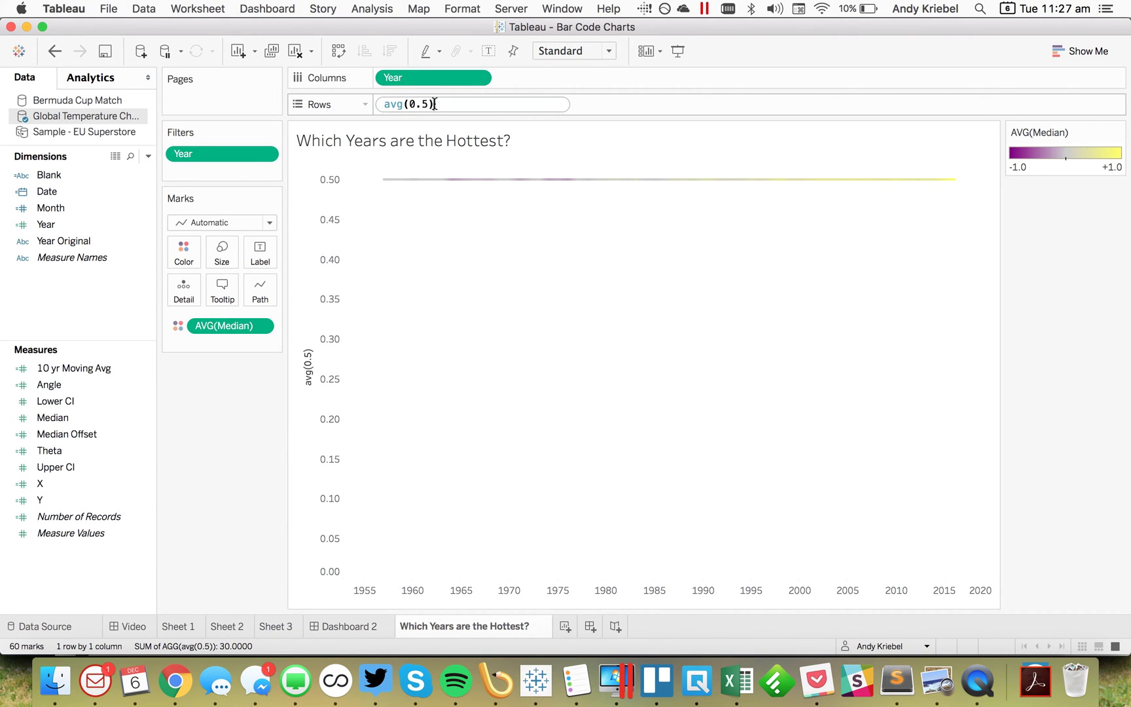
pyautogui.click(426, 104)
pyautogui.press('BackSpace')
pyautogui.press('BackSpace')
pyautogui.press('BackSpace')
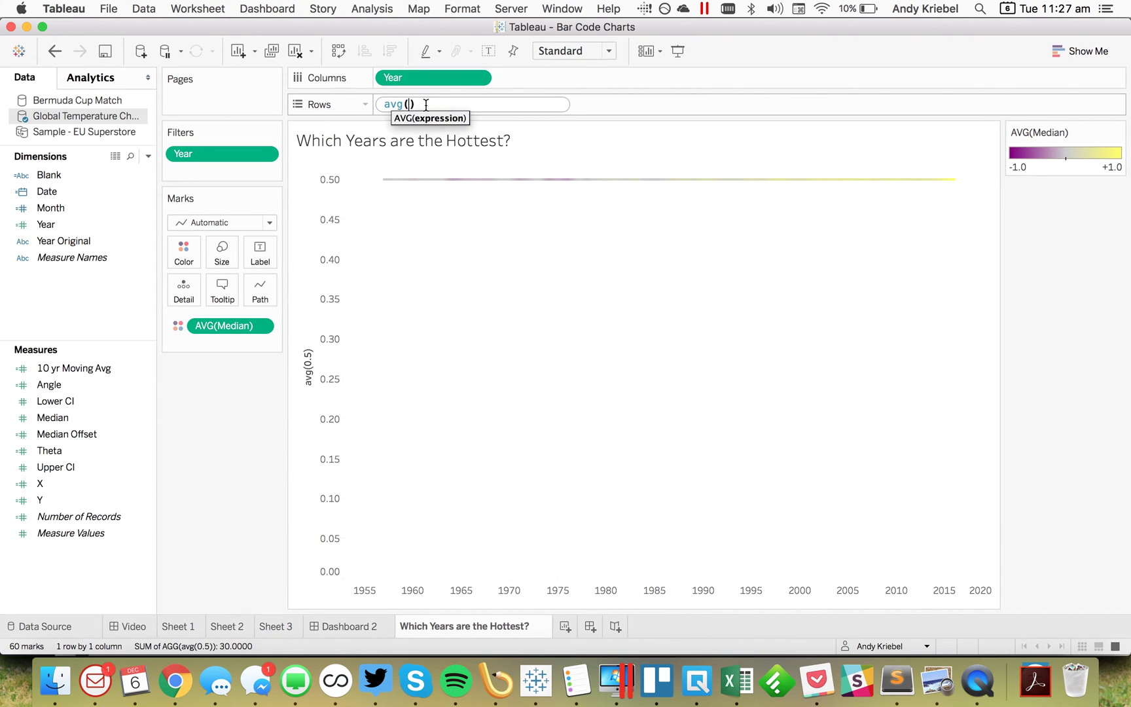
pyautogui.write('1')
pyautogui.press('Return')
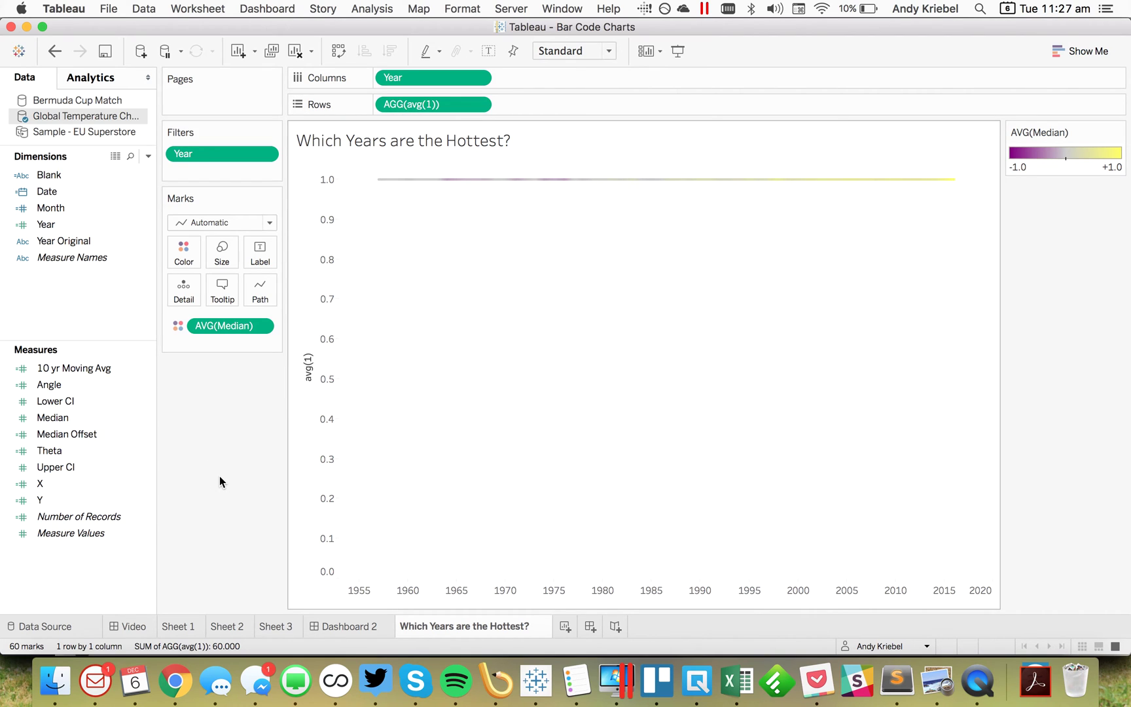
# Draw the marks as bars and reduce their size so gaps separate the years
pyautogui.click(212, 223)
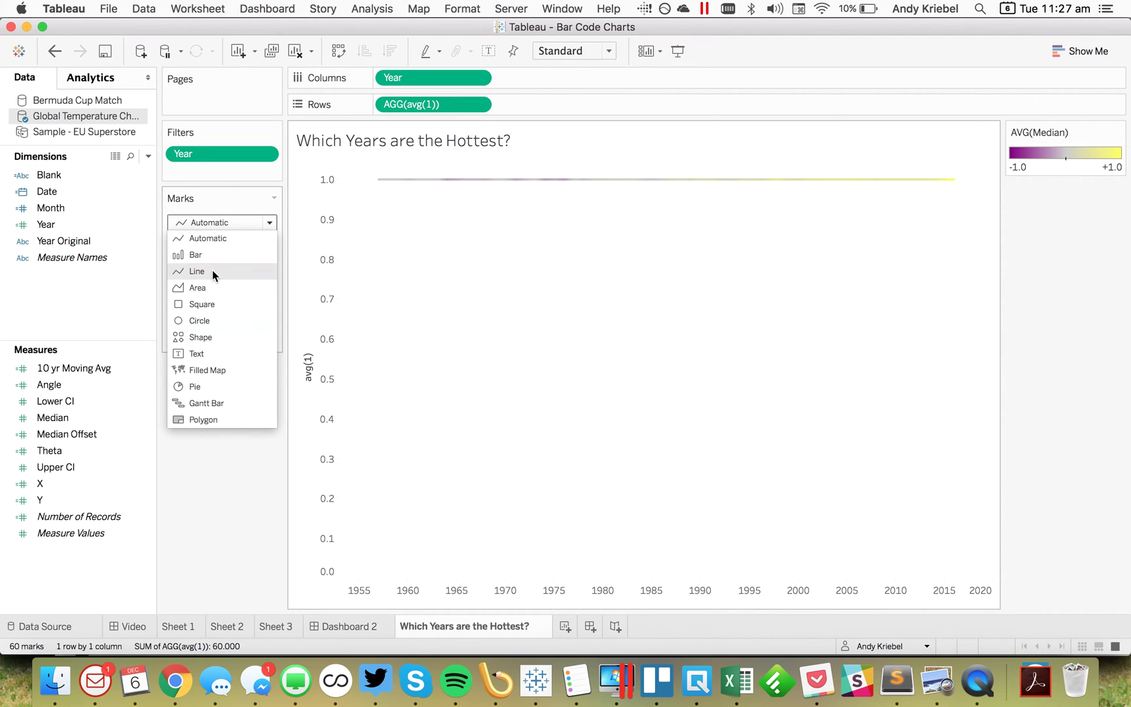
pyautogui.click(212, 253)
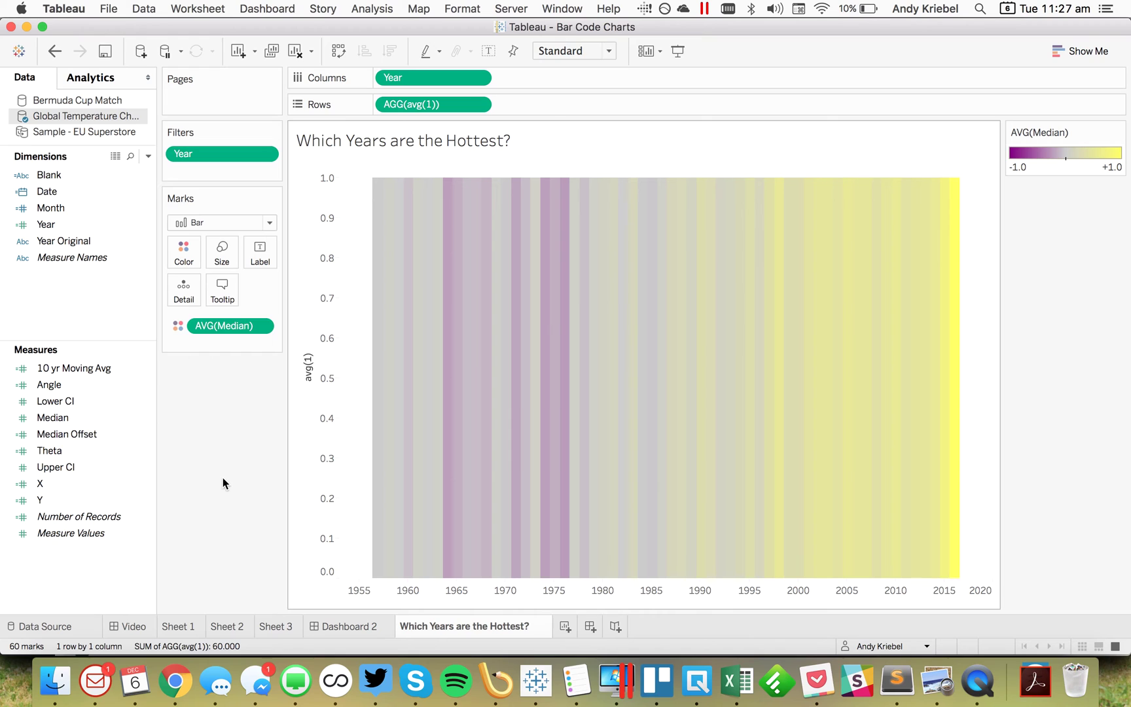
pyautogui.click(215, 253)
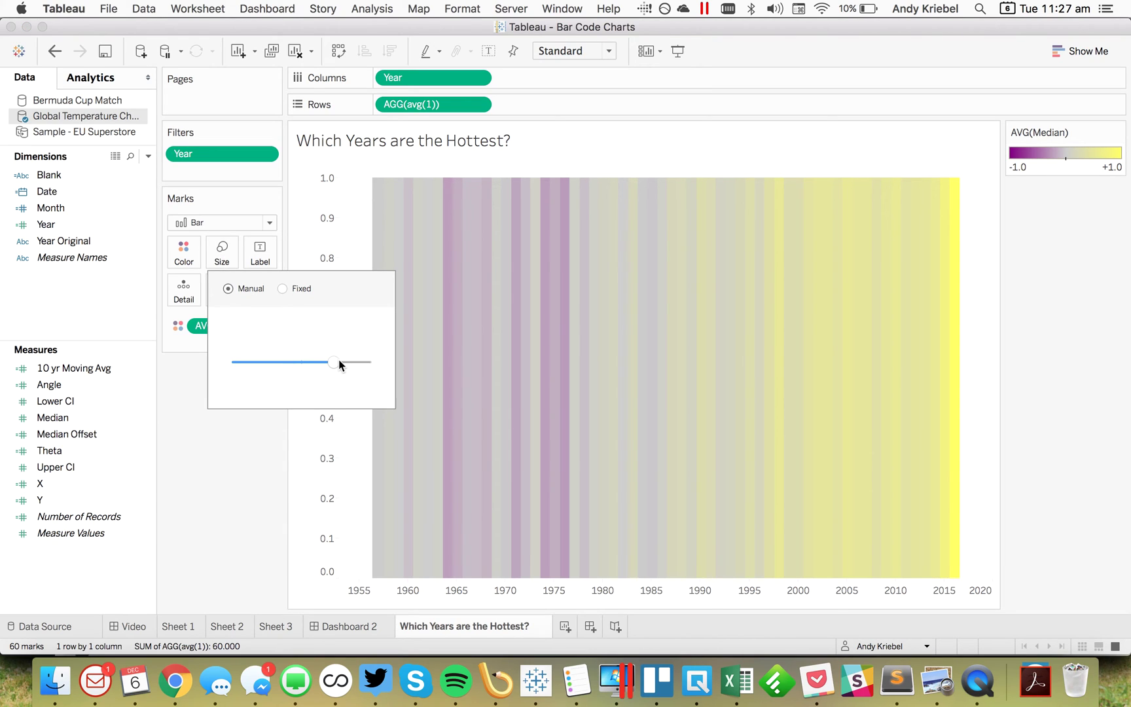
pyautogui.moveTo(338, 362); pyautogui.dragTo(282, 364)
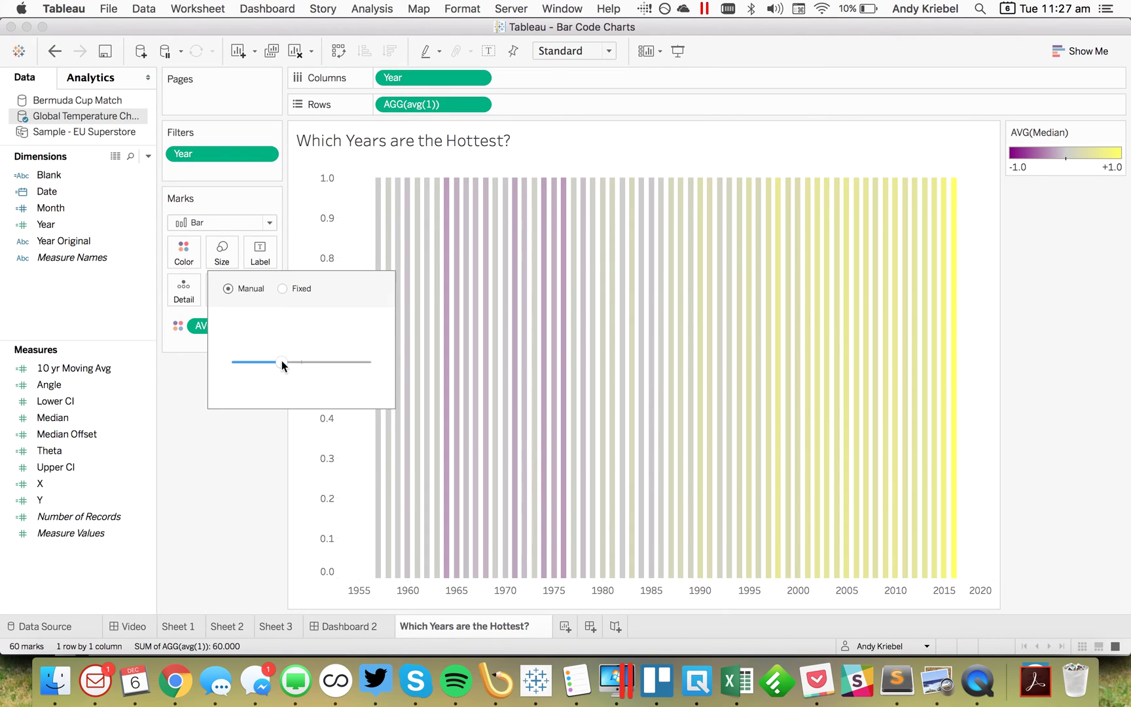
pyautogui.click(213, 498)
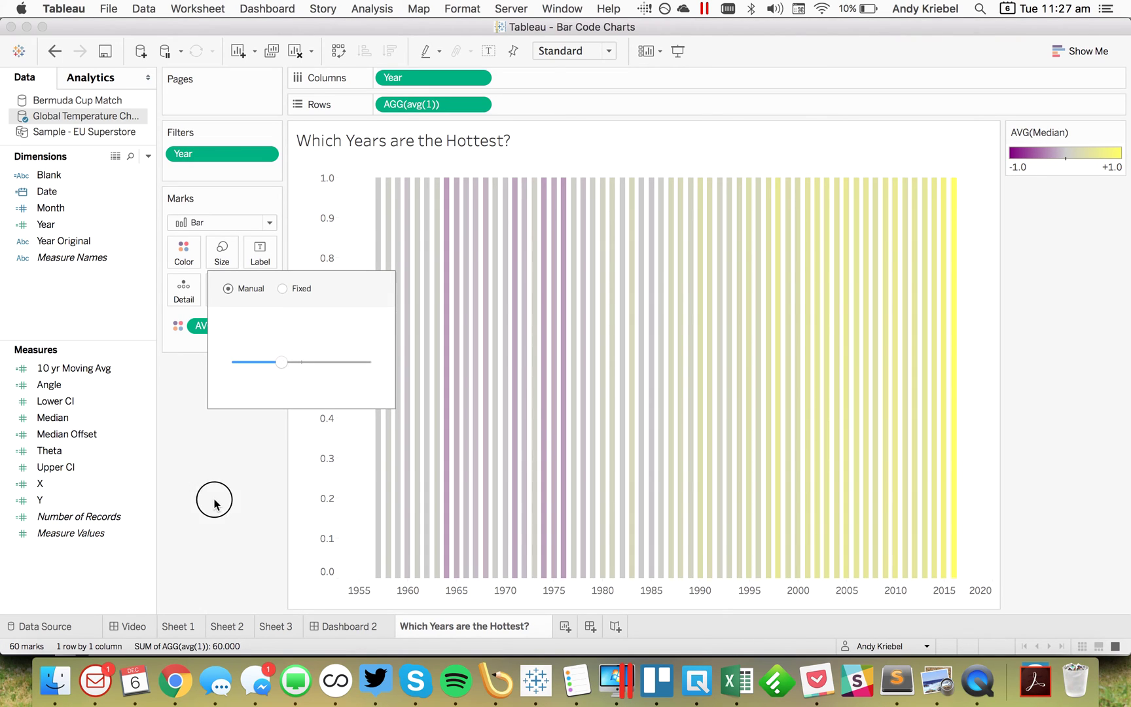
# Give the Year axis a fixed range from 1956 to 2017
pyautogui.doubleClick(392, 591)
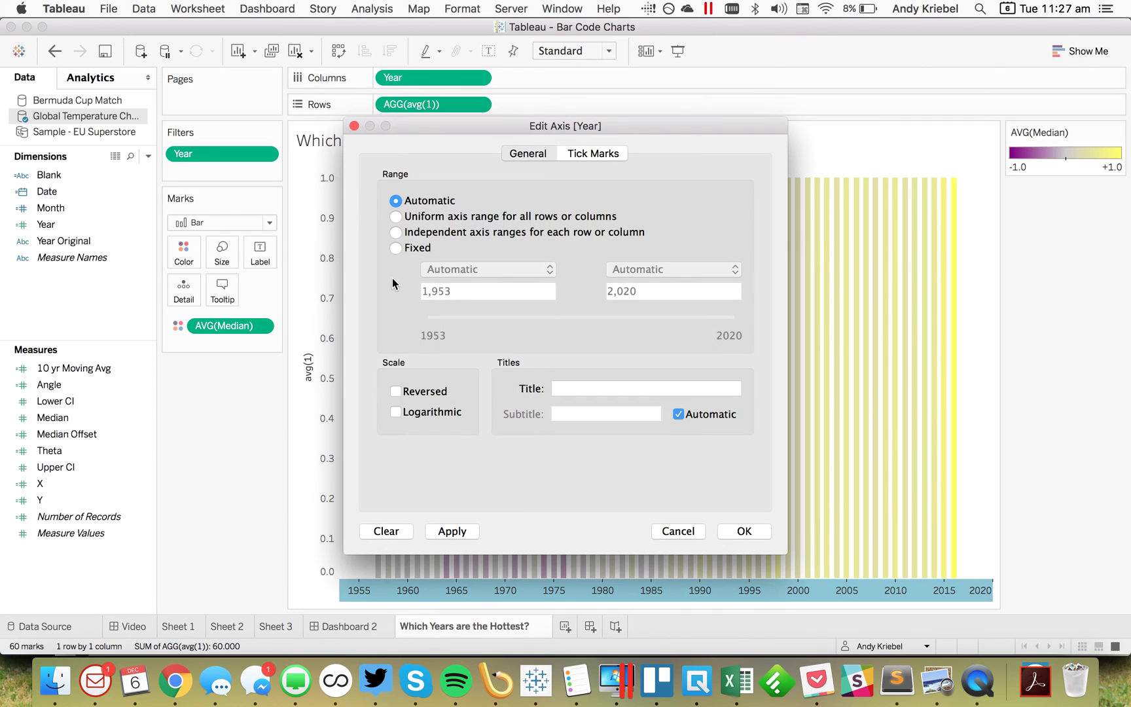
pyautogui.click(417, 248)
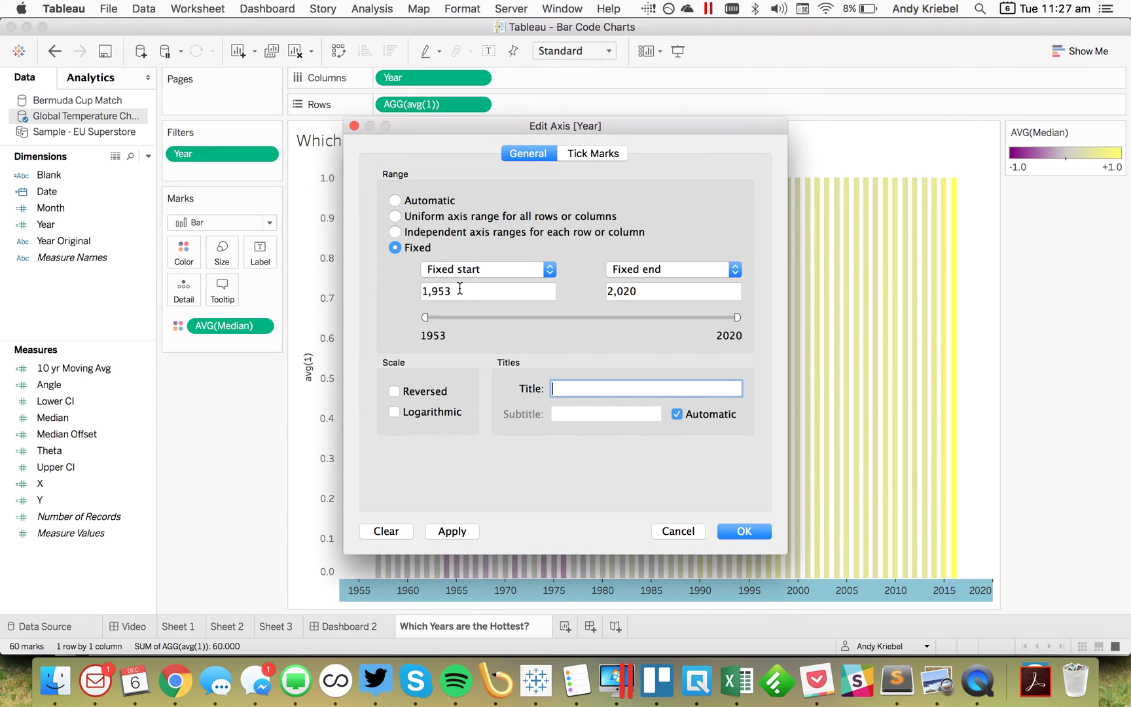
pyautogui.click(460, 289)
pyautogui.write('1956')
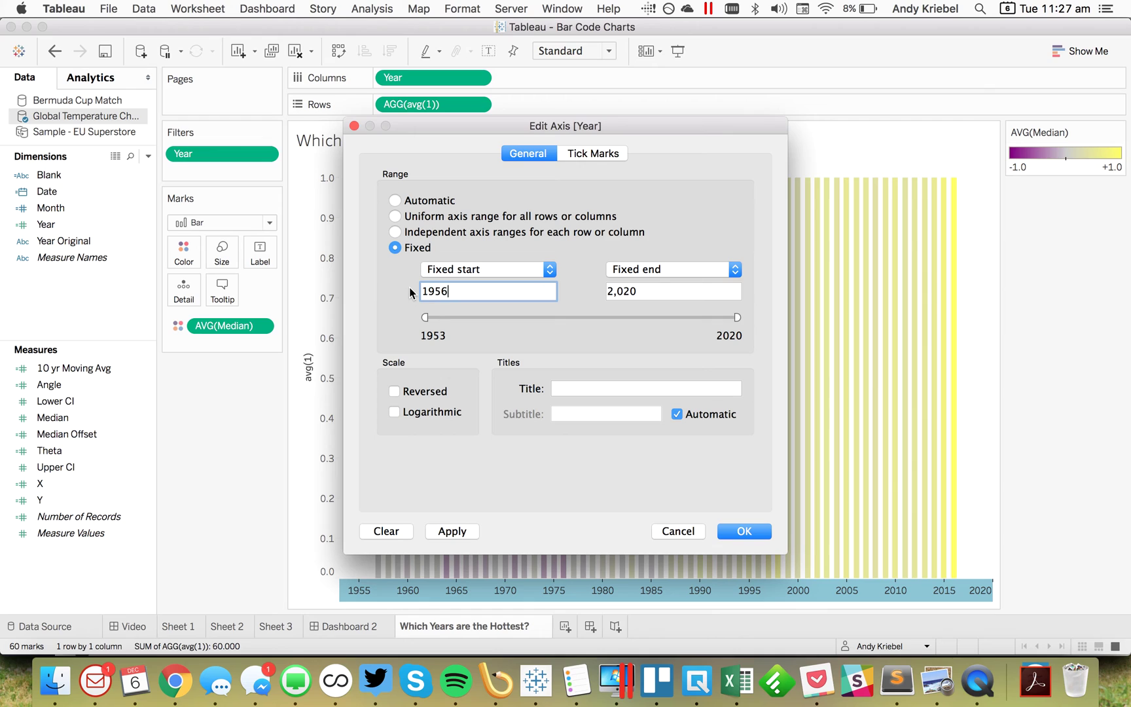
pyautogui.press('Tab')
pyautogui.write('2017')
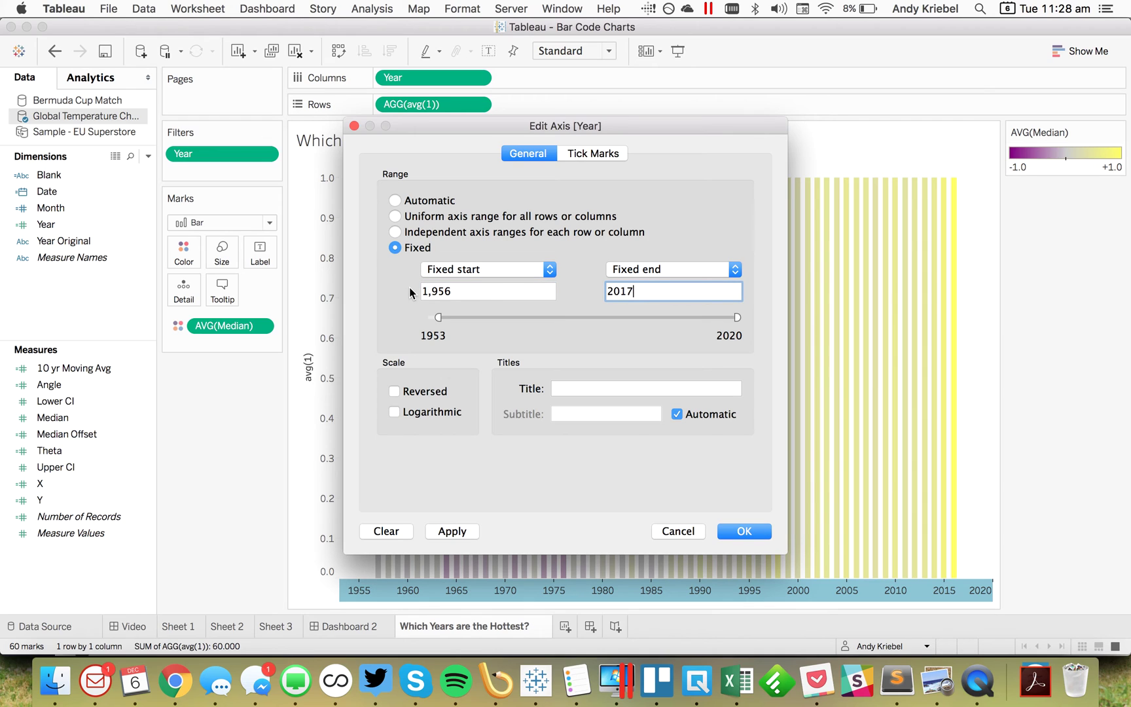
pyautogui.click(752, 530)
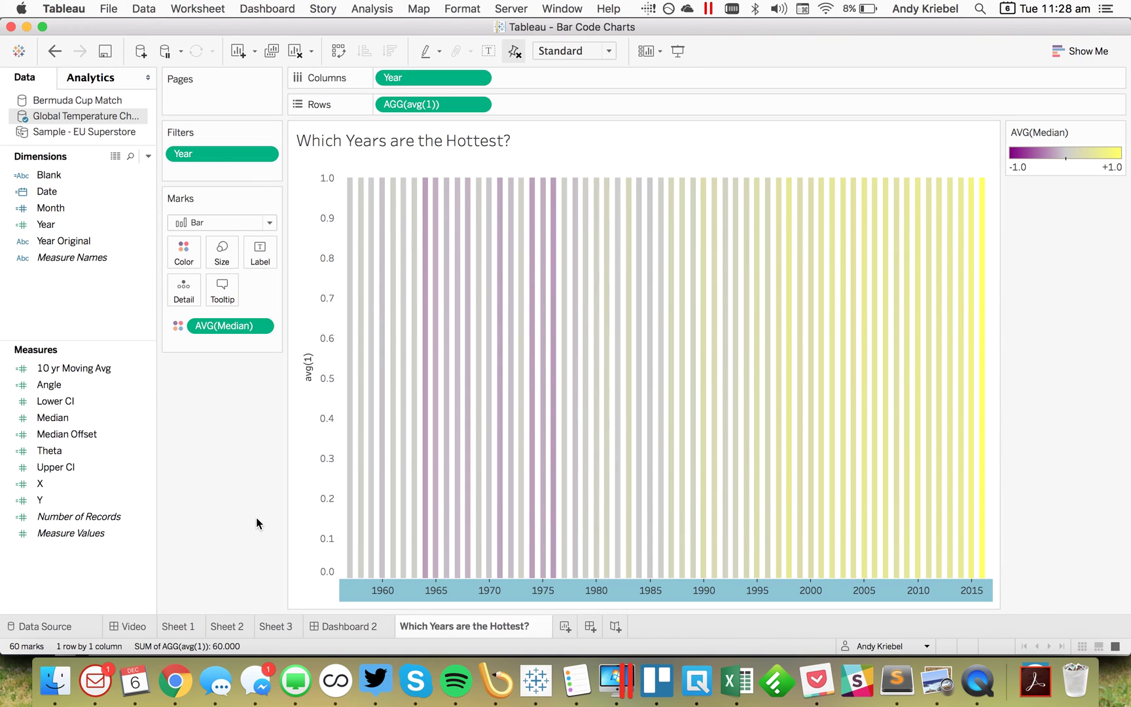
# Uncheck Show Header on the AGG(avg(1)) pill to hide the vertical axis
pyautogui.click(477, 105)
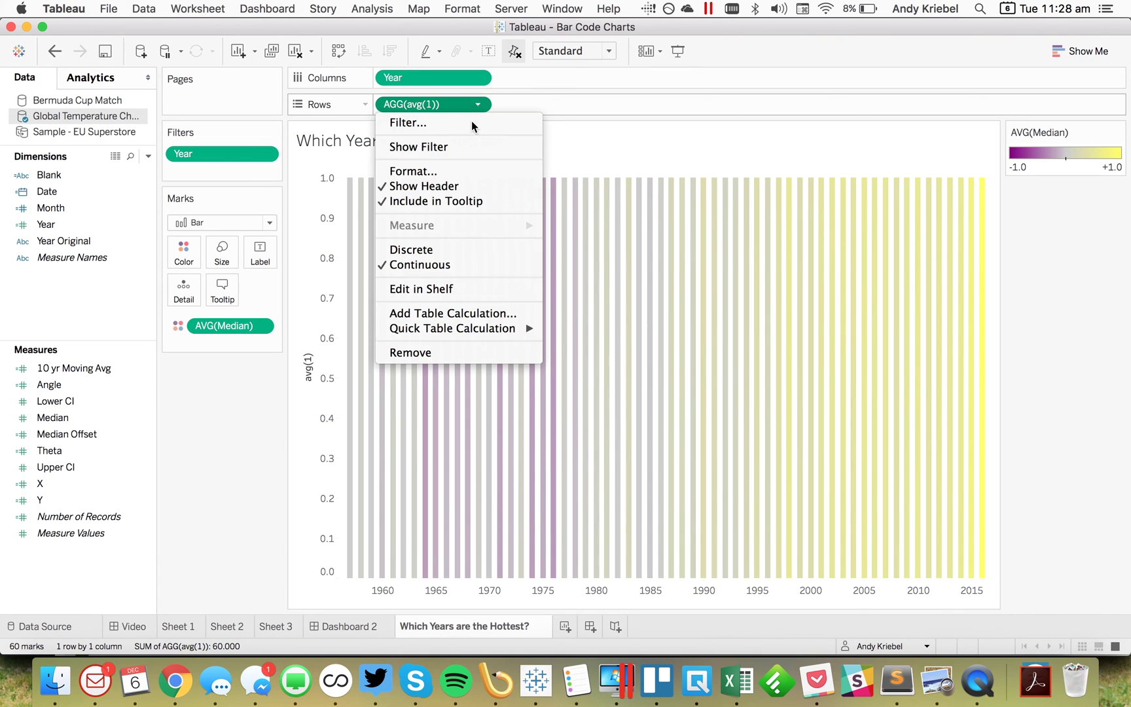
pyautogui.click(455, 187)
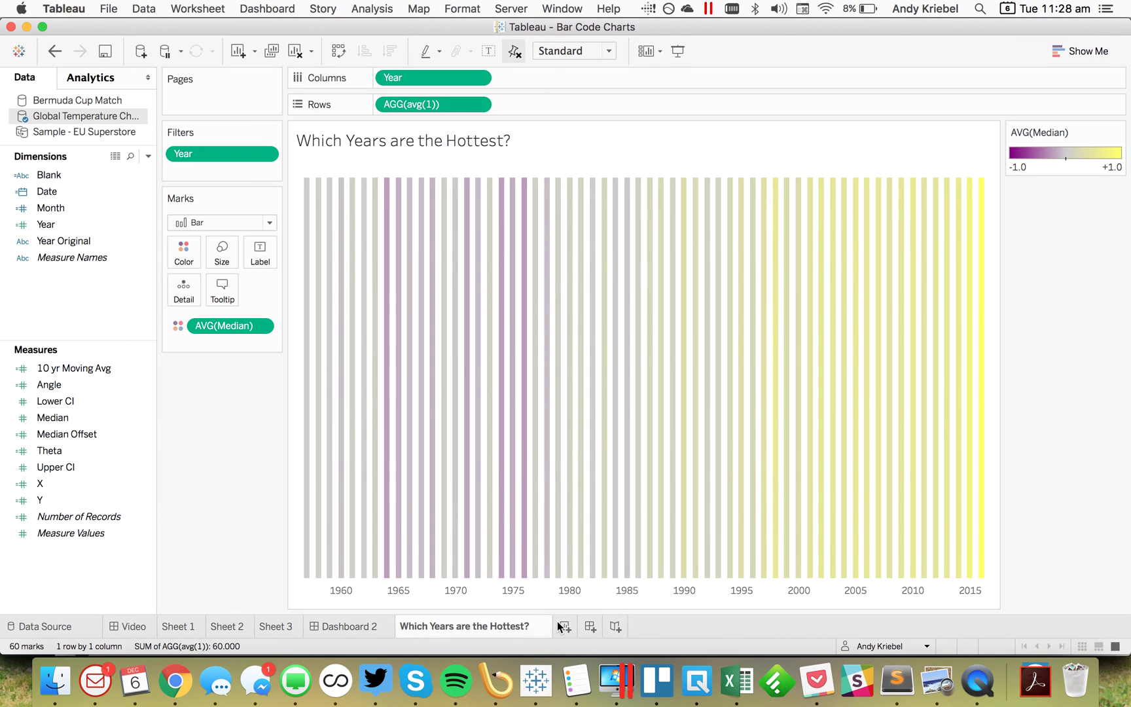
pyautogui.click(589, 627)
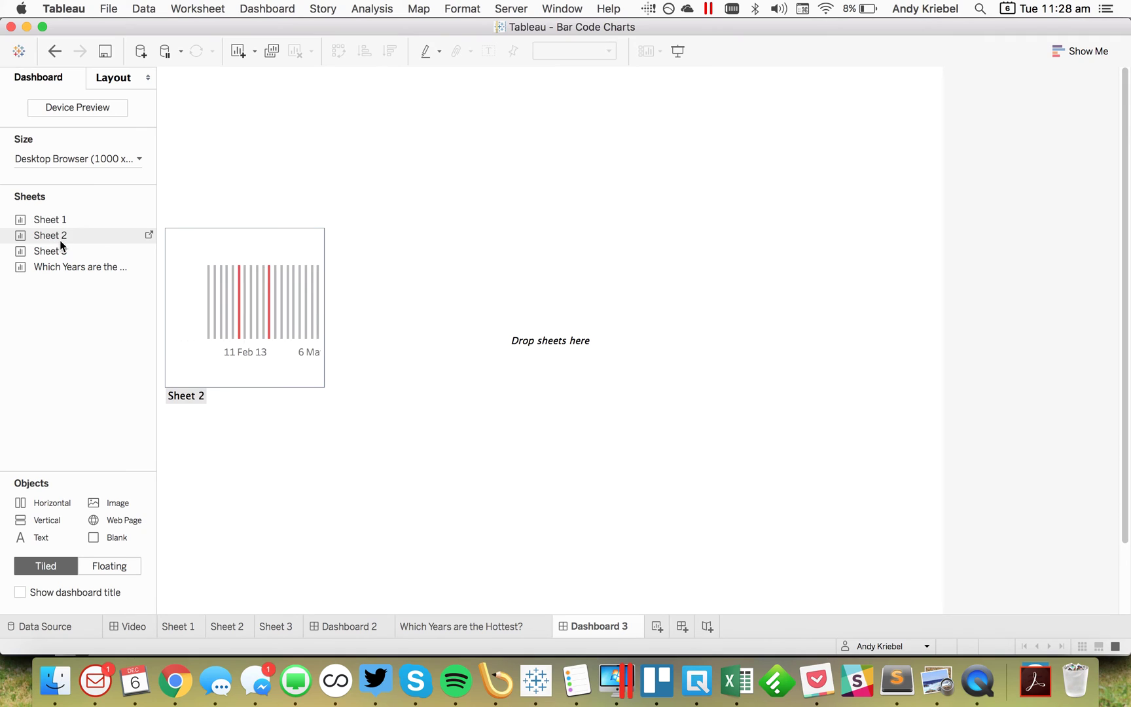
# Drag Sheet 2, Sheet 3 and Which Years are the Hottest? onto Dashboard 3, stacked
pyautogui.moveTo(77, 271)
pyautogui.click(231, 628)
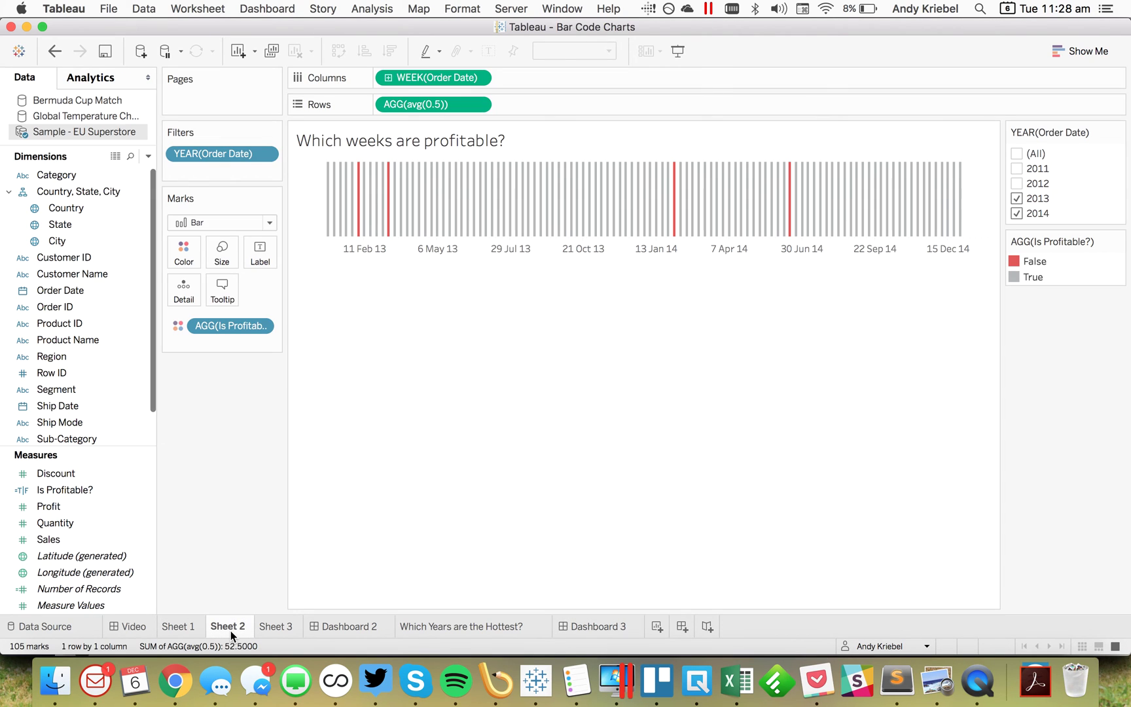
pyautogui.click(594, 625)
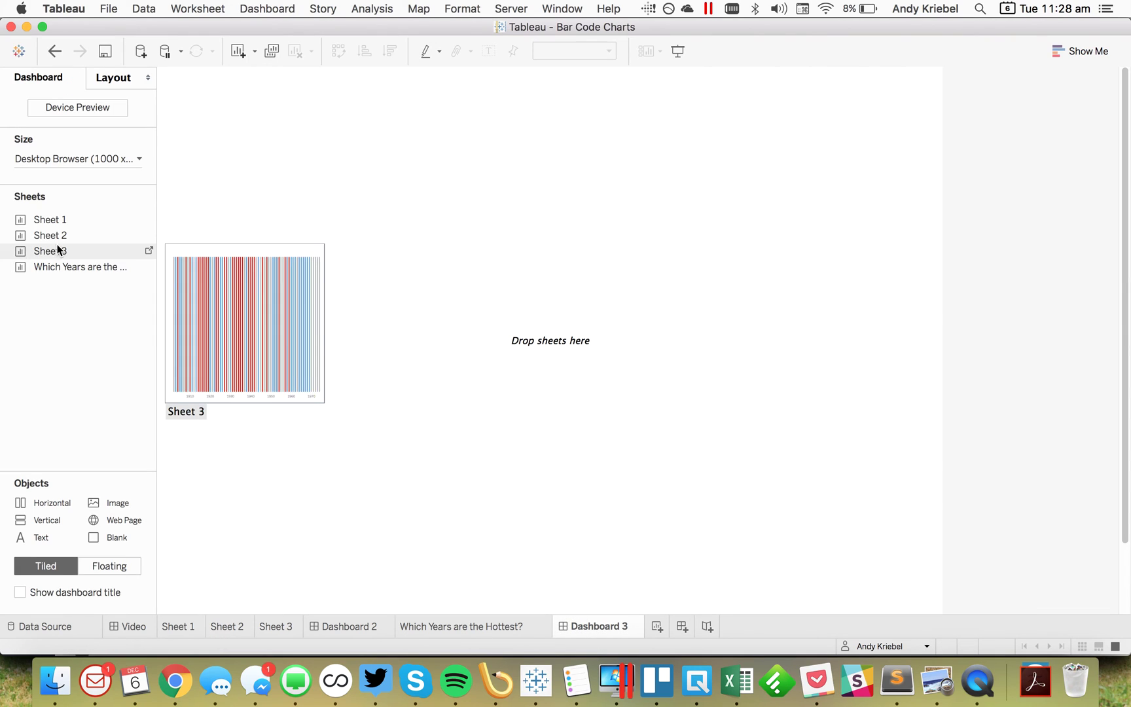
pyautogui.moveTo(62, 240)
pyautogui.moveTo(62, 241); pyautogui.dragTo(285, 151)
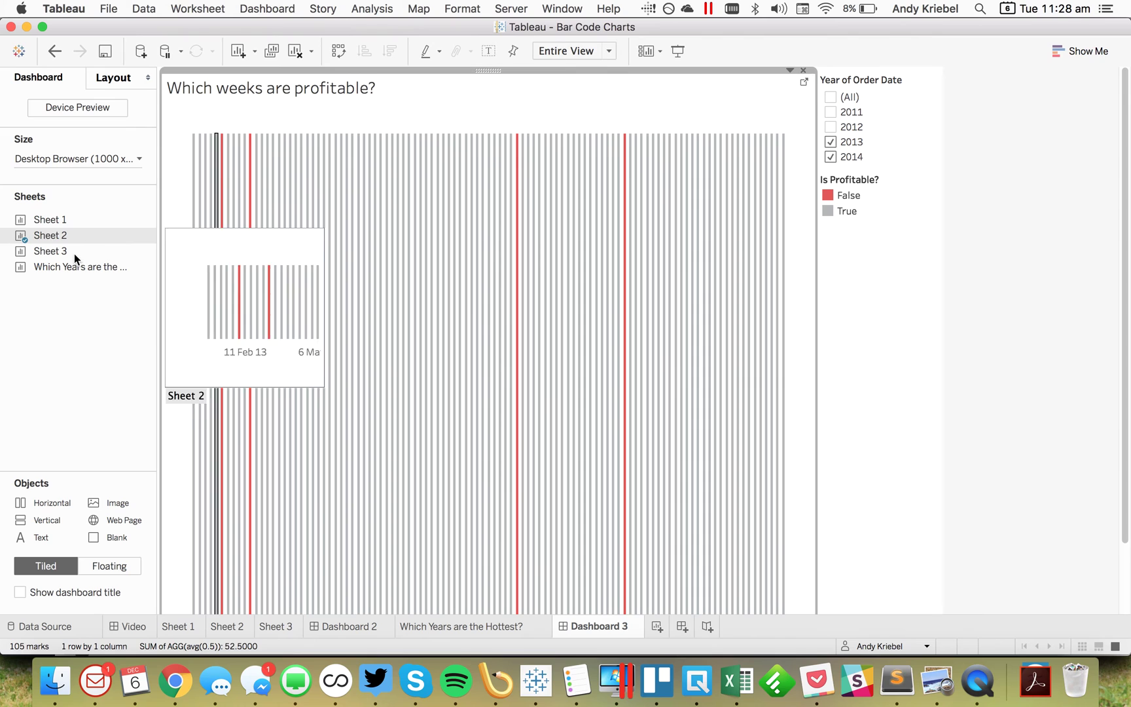
pyautogui.moveTo(74, 253); pyautogui.dragTo(498, 425)
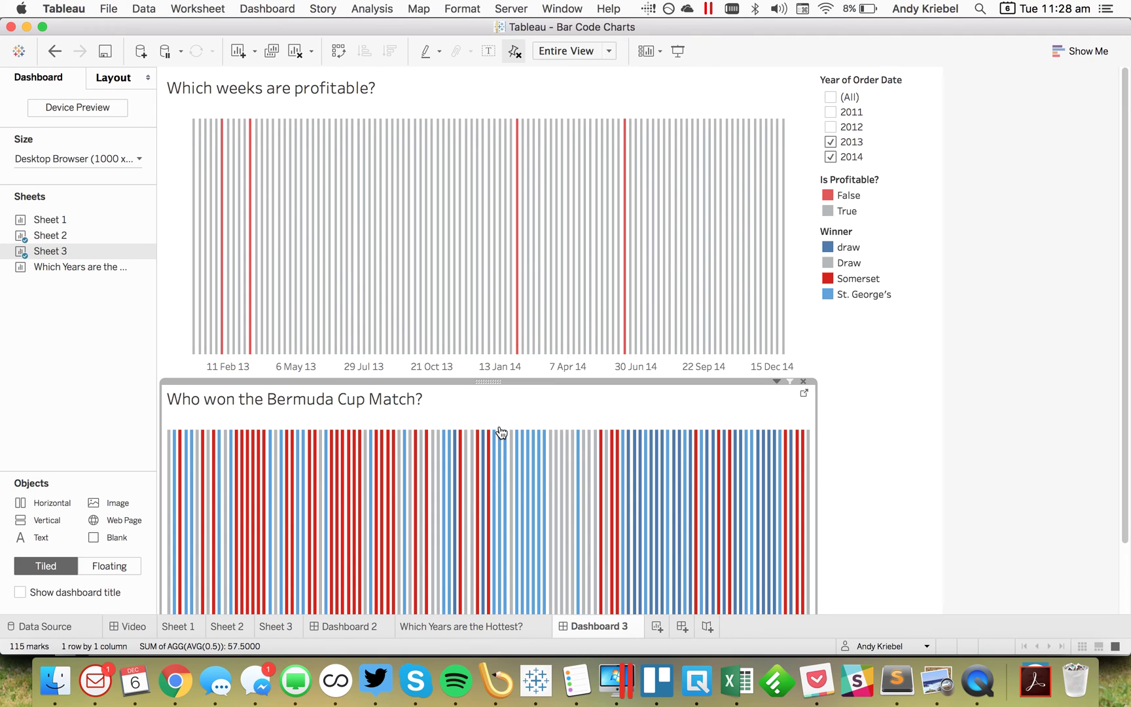
pyautogui.moveTo(76, 260); pyautogui.dragTo(388, 618)
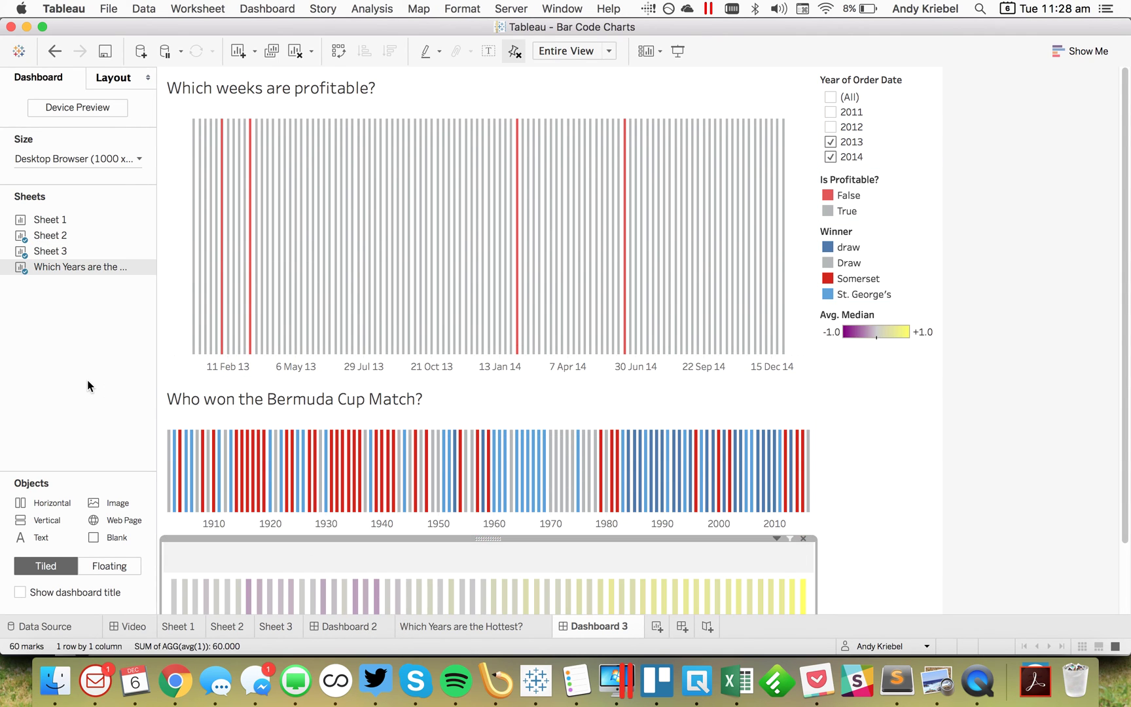
# Rearrange the weeks, Bermuda Cup and hottest-years charts into a top-to-bottom stack
pyautogui.click(53, 504)
pyautogui.moveTo(53, 504); pyautogui.dragTo(229, 244)
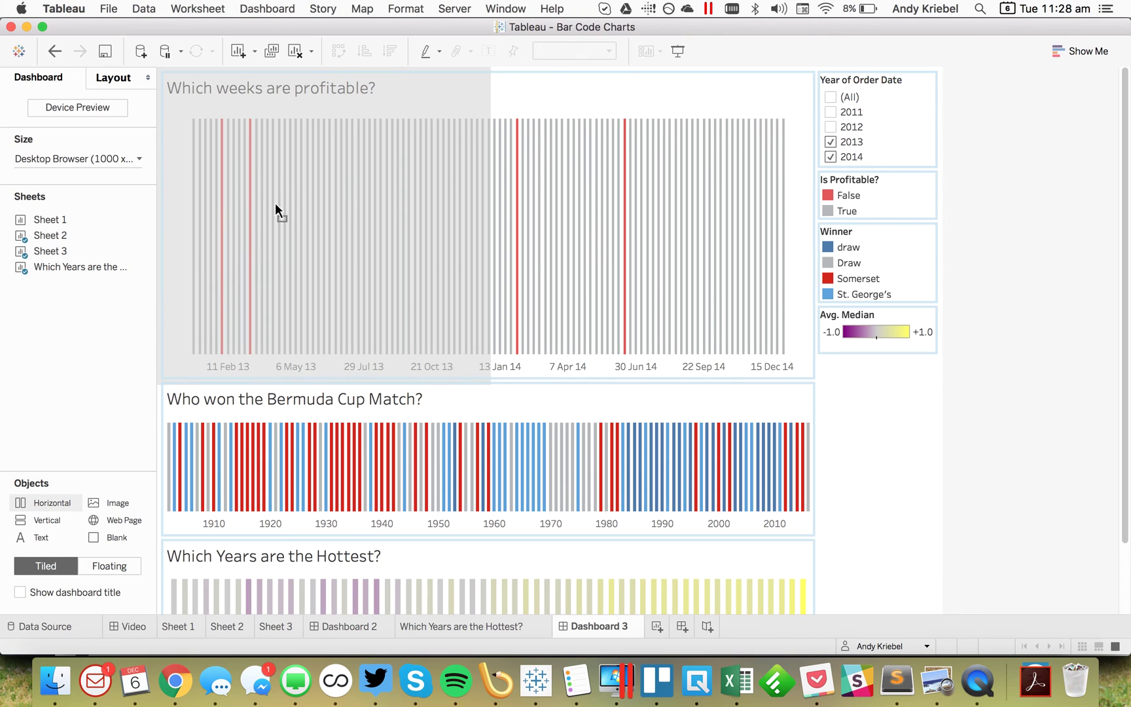
pyautogui.moveTo(275, 202)
pyautogui.mouseDown()
pyautogui.moveTo(651, 84)
pyautogui.moveTo(392, 157)
pyautogui.mouseUp()
pyautogui.moveTo(407, 337); pyautogui.dragTo(412, 347)
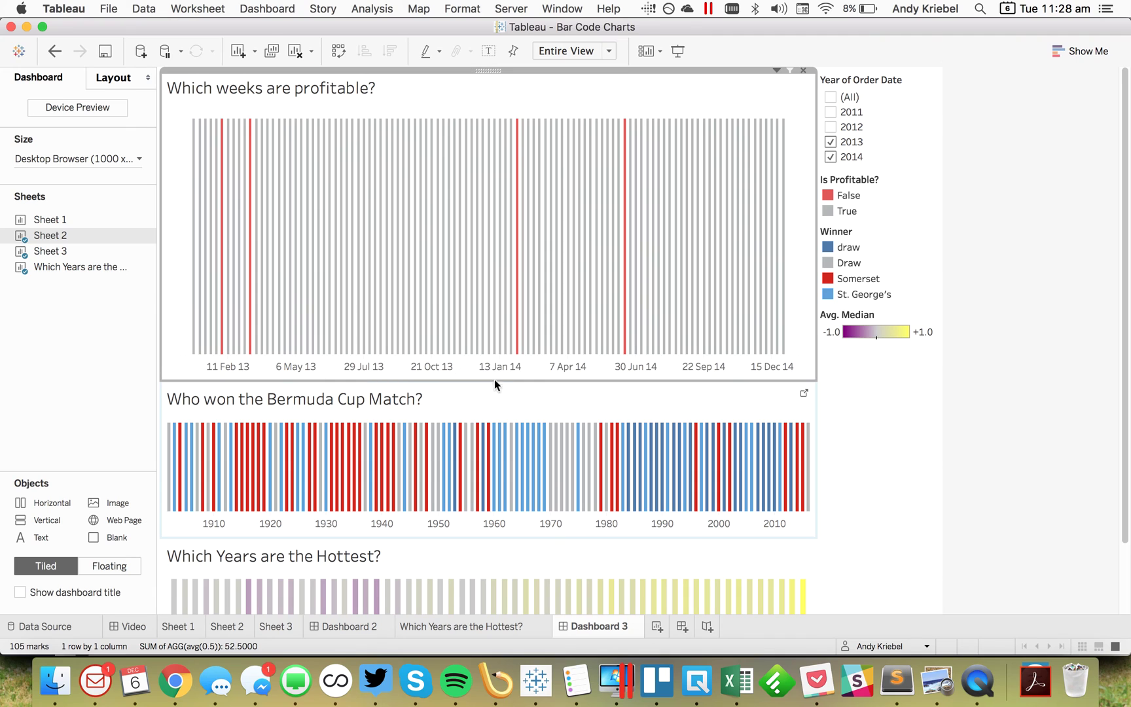
pyautogui.click(492, 387)
pyautogui.moveTo(486, 380); pyautogui.dragTo(481, 334)
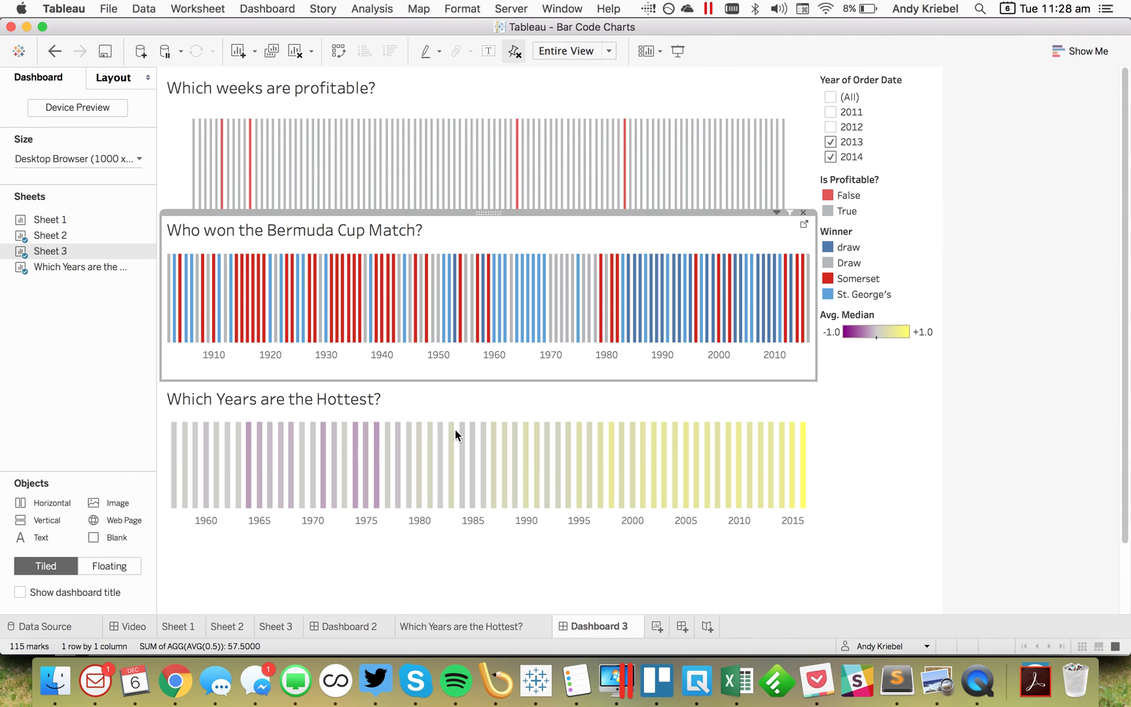
pyautogui.click(492, 395)
pyautogui.moveTo(482, 379); pyautogui.dragTo(161, 371)
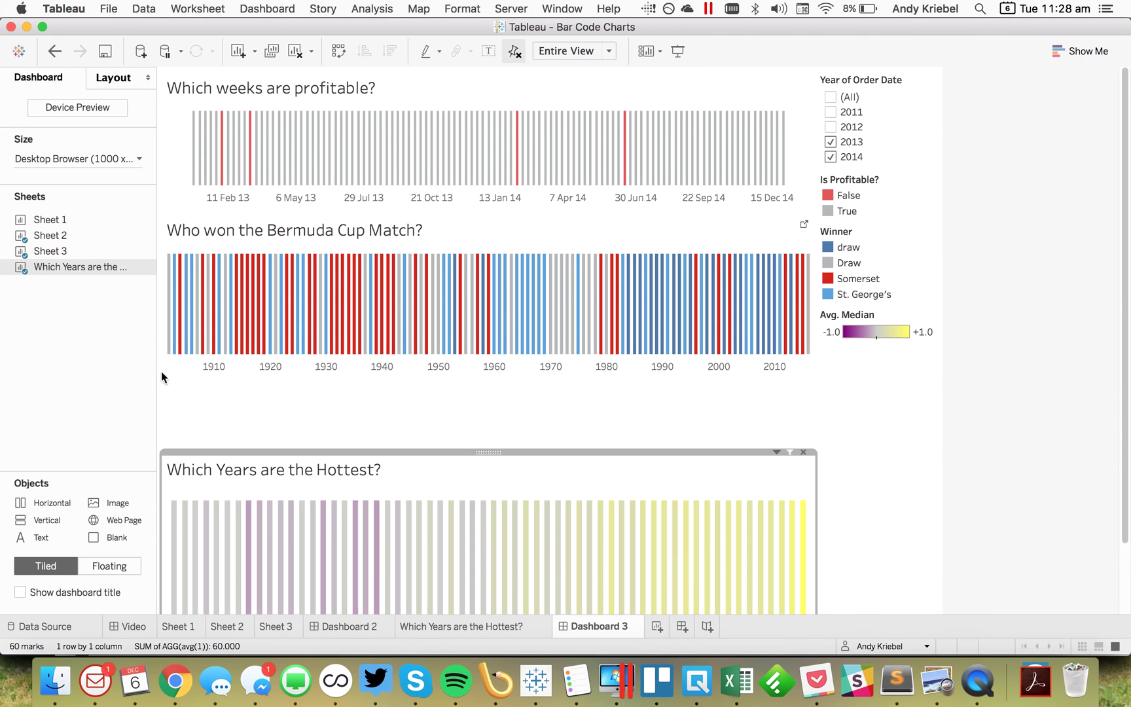
pyautogui.click(70, 281)
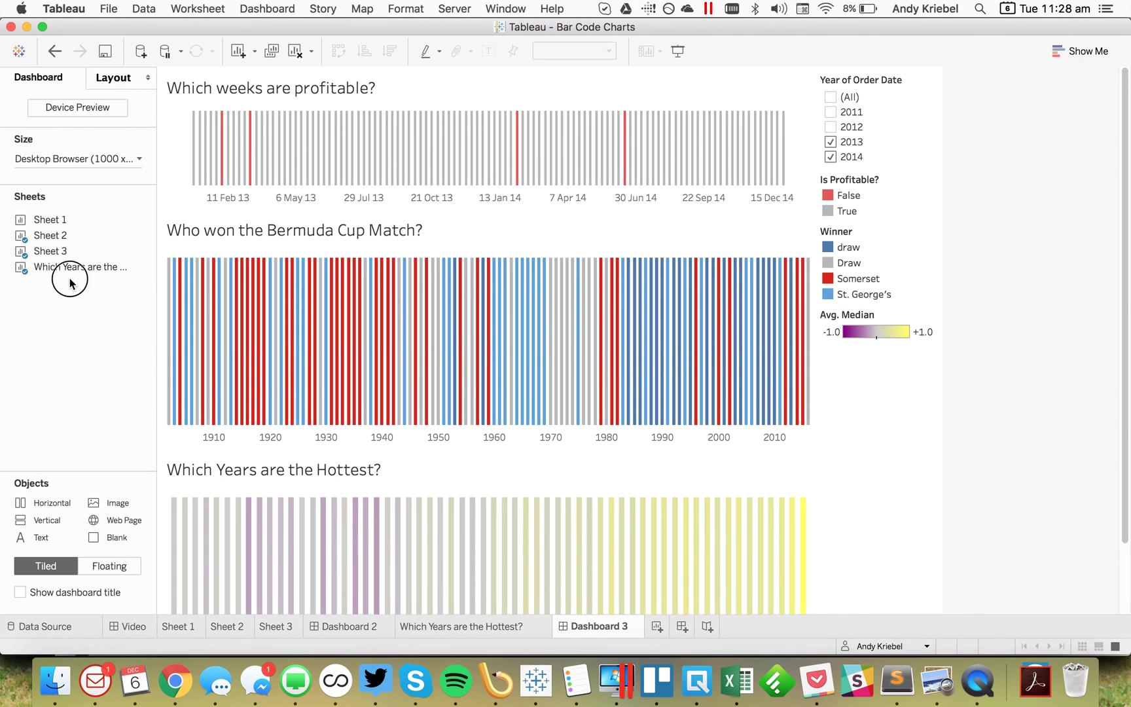
# Step the dashboard height down to 400 px for a 1000 x 400 size
pyautogui.click(102, 160)
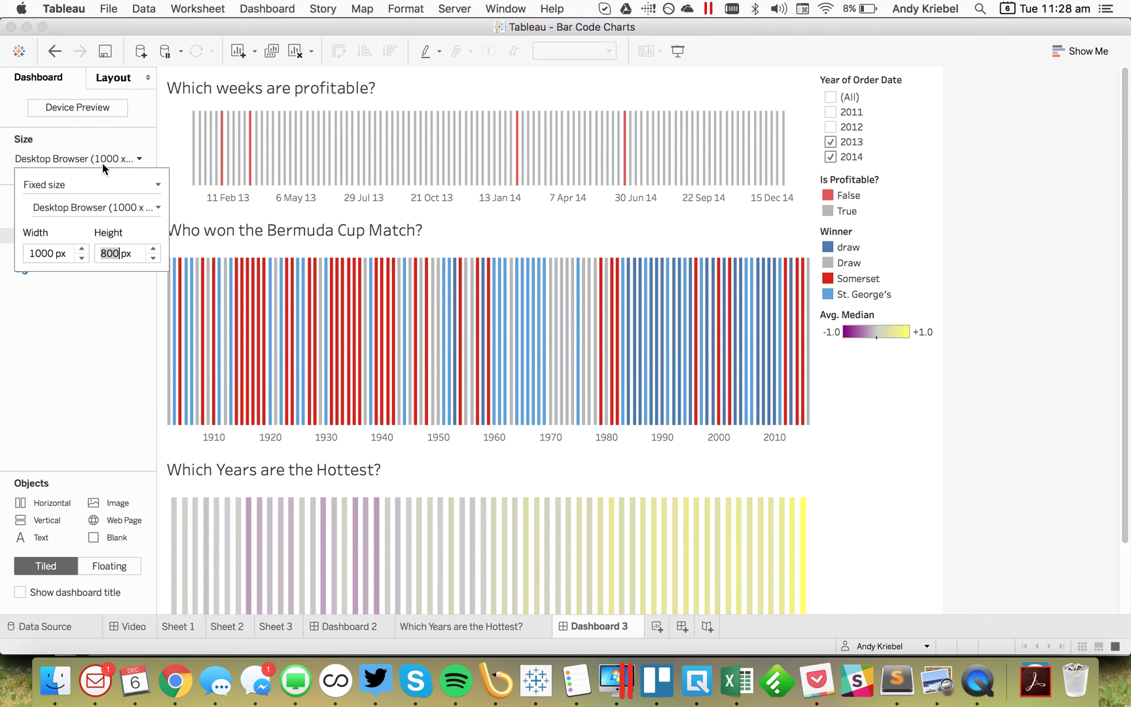
pyautogui.click(152, 259)
pyautogui.click(152, 259)
pyautogui.click(152, 259)
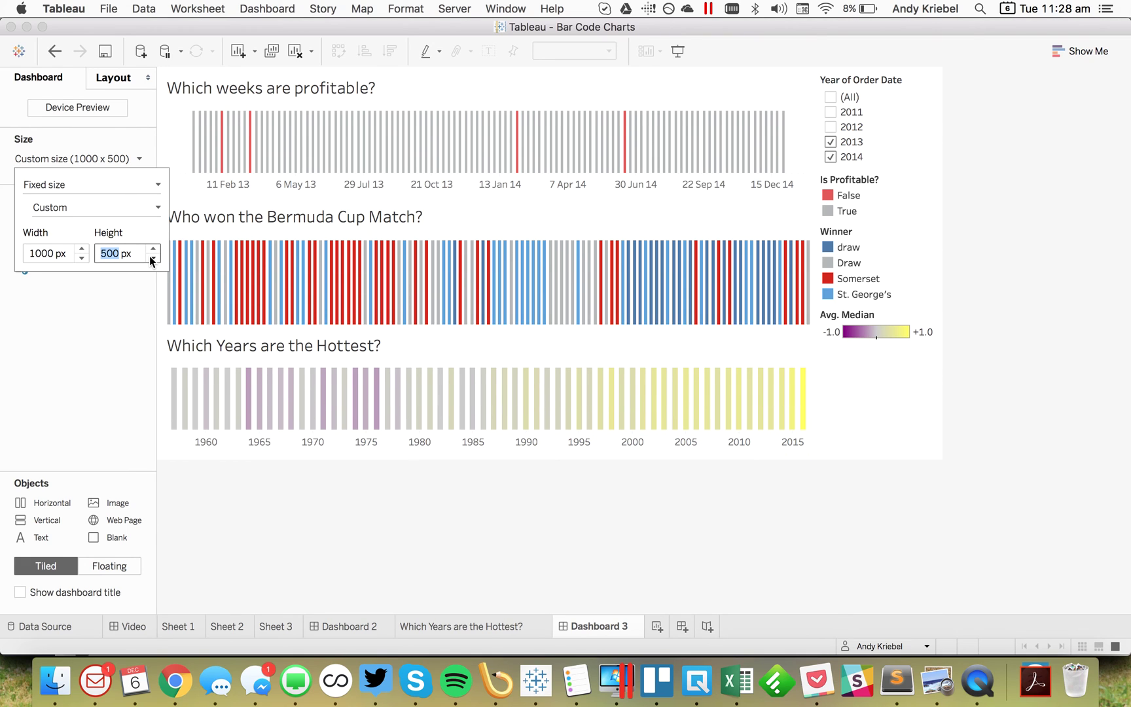
pyautogui.click(152, 259)
pyautogui.click(279, 428)
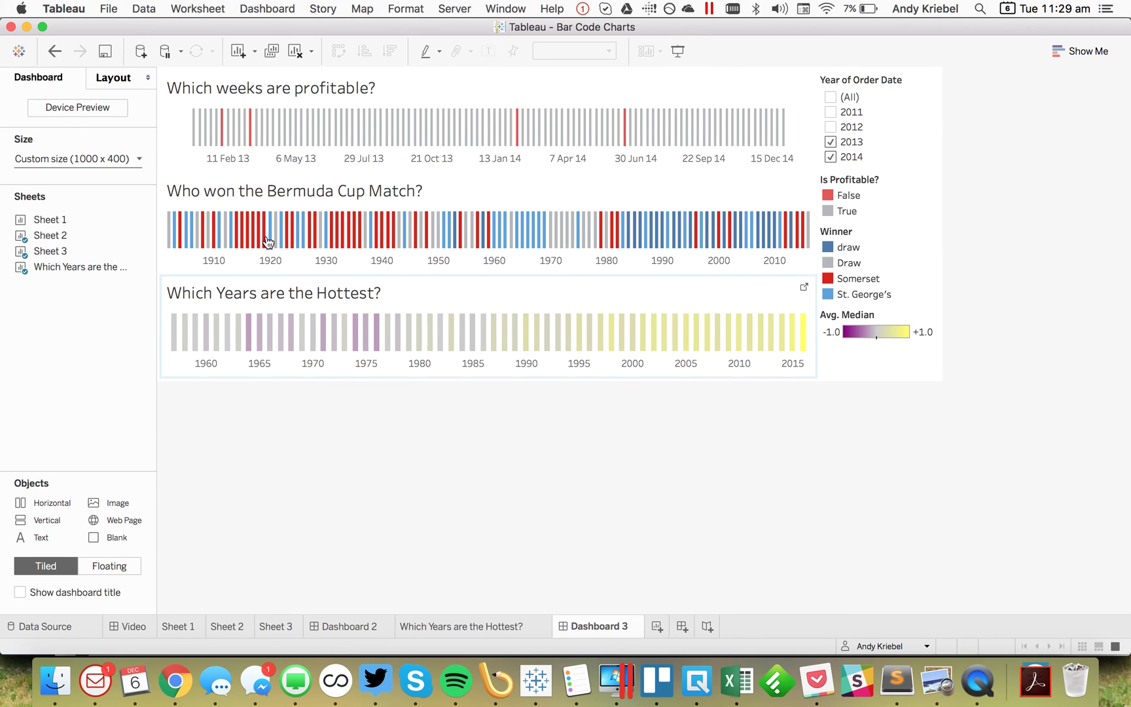
# Fix the weekly chart's date axis to start on 15 December 2012
pyautogui.click(269, 162)
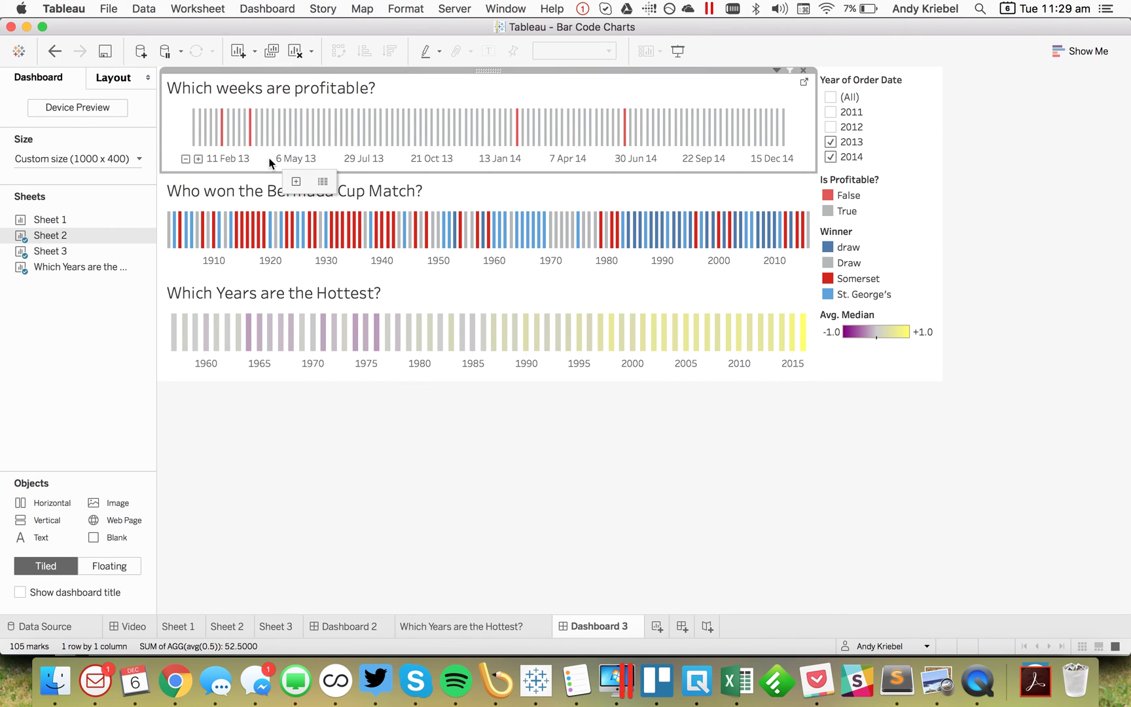
pyautogui.doubleClick(269, 162)
pyautogui.click(677, 531)
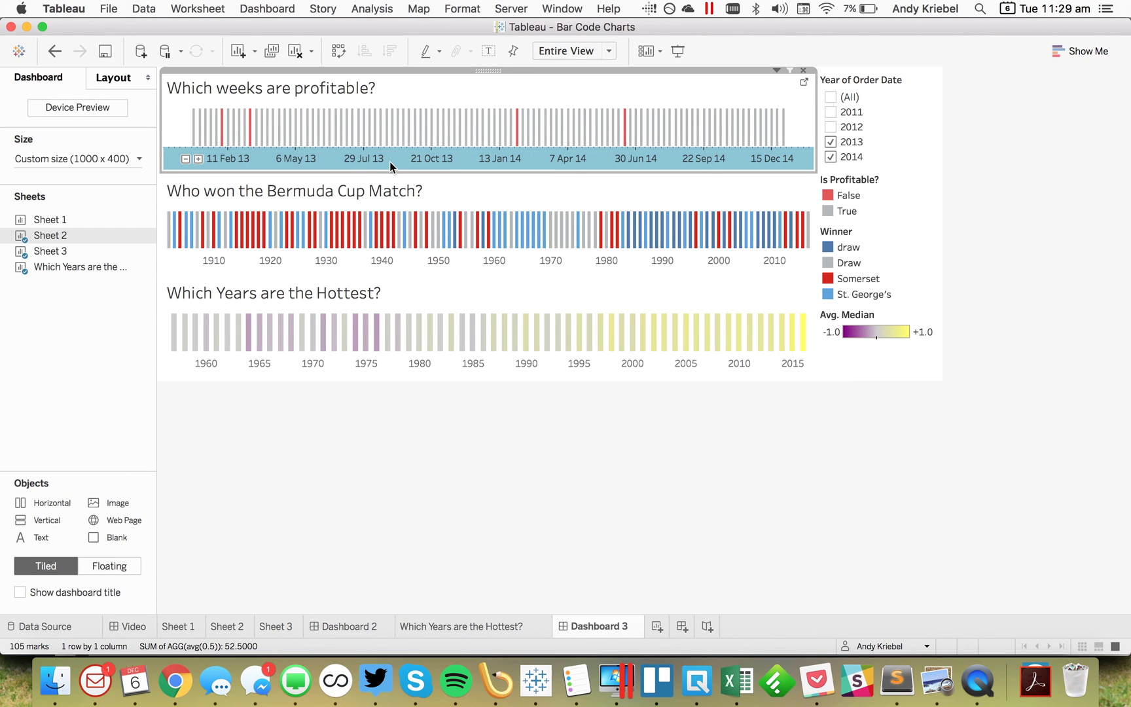
pyautogui.click(390, 161)
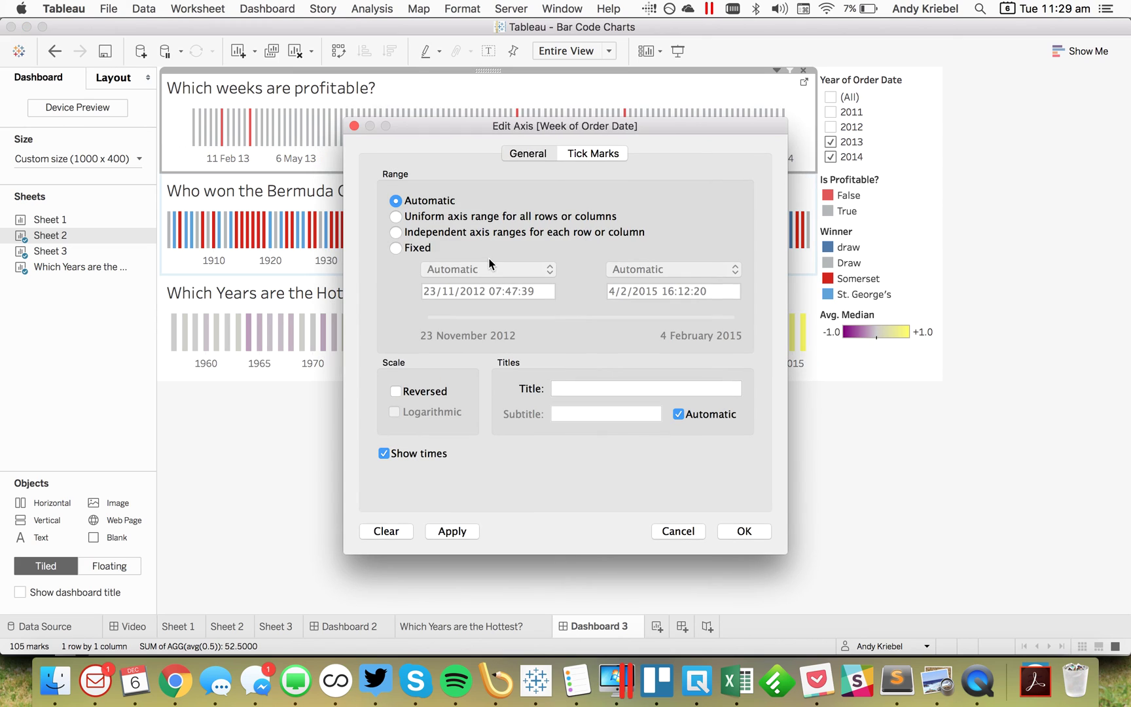
pyautogui.click(419, 249)
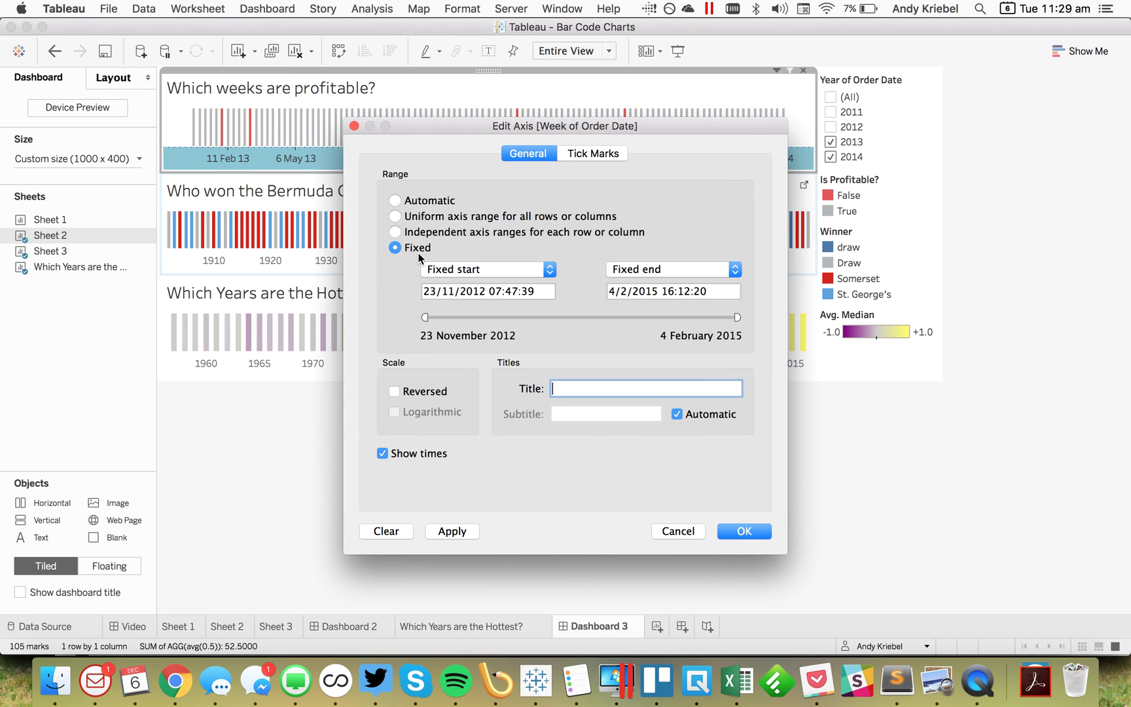
pyautogui.click(450, 289)
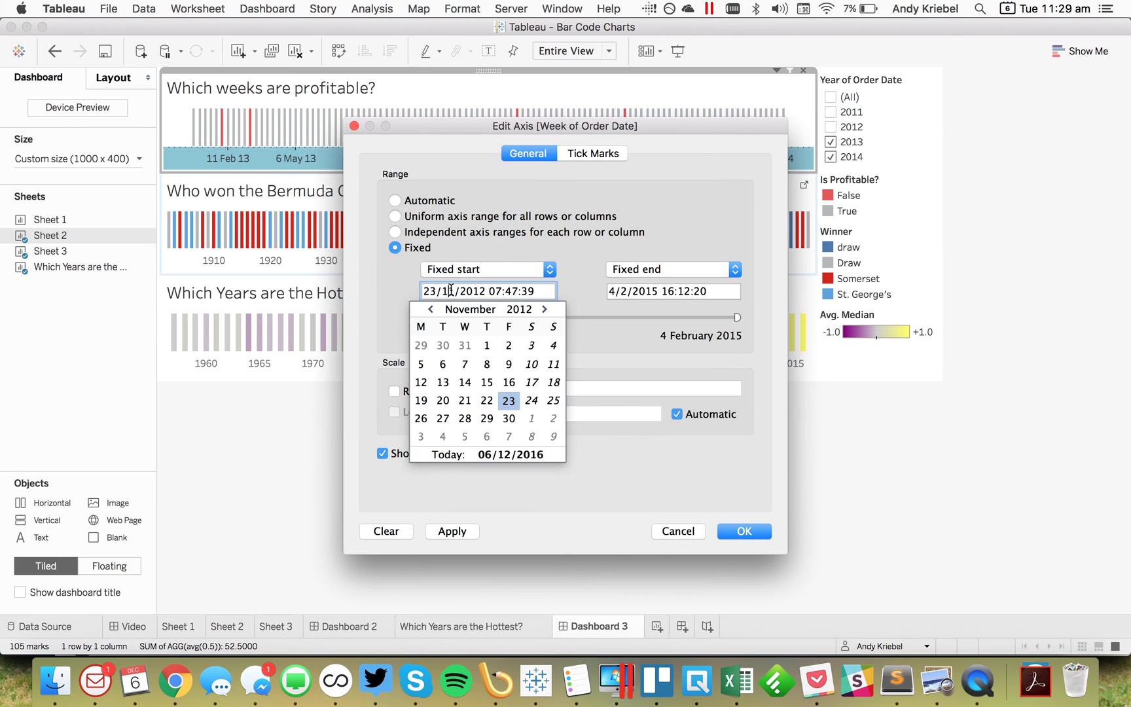
pyautogui.click(545, 308)
pyautogui.click(531, 382)
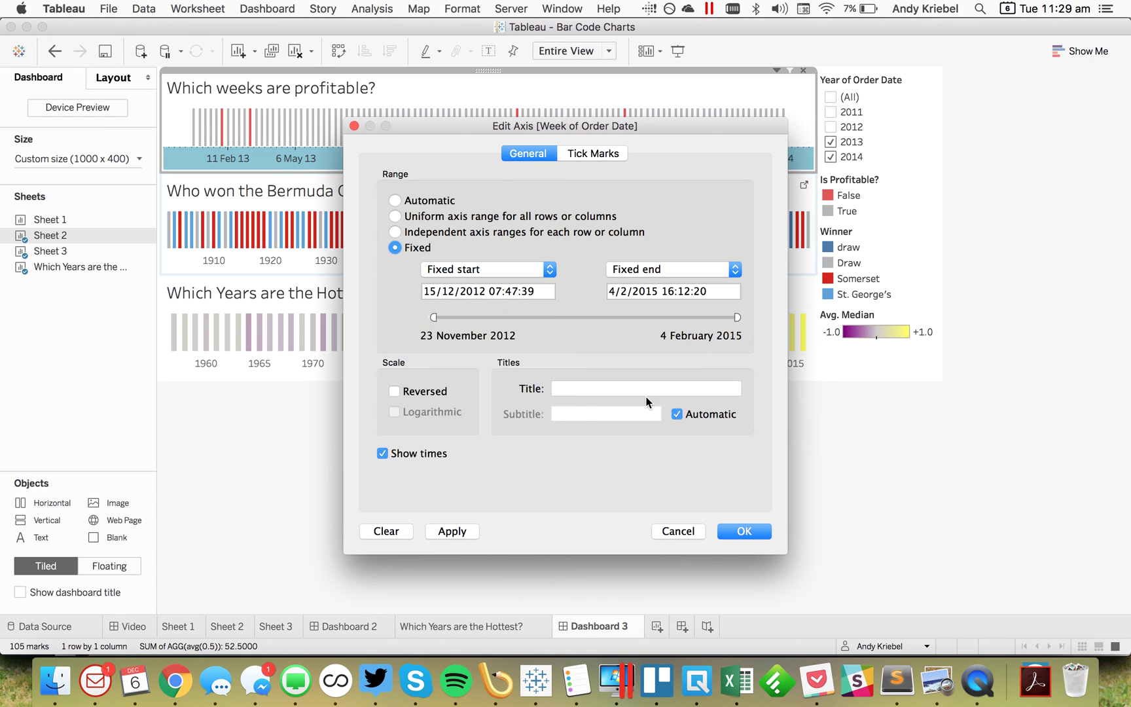
pyautogui.click(724, 529)
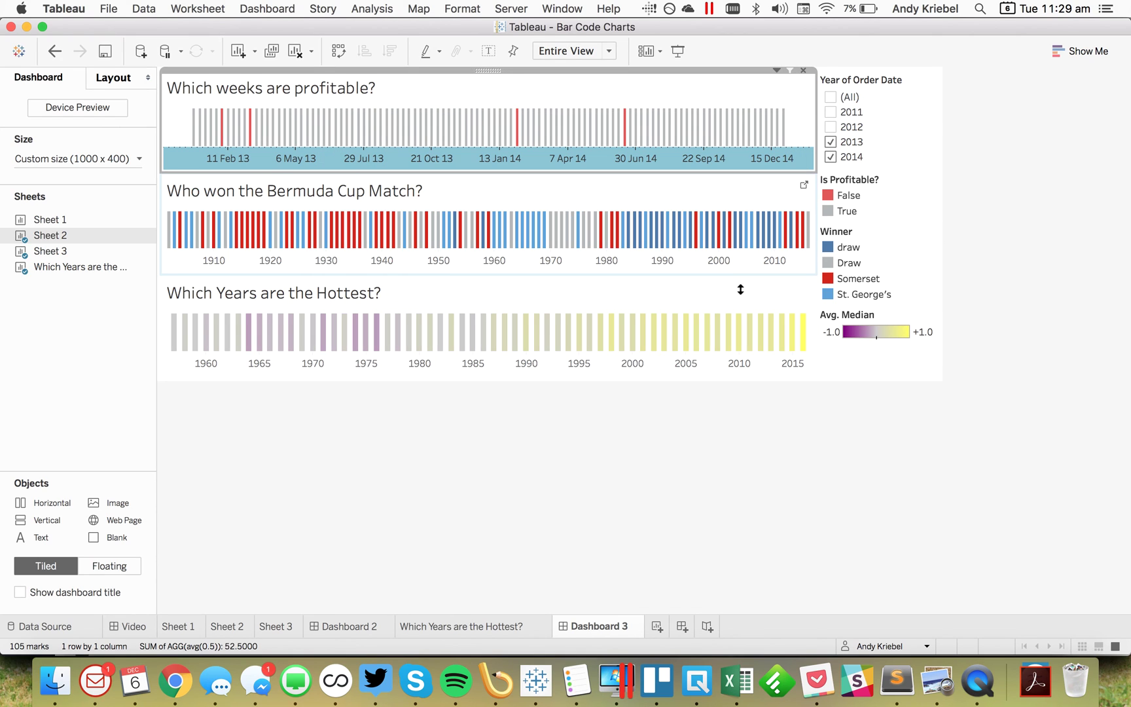
# Set the fixed date axis end to 15 January 2015
pyautogui.moveTo(784, 137)
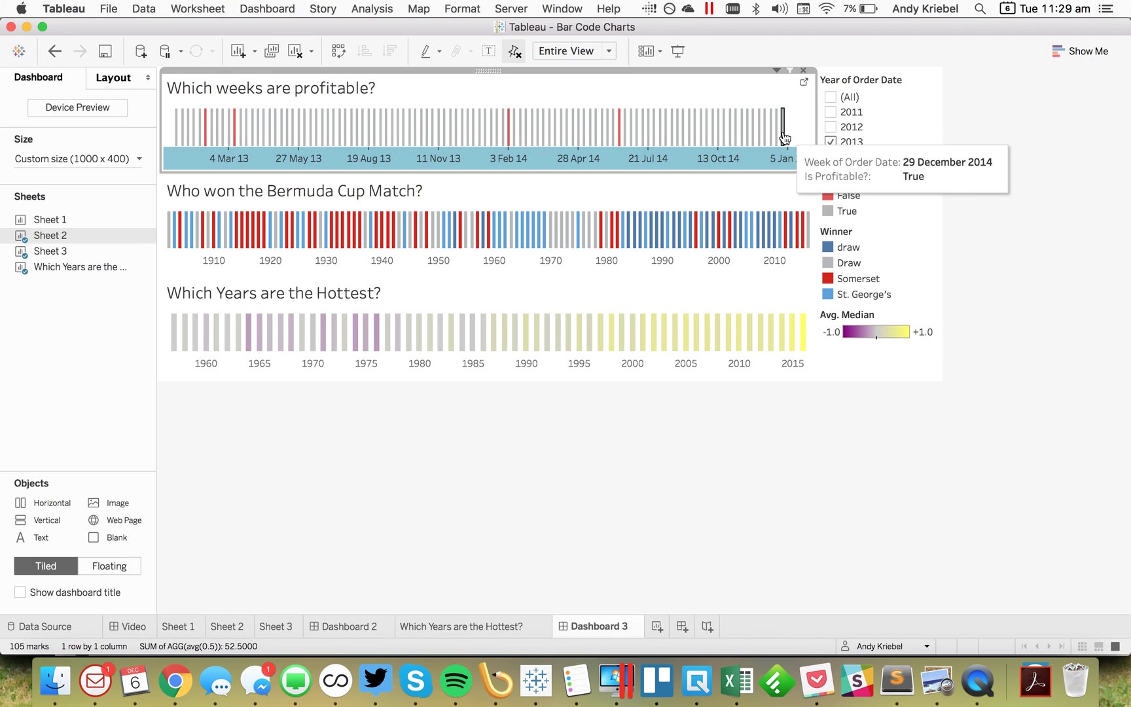
pyautogui.doubleClick(745, 158)
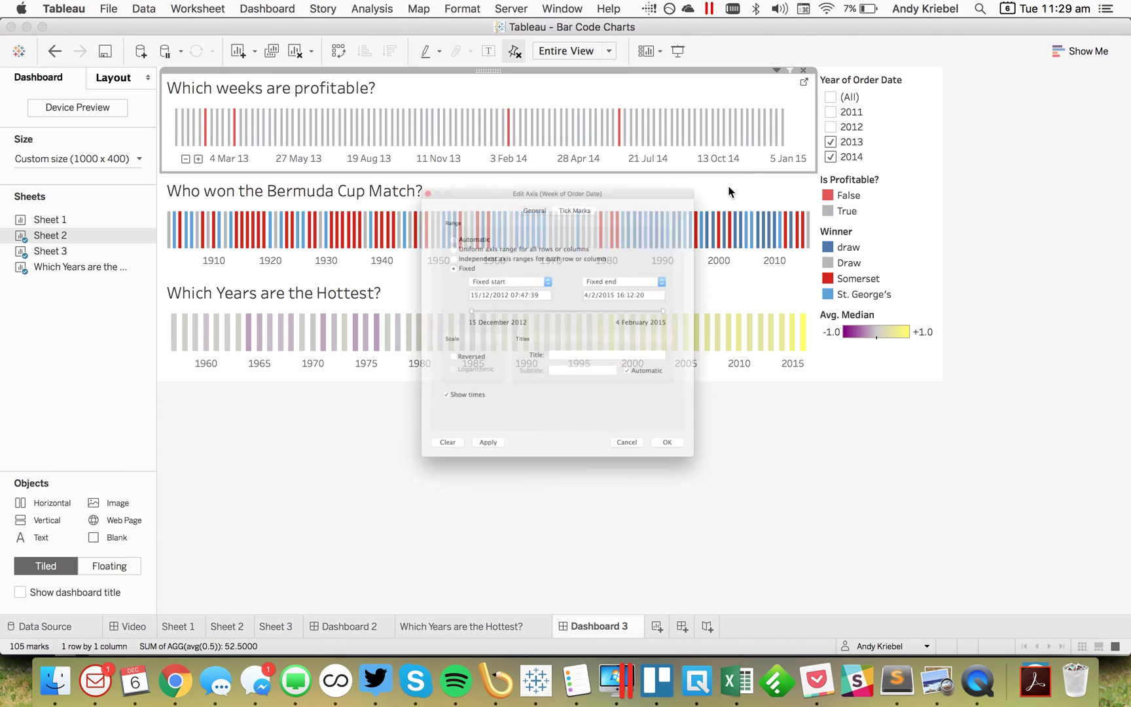
pyautogui.click(646, 292)
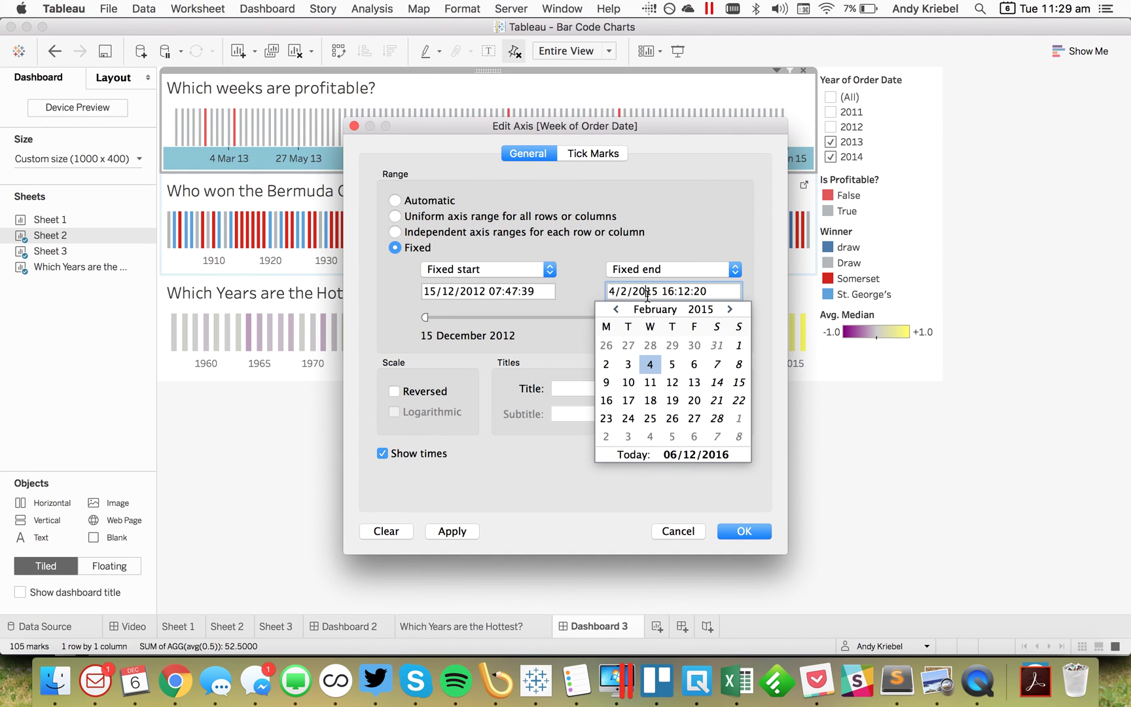
pyautogui.click(728, 314)
pyautogui.click(615, 312)
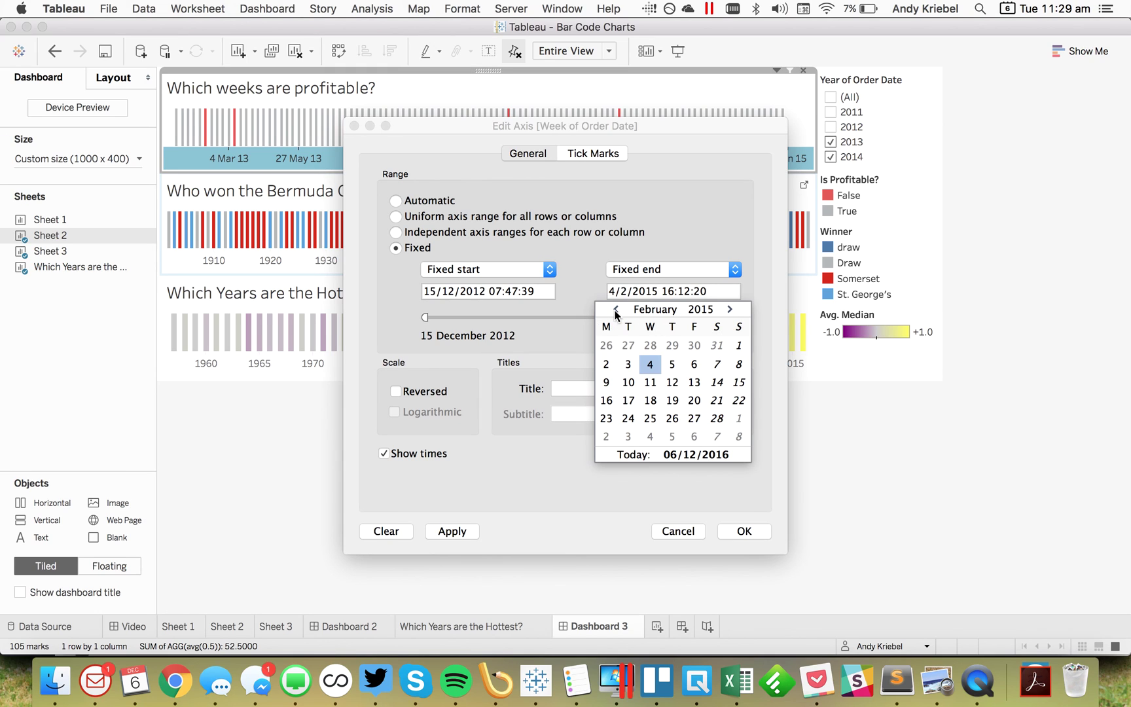
pyautogui.click(615, 310)
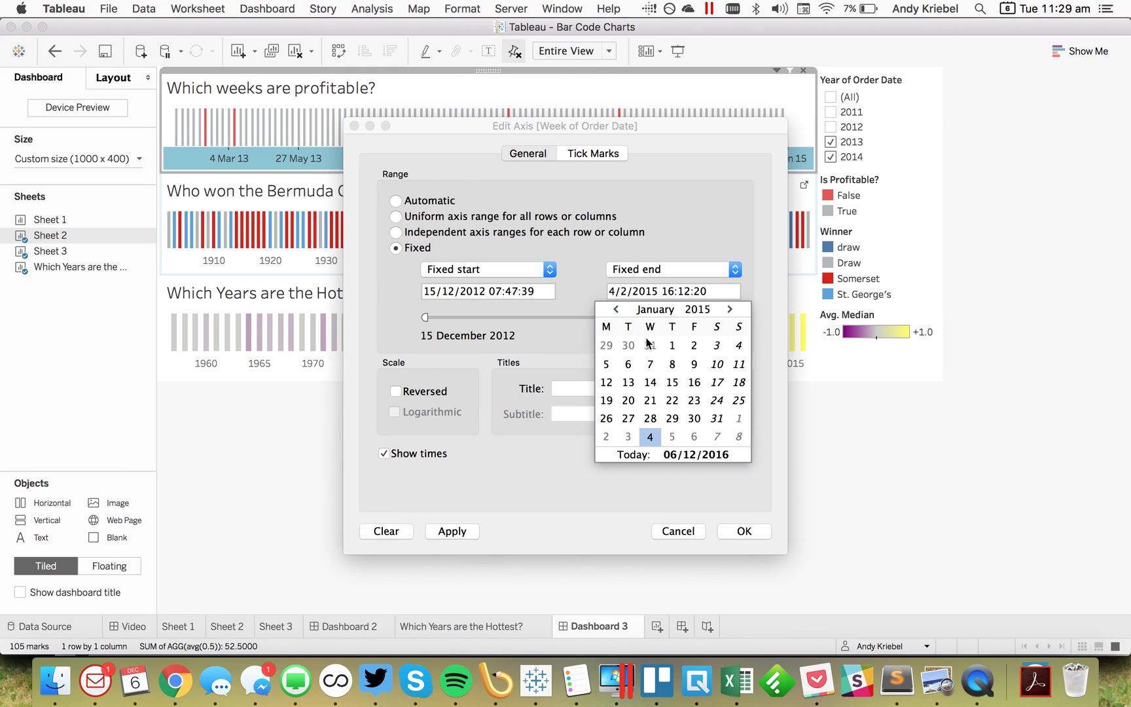
pyautogui.click(672, 382)
pyautogui.click(744, 531)
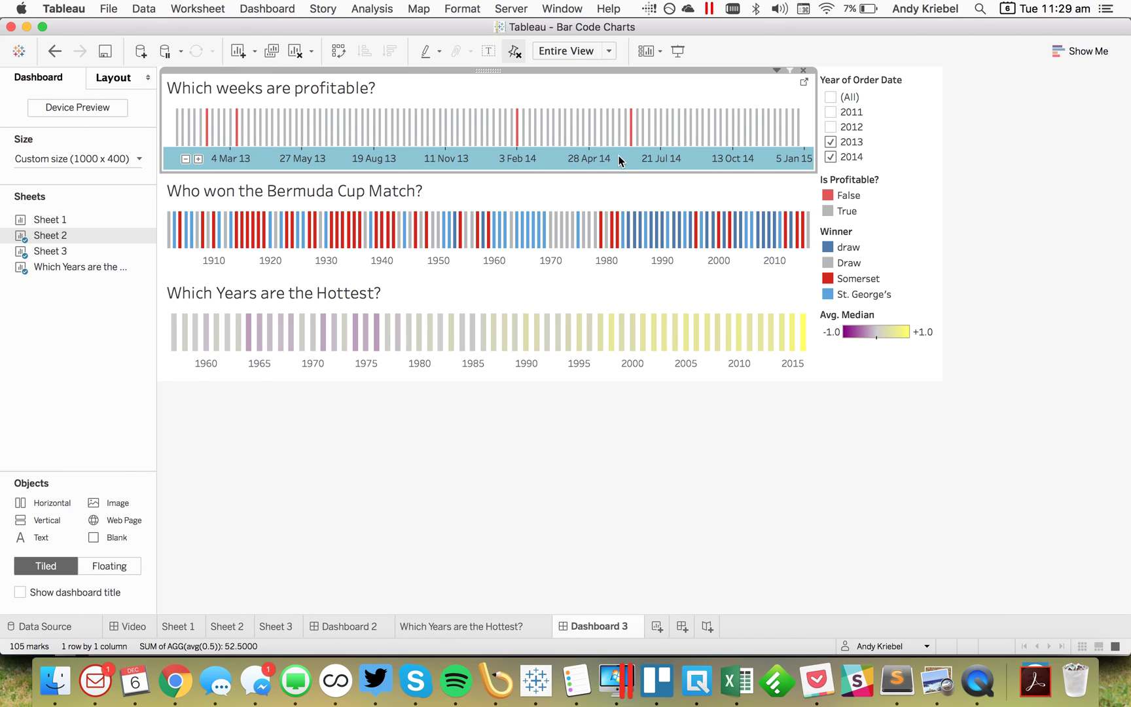
pyautogui.click(623, 497)
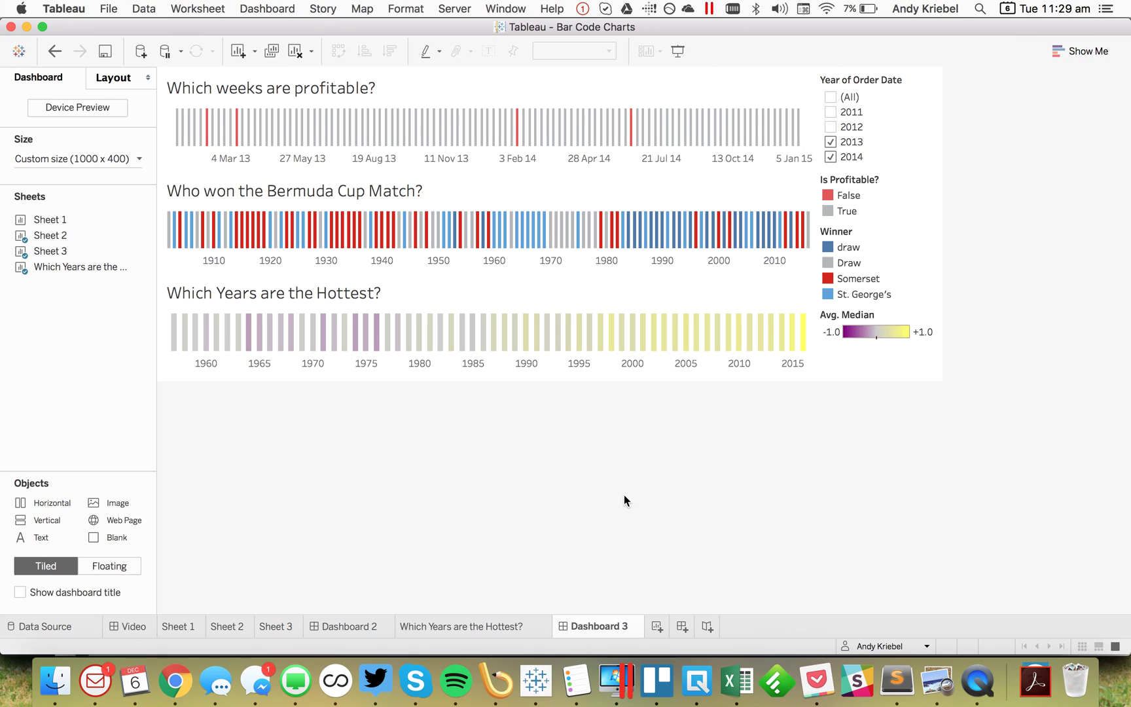
# Delete the filter and legends container with its four items
pyautogui.click(889, 365)
pyautogui.click(925, 70)
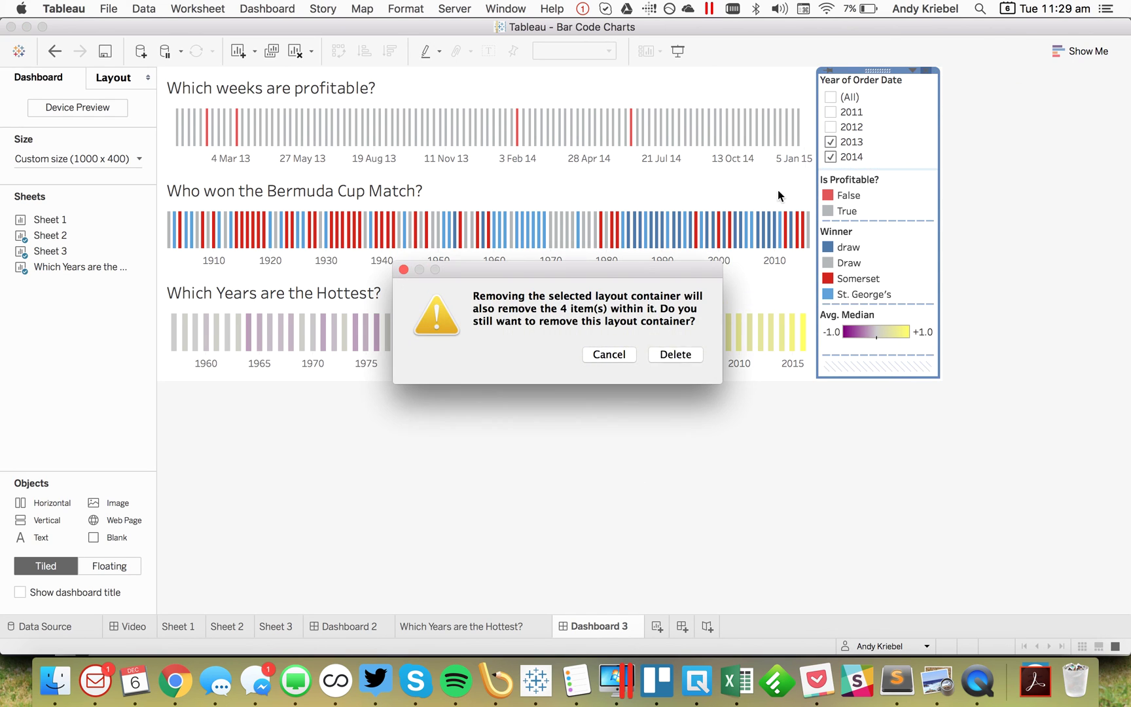
pyautogui.click(671, 355)
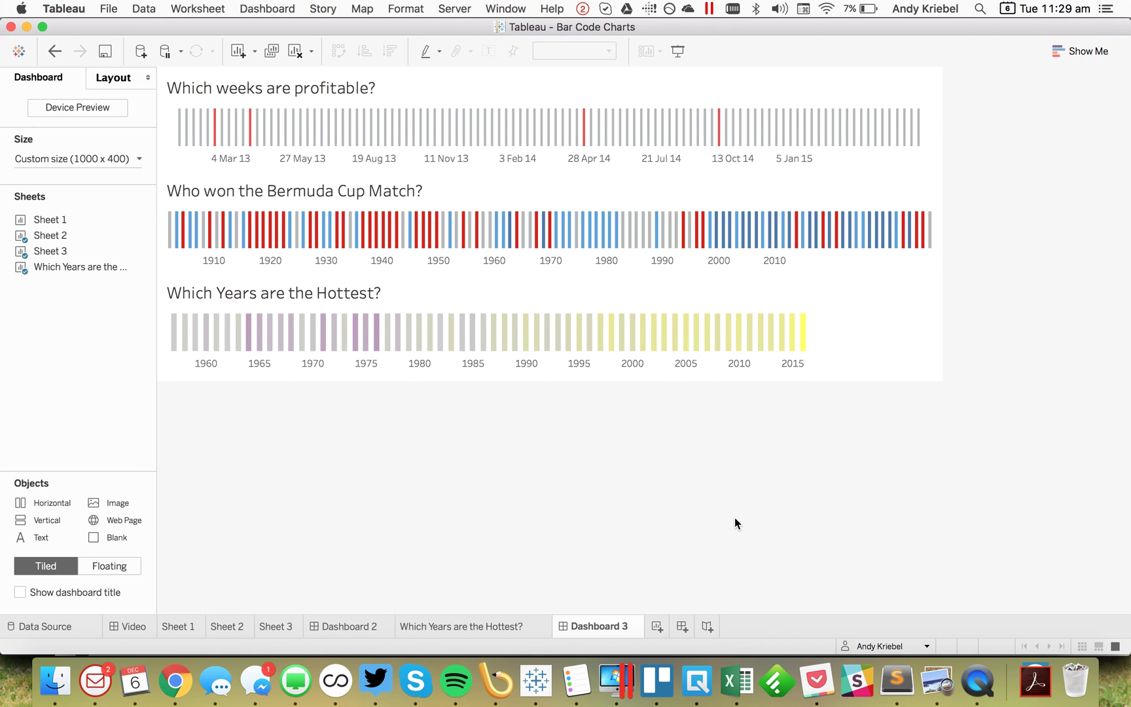
# Narrow the dashboard width to 900 px
pyautogui.click(112, 157)
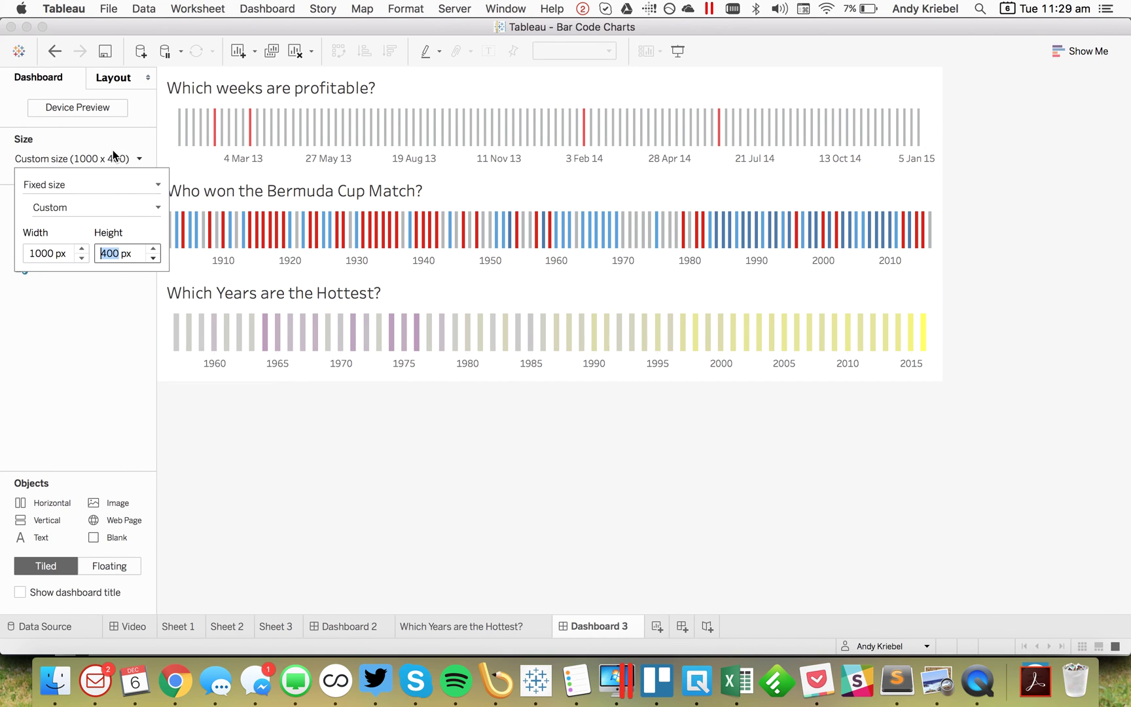
pyautogui.click(81, 257)
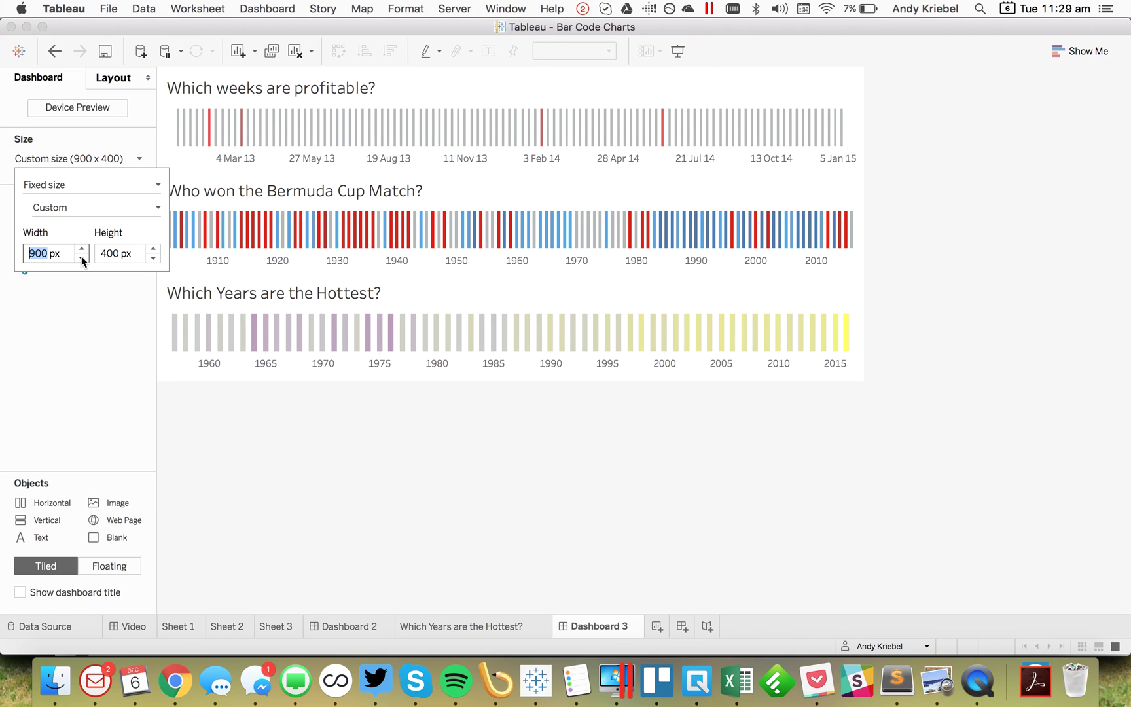
pyautogui.click(342, 463)
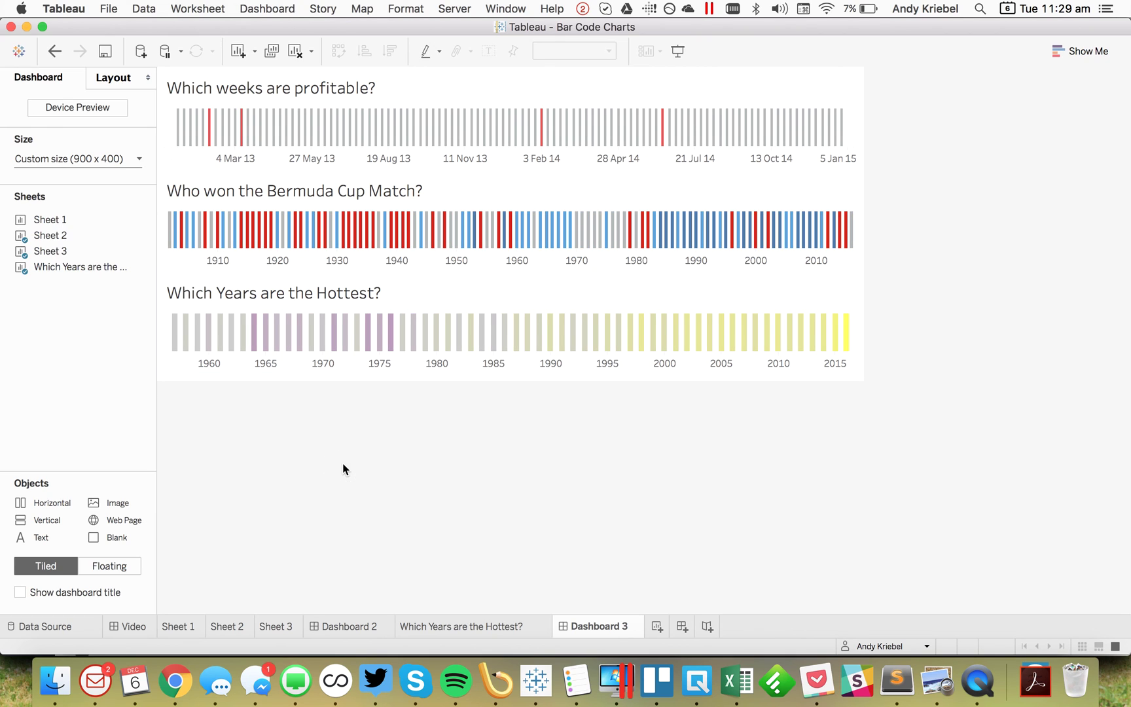